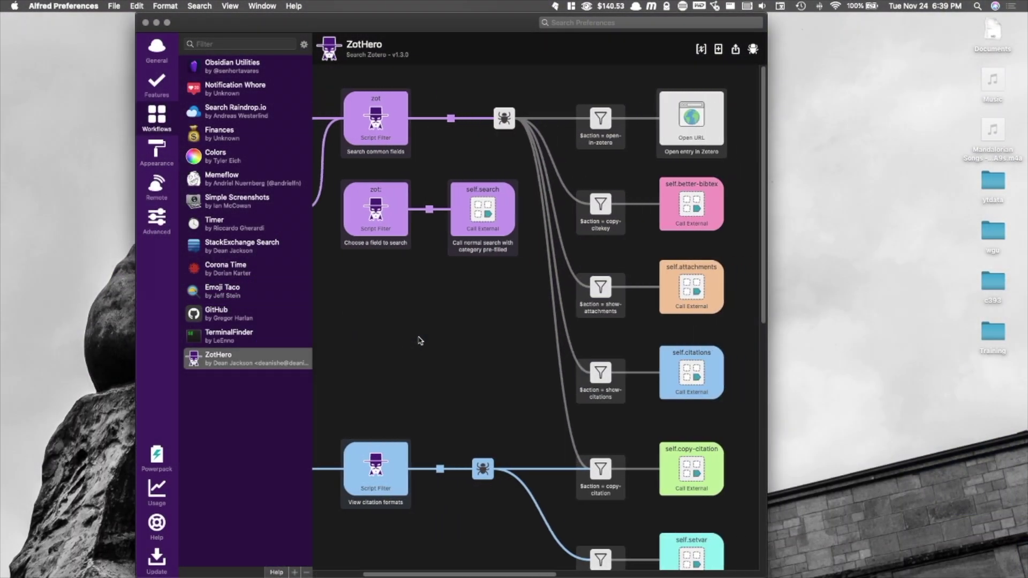
- Look over the ZotHero workflow's search, filter, citation and variable-setting objects across its canvas
scroll(419, 341, right, 10)
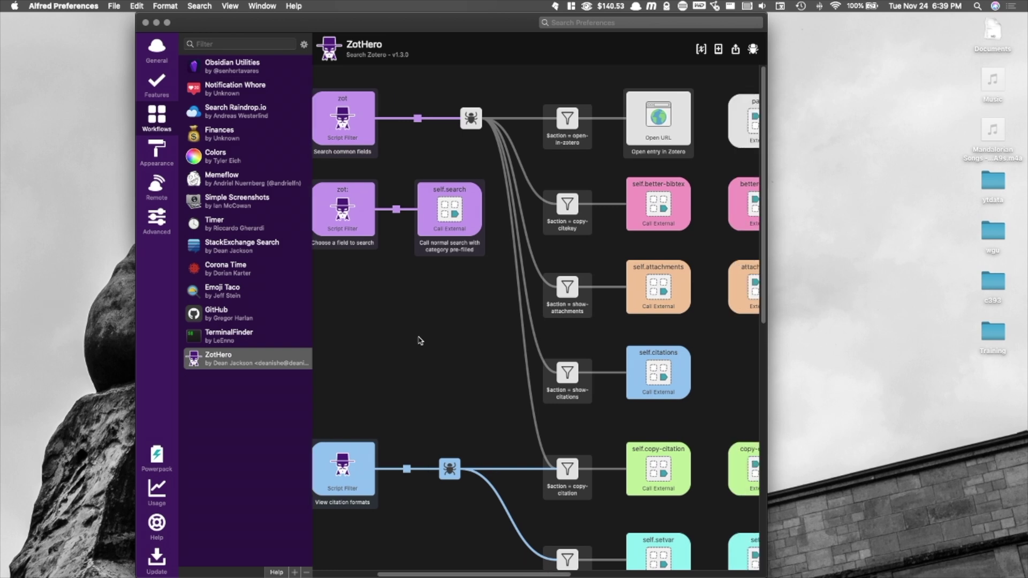
scroll(420, 340, down, 15)
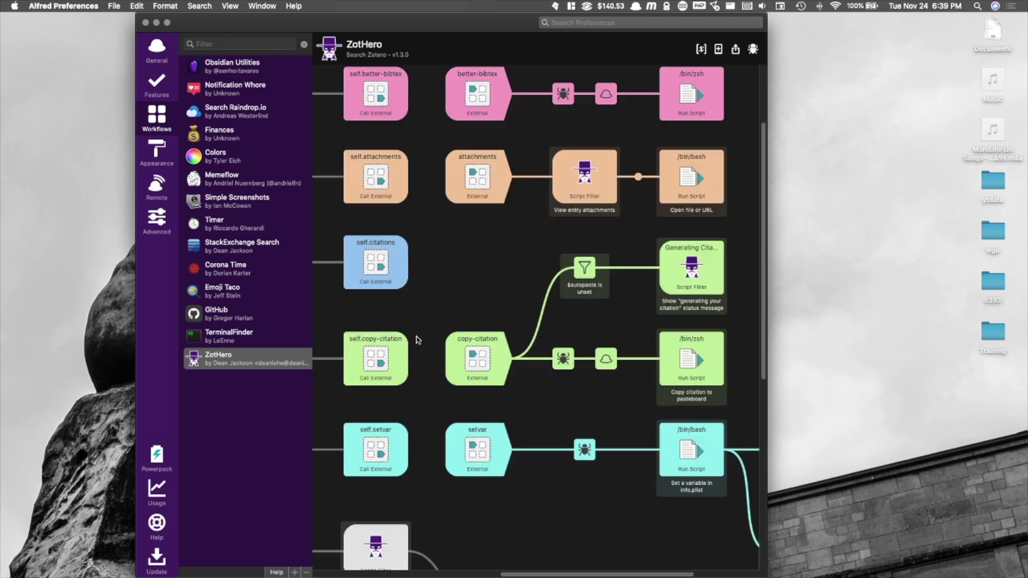
scroll(418, 340, right, 2)
scroll(418, 340, right, 3)
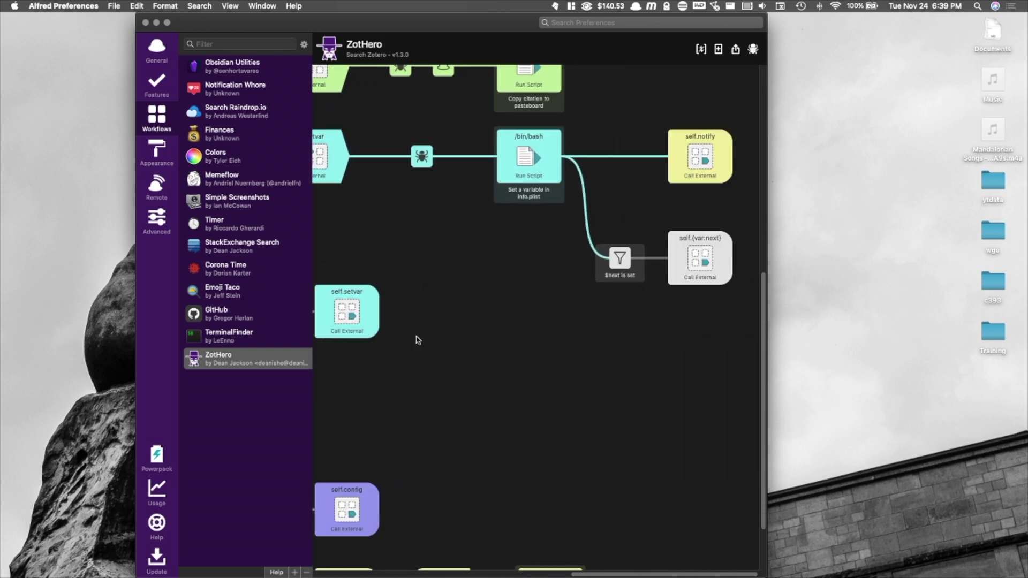
- Open the Obsidian Utilities workflow and examine its keyword, hotkey and fallback search objects
click(255, 66)
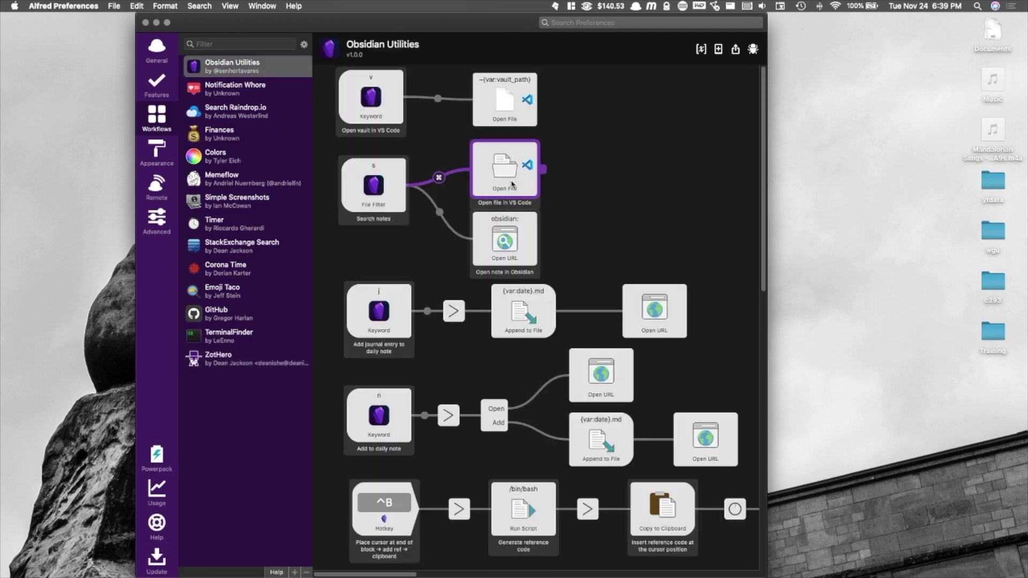
scroll(635, 241, down, 5)
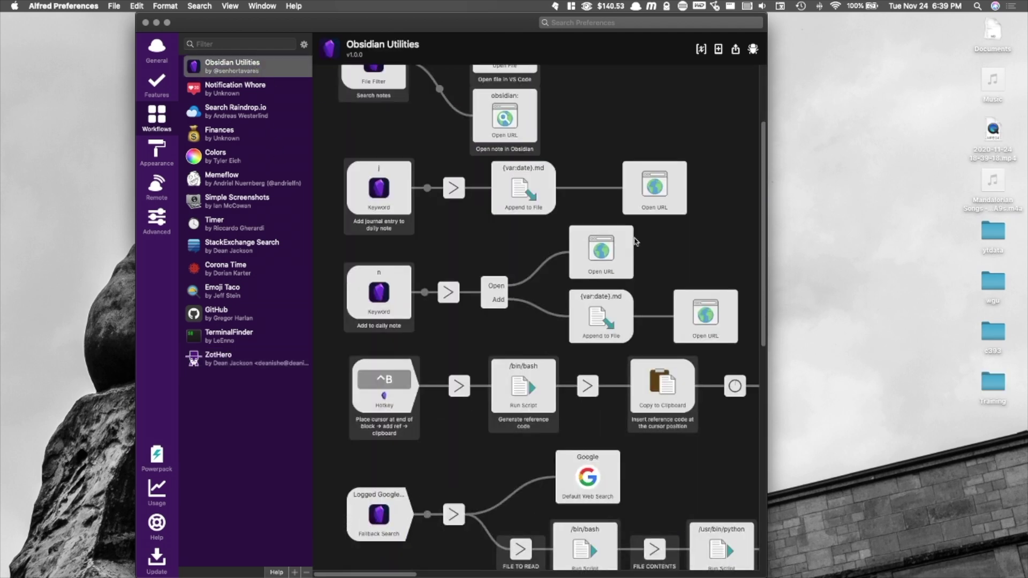
scroll(635, 241, down, 5)
scroll(635, 241, right, 5)
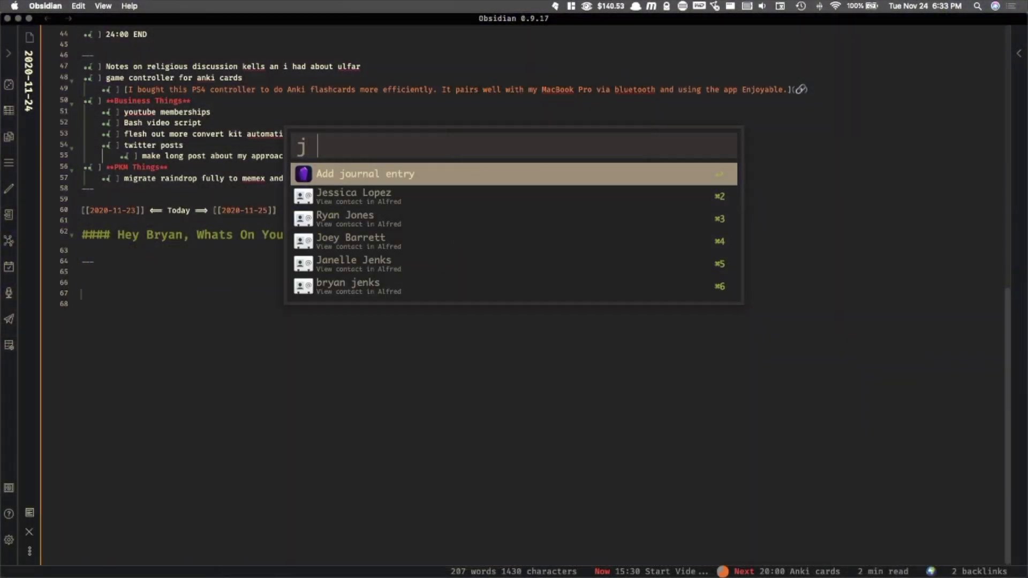
- Add the journal entry "this is a journal entry from alfred" to the Obsidian daily note through Alfred's j keyword
text(this is a jo)
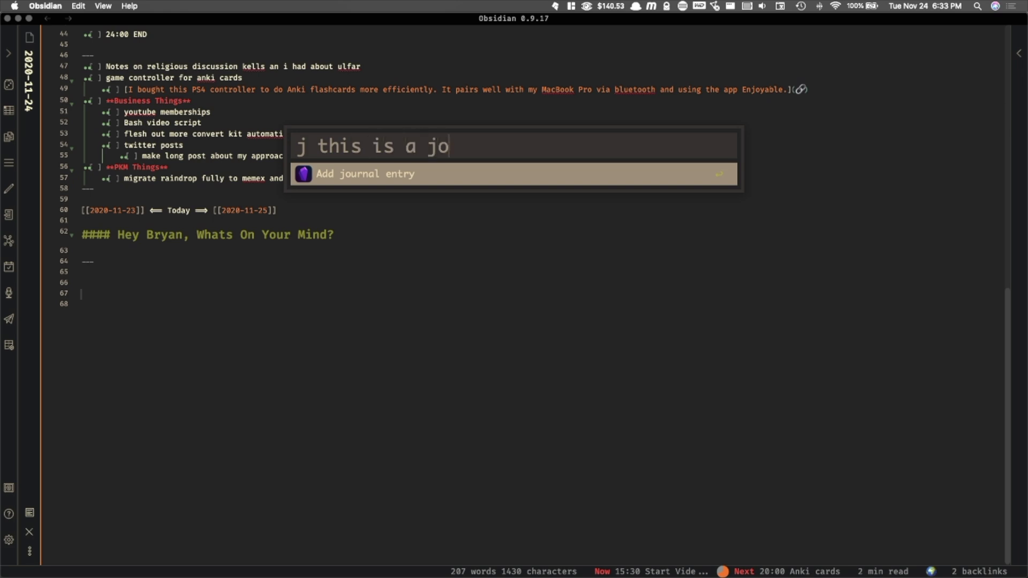
text(urnal entry from alfred)
key(Return)
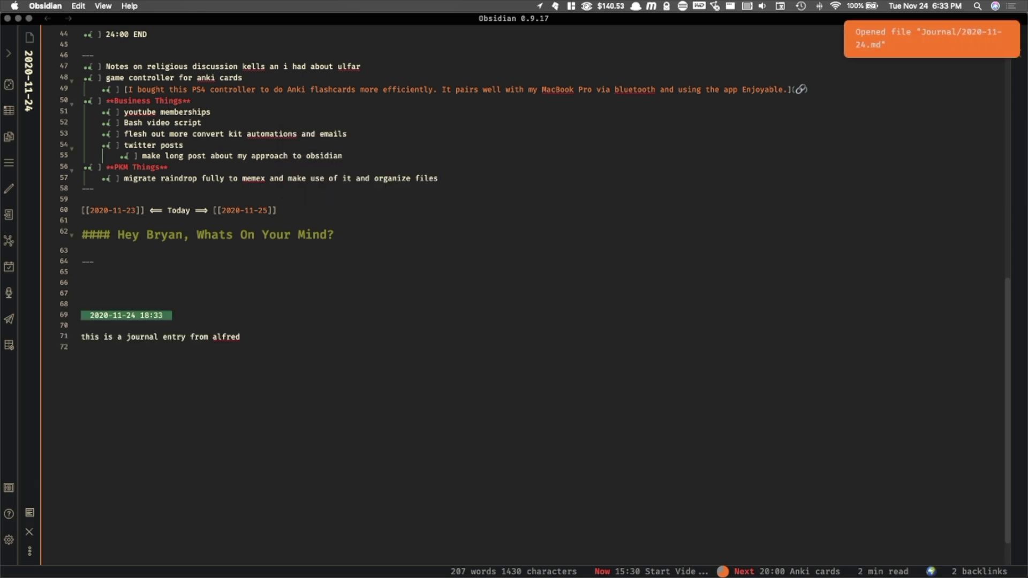
- Add "oh wait i almost forgot this one but dont need another time stamp!!" to the daily note through Alfred's n keyword
key(alt+space)
text(n oh)
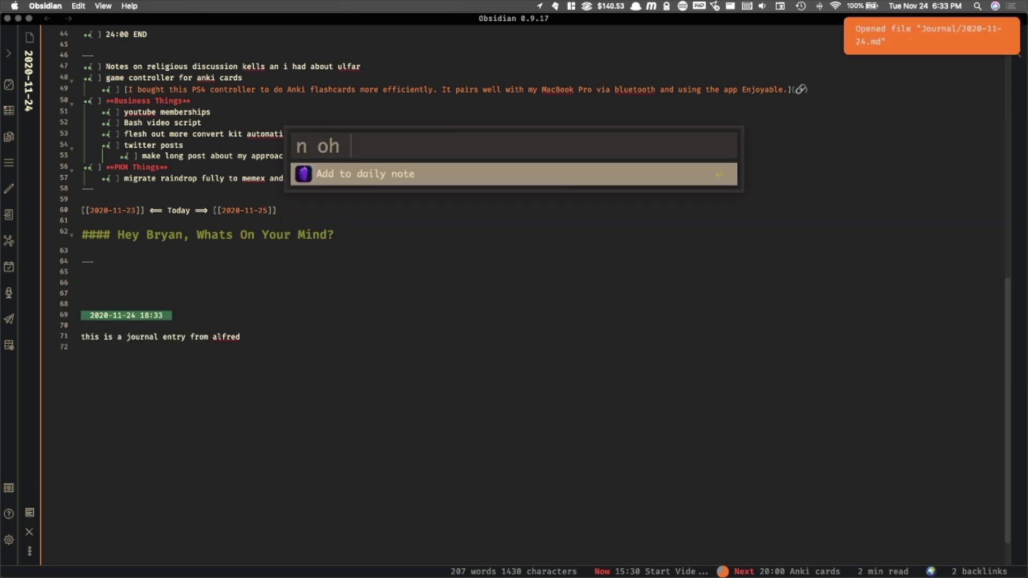
text( wait i ald)
key(BackSpace)
text(most for)
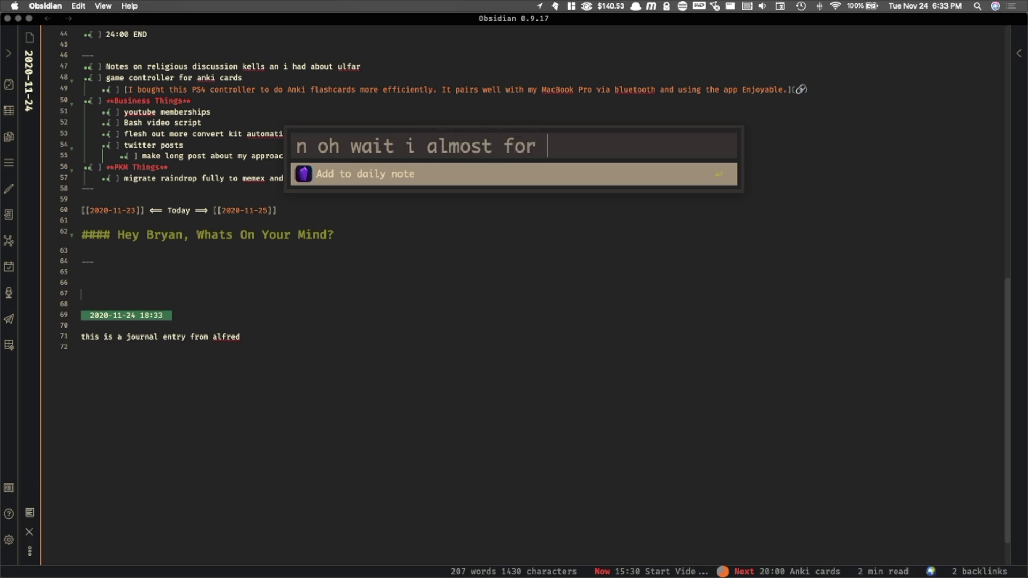
key(BackSpace)
text(got this o)
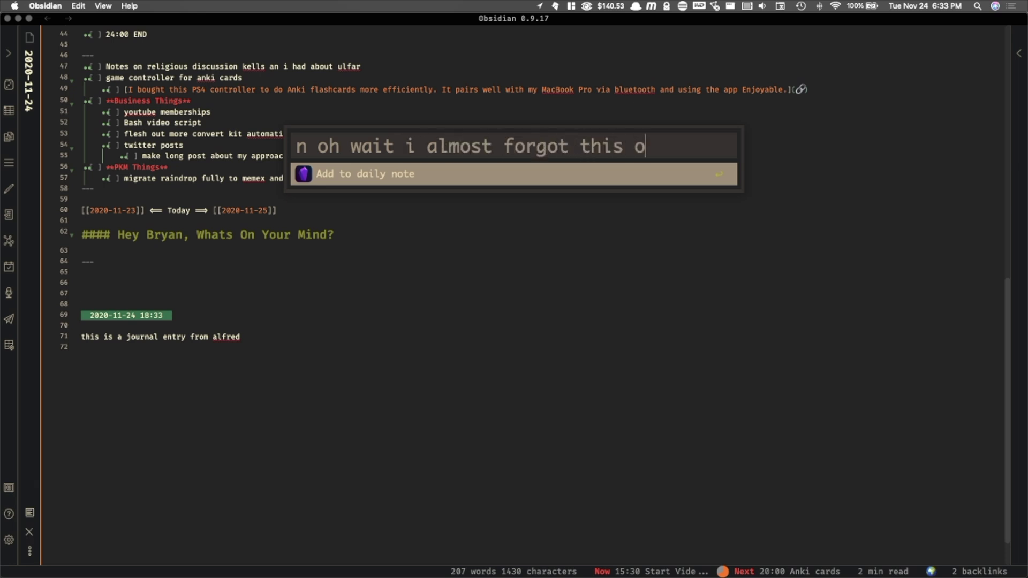
text(ne but don)
key(BackSpace)
text(dont nee)
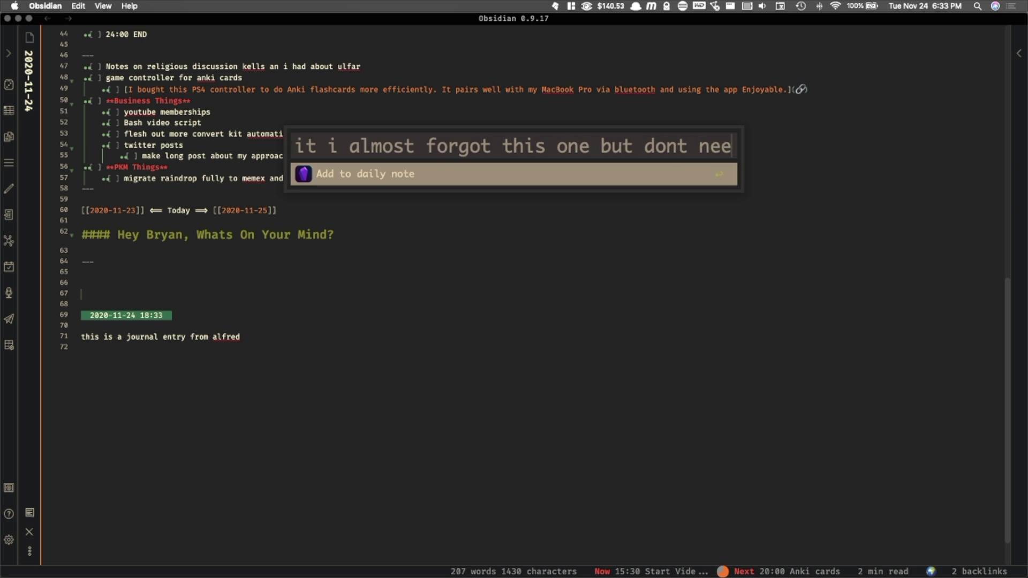
text(d another time stam)
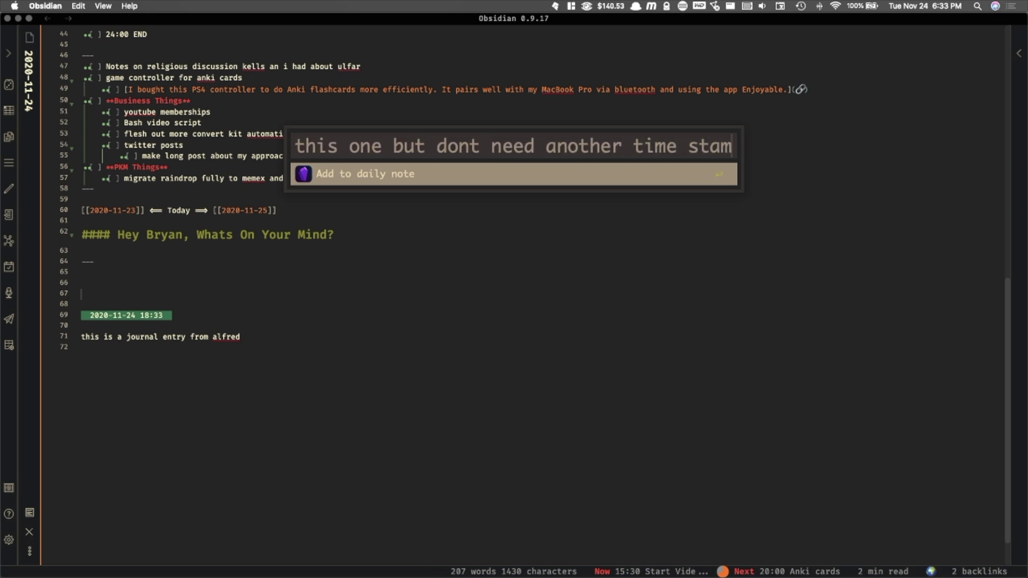
text(p!!)
key(Return)
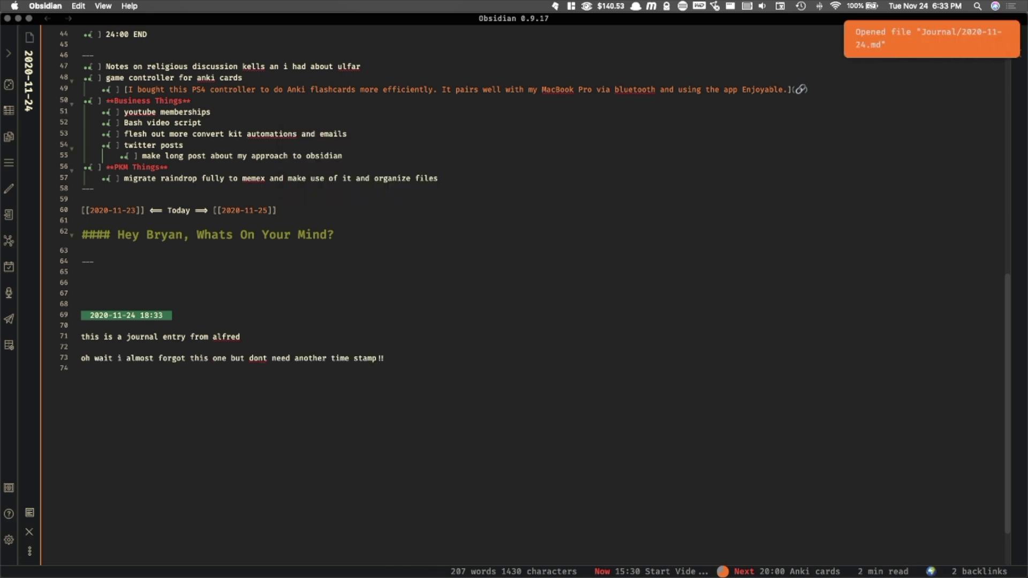
- Search Alfred's emoji keyword e for "sung" and choose the smiling face with sunglasses
key(alt+space)
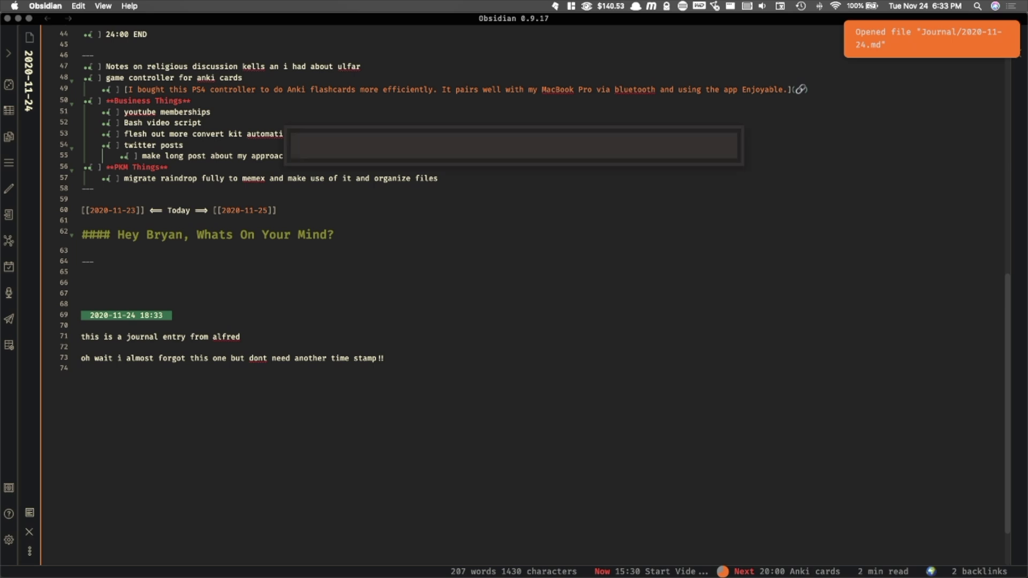
text(e sung)
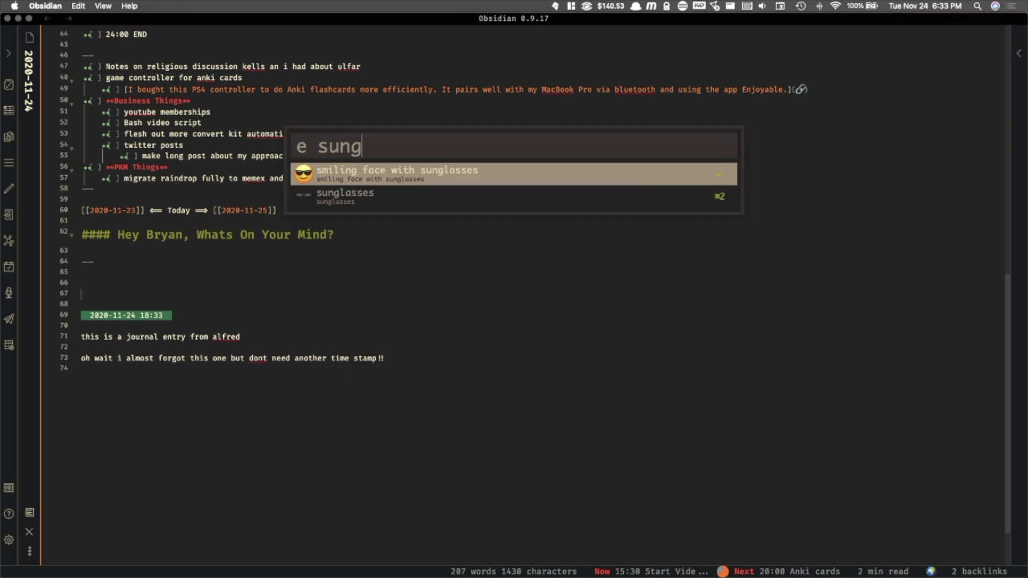
key(Return)
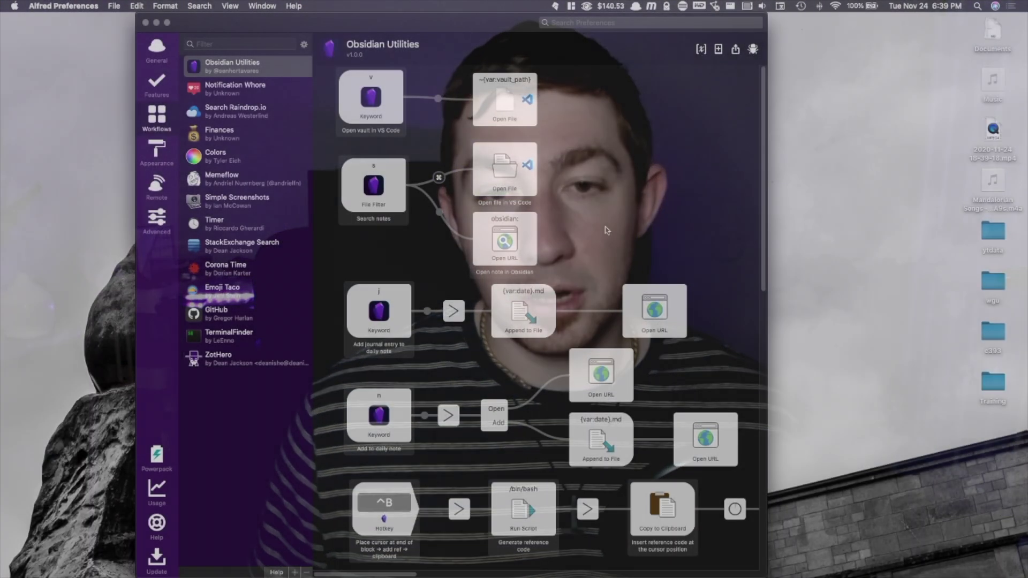
- Review the Obsidian Utilities workflow in Alfred Preferences, down to its logged Google fallback search and script objects
scroll(634, 241, down, 5)
scroll(634, 241, down, 10)
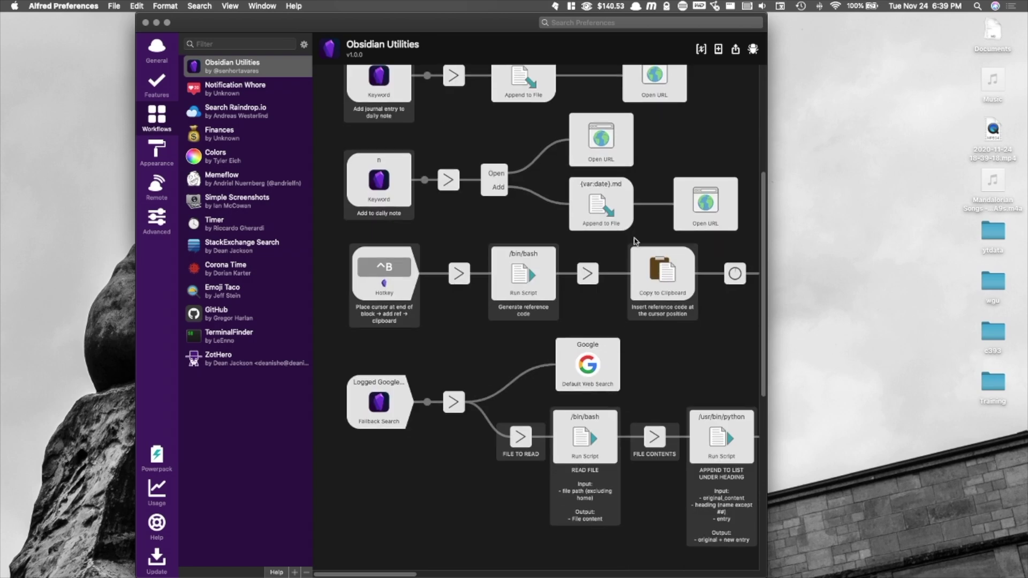
scroll(634, 241, right, 9)
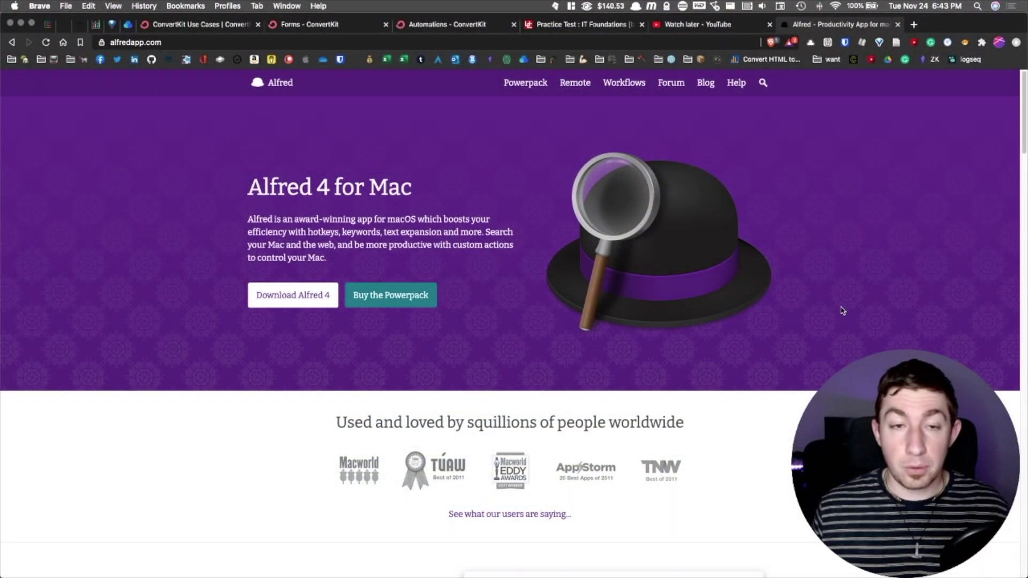
- View the Alfred 4 for Mac homepage in Brave and open the page for buying the Powerpack
drag(317, 187, 426, 191)
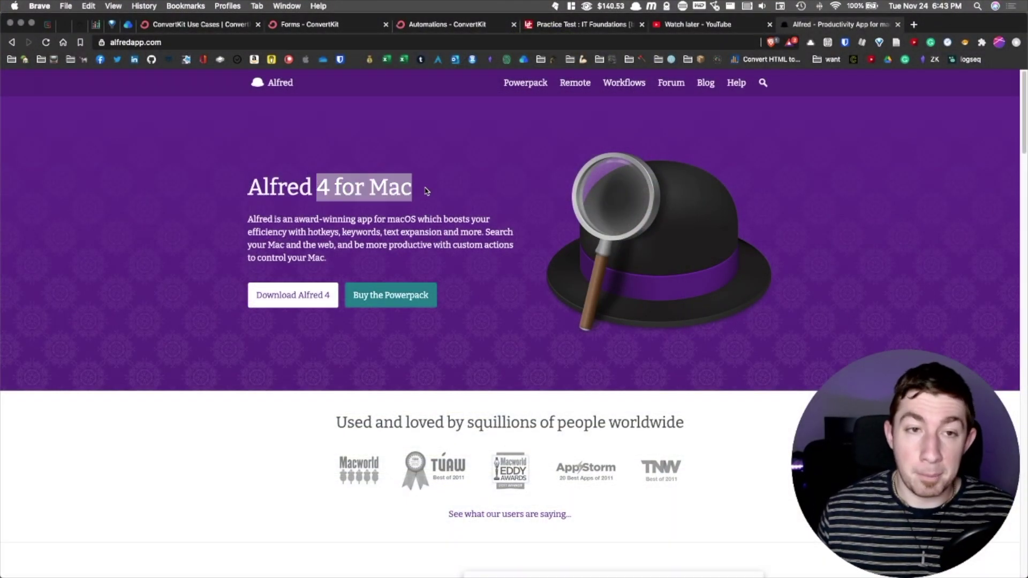
click(414, 256)
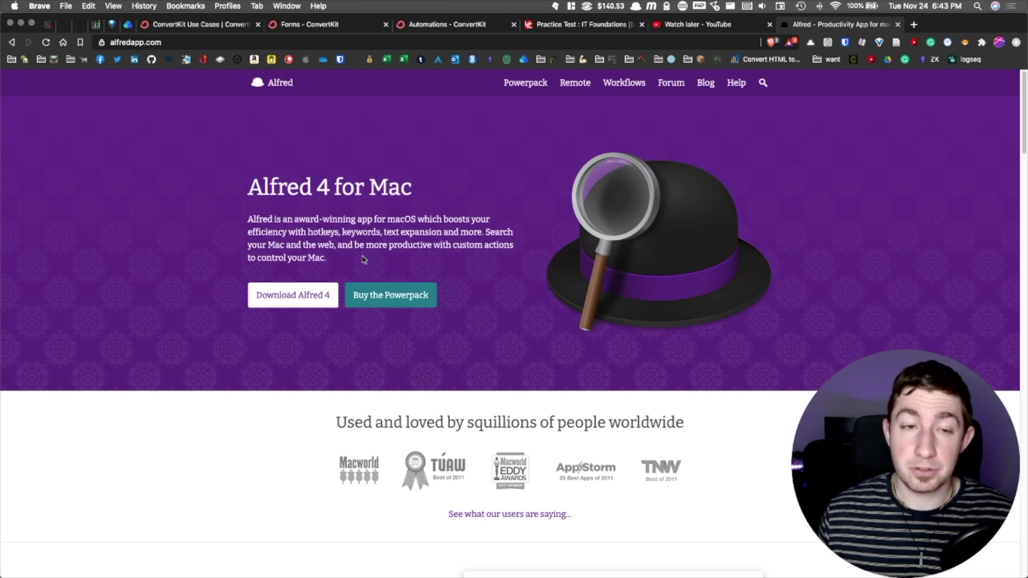
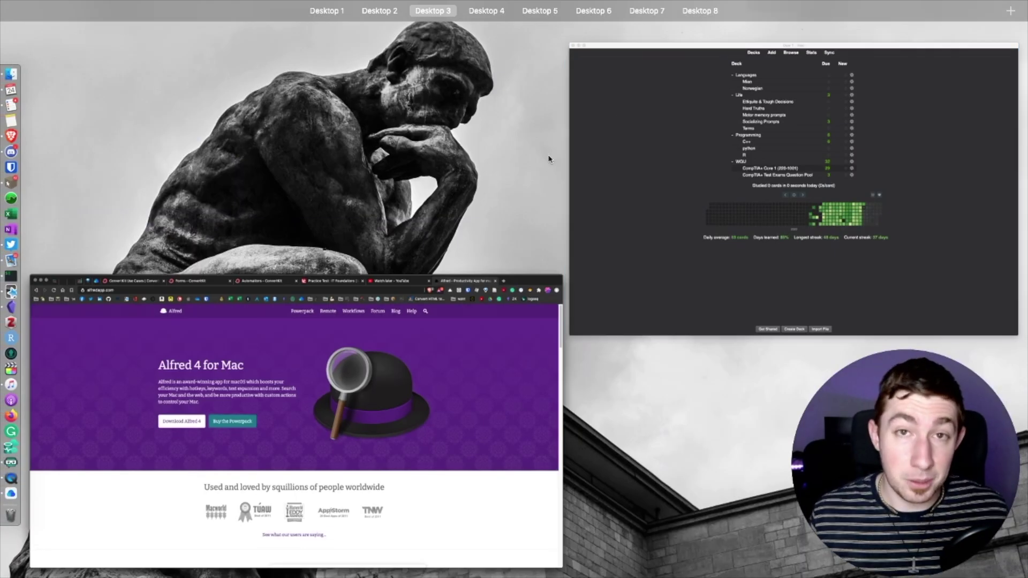
key(ctrl+Up)
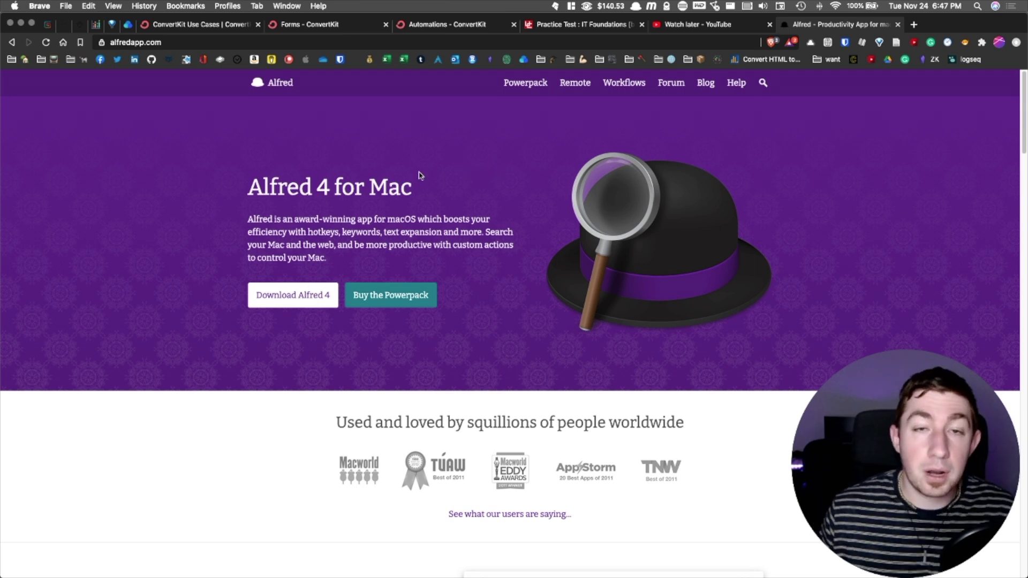
click(404, 298)
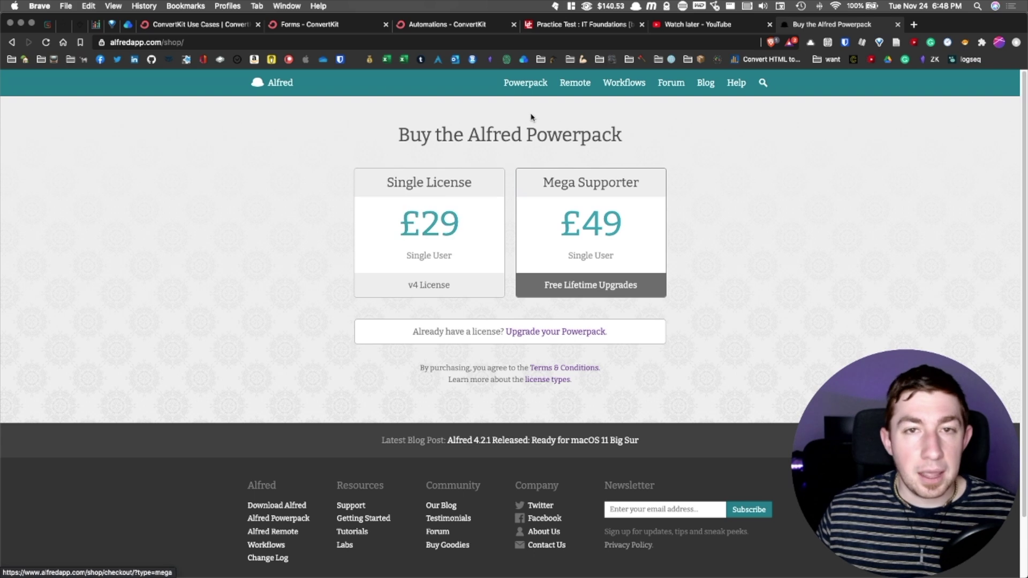
- Open the site's Workflows page and browse the favourite integrations with Mac apps, websites and services
click(629, 95)
scroll(478, 262, down, 1)
scroll(478, 261, down, 10)
scroll(474, 259, up, 7)
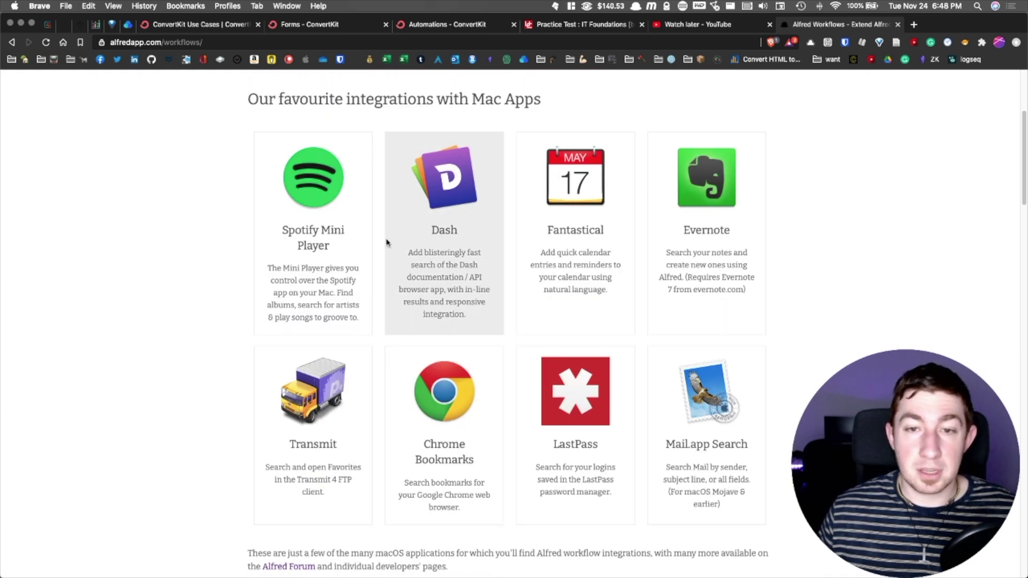
scroll(829, 306, down, 7)
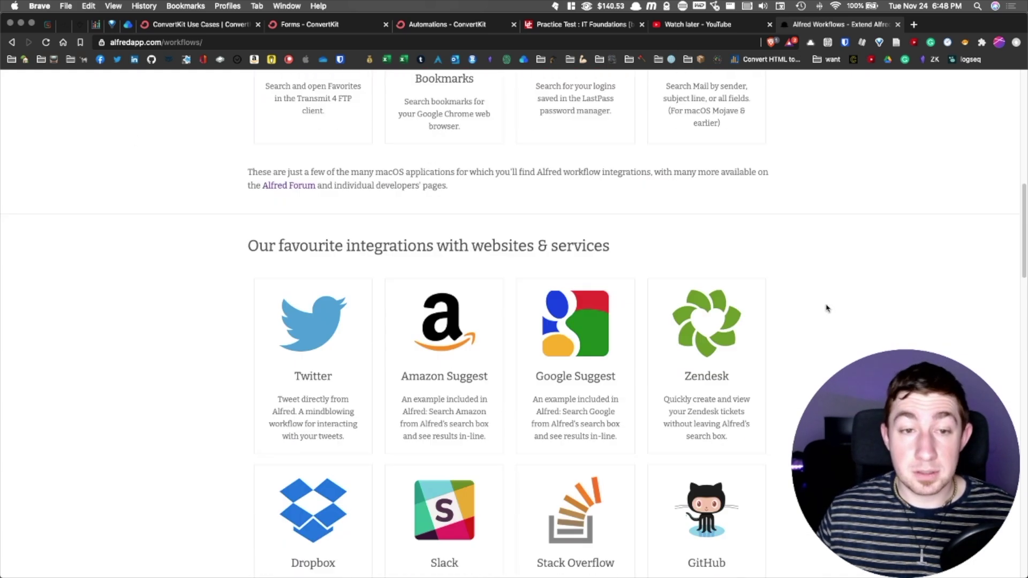
scroll(316, 264, down, 4)
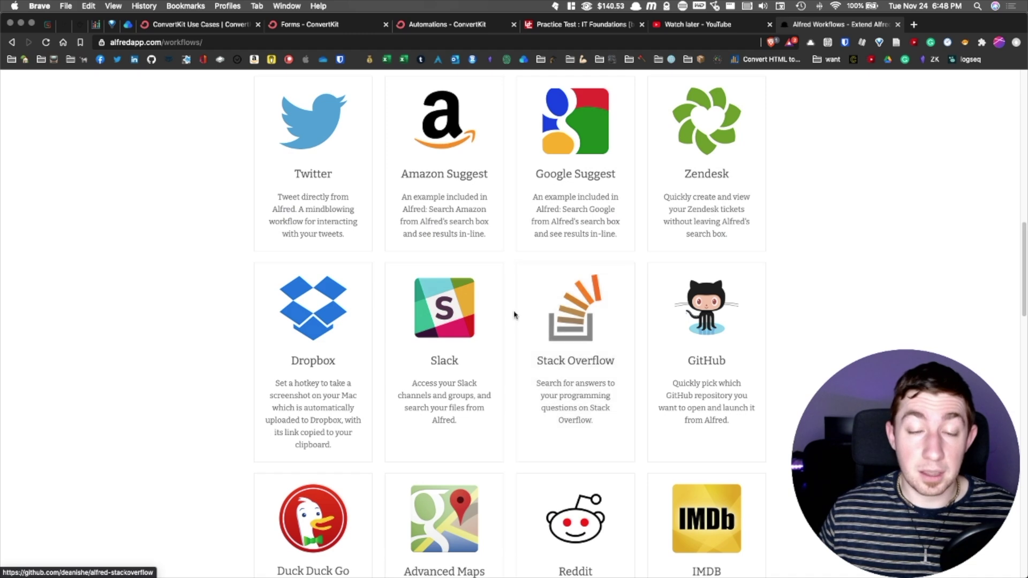
- Search Stack Overflow for "python list comprehension" through Alfred's .so keyword and open the selected question
key(alt+space)
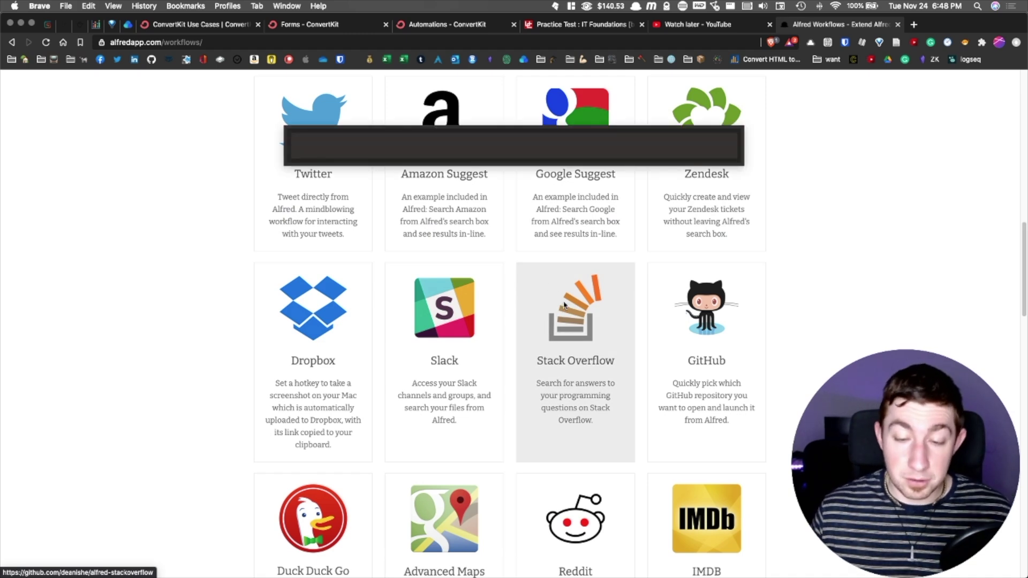
text(.so)
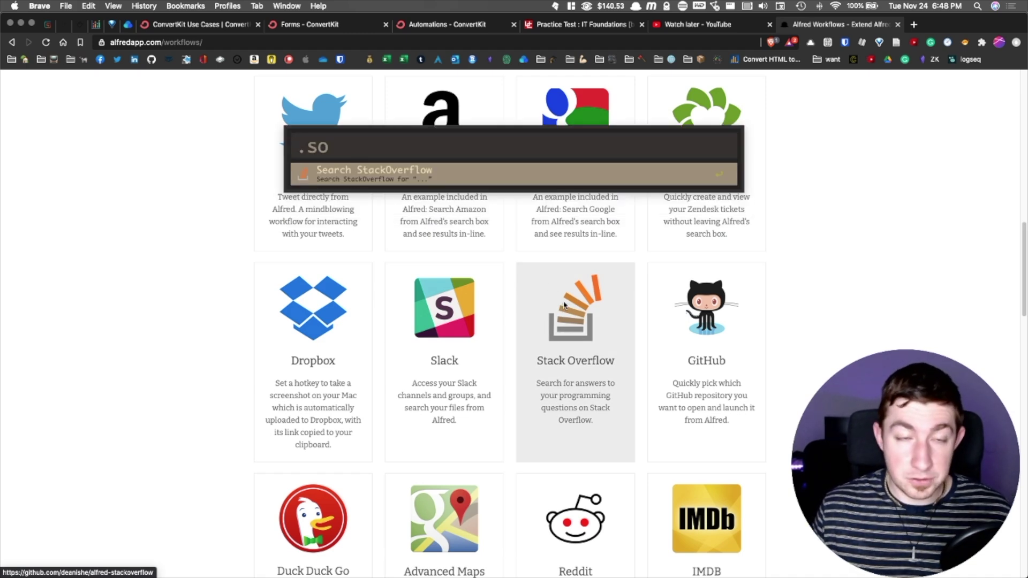
text( python)
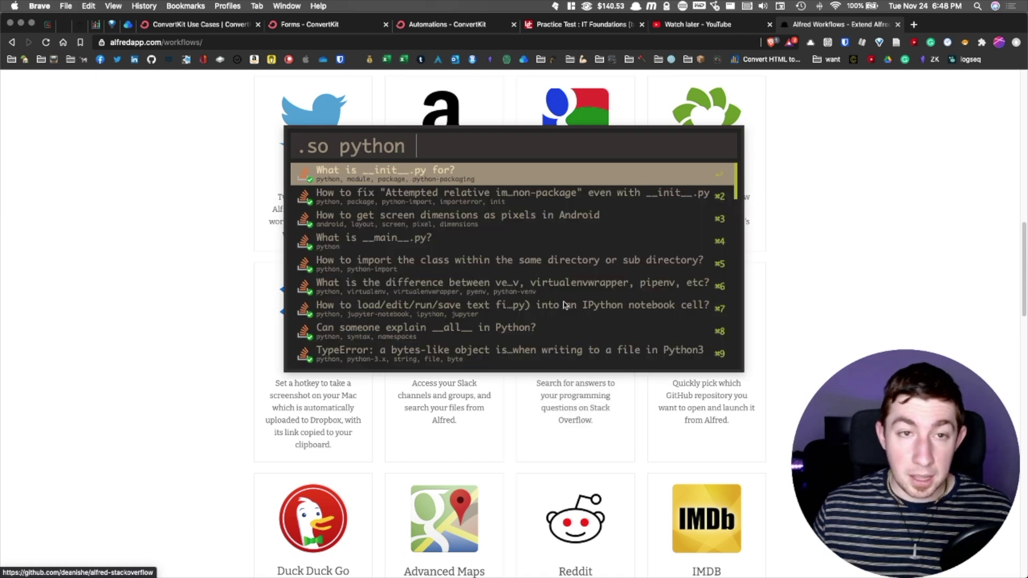
text( list compr)
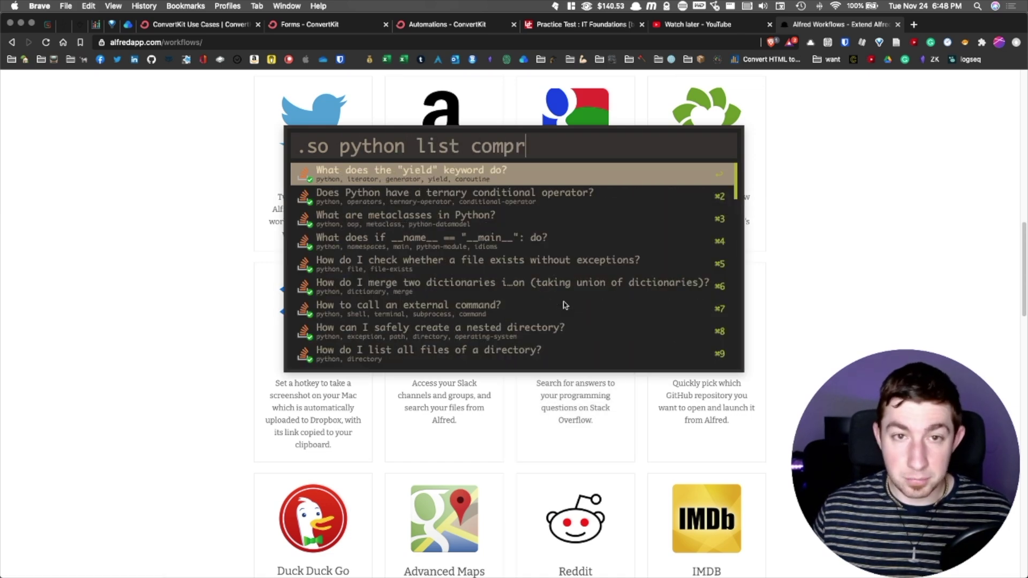
text(ehension)
key(Return)
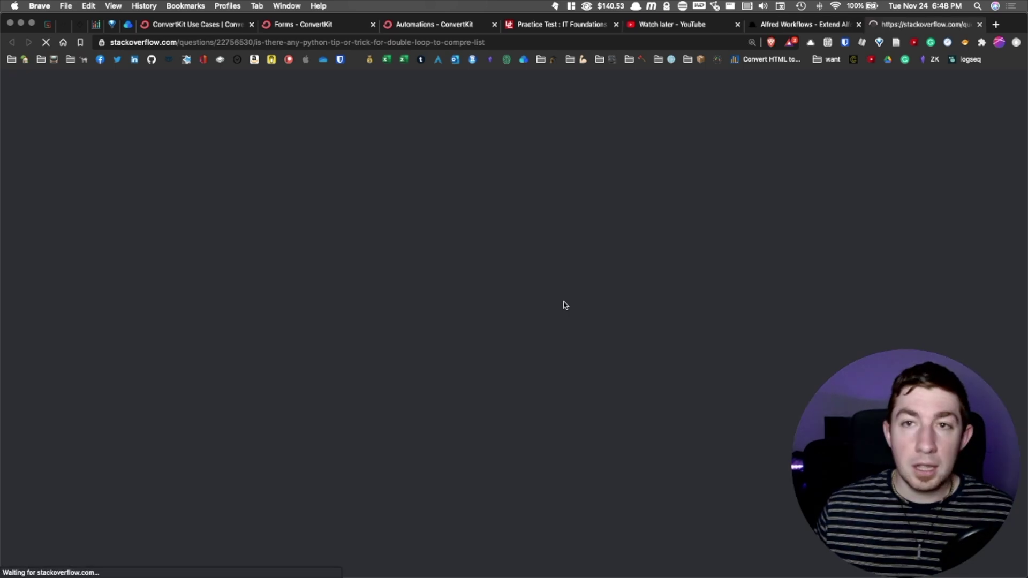
- Read through the Stack Overflow question and its answers, and close that page
drag(471, 132, 682, 127)
scroll(565, 192, down, 10)
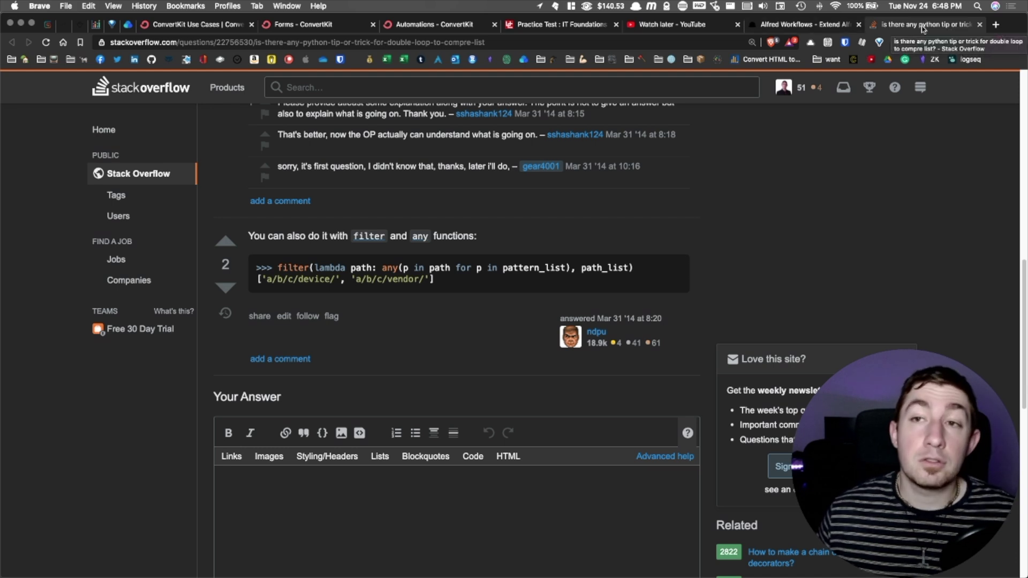
key(super+w)
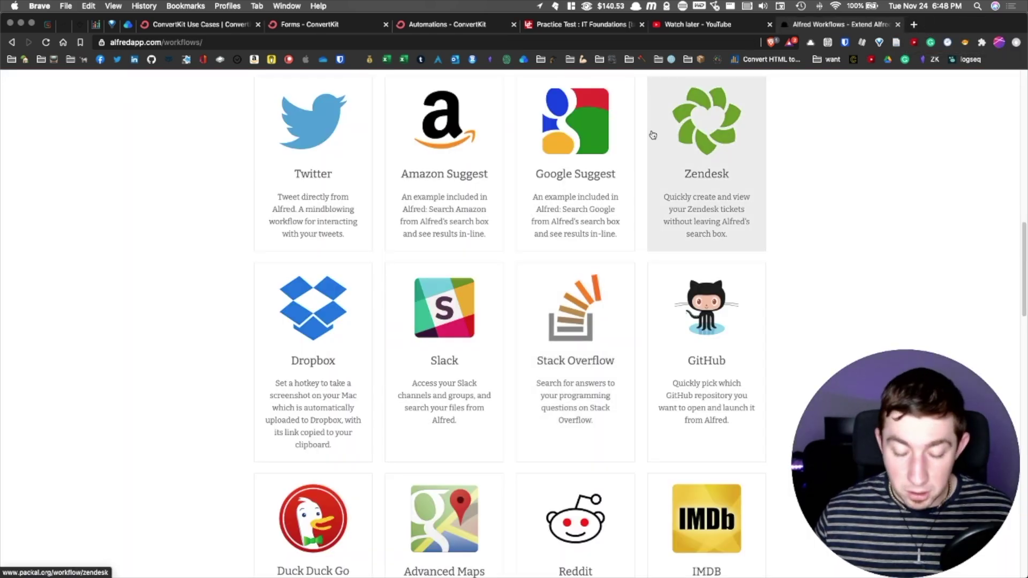
- Open the CV repository on GitHub through Alfred's gh keyword, and close its page
key(alt+space)
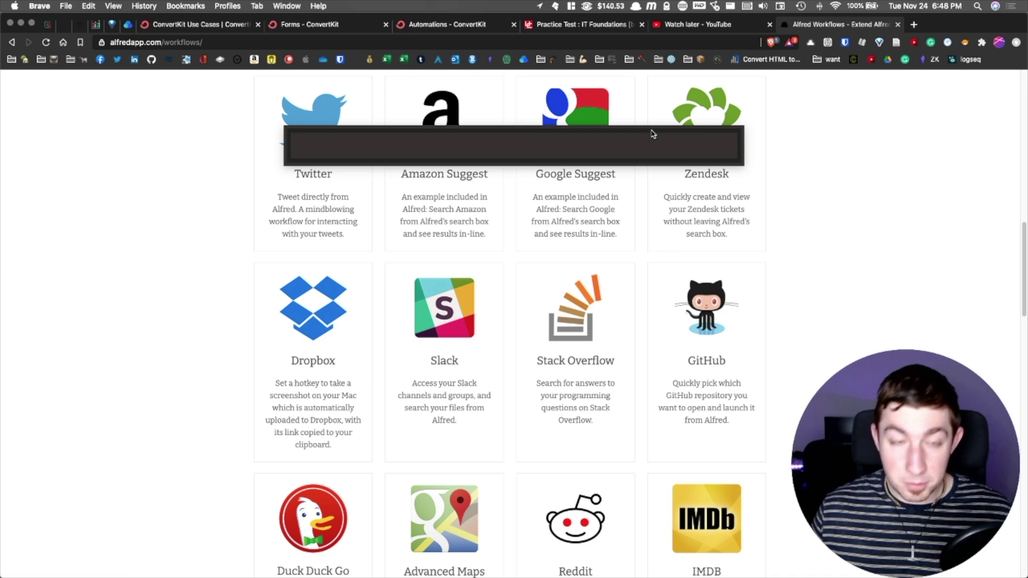
text(gh)
key(Down)
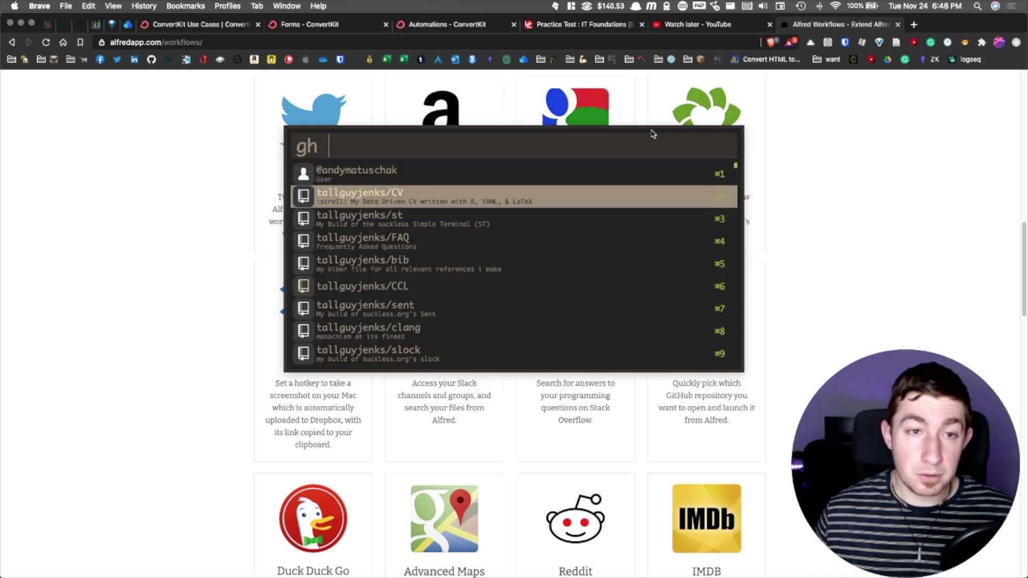
key(Return)
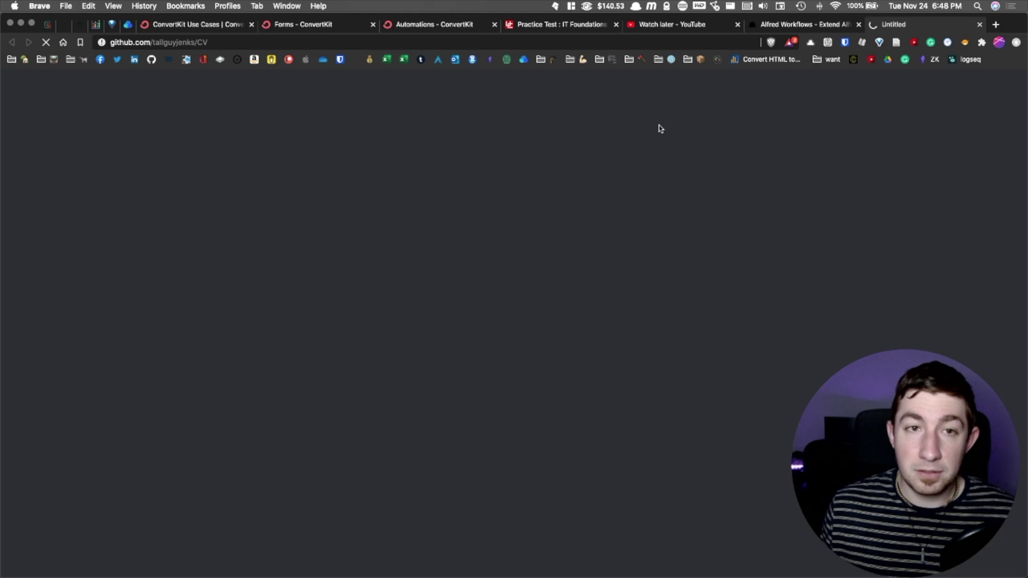
key(super+w)
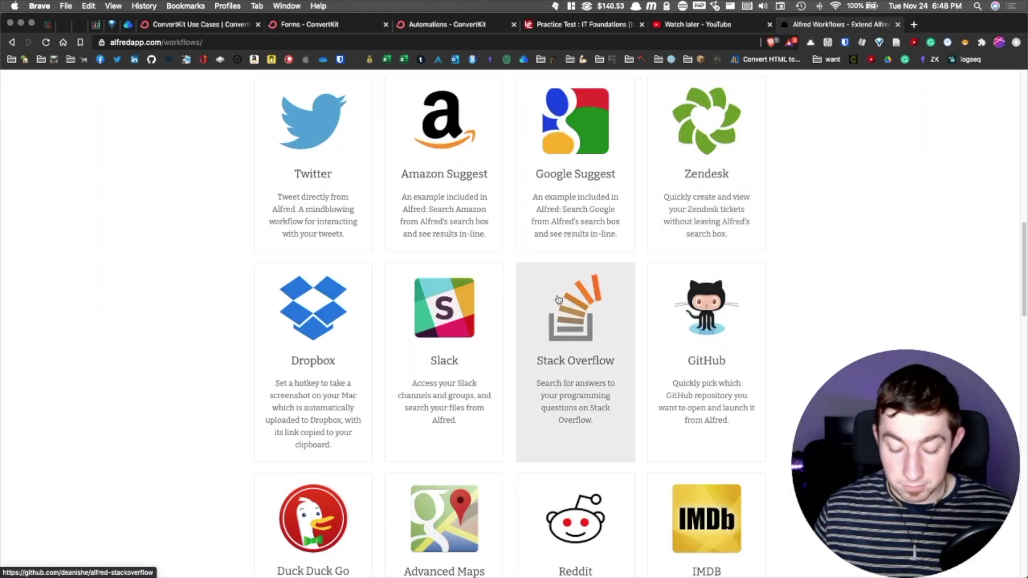
- Search the Raindrop.io bookmarks for "python discord" through Alfred's r keyword, and dismiss the search
scroll(558, 300, down, 9)
key(alt+space)
text(r)
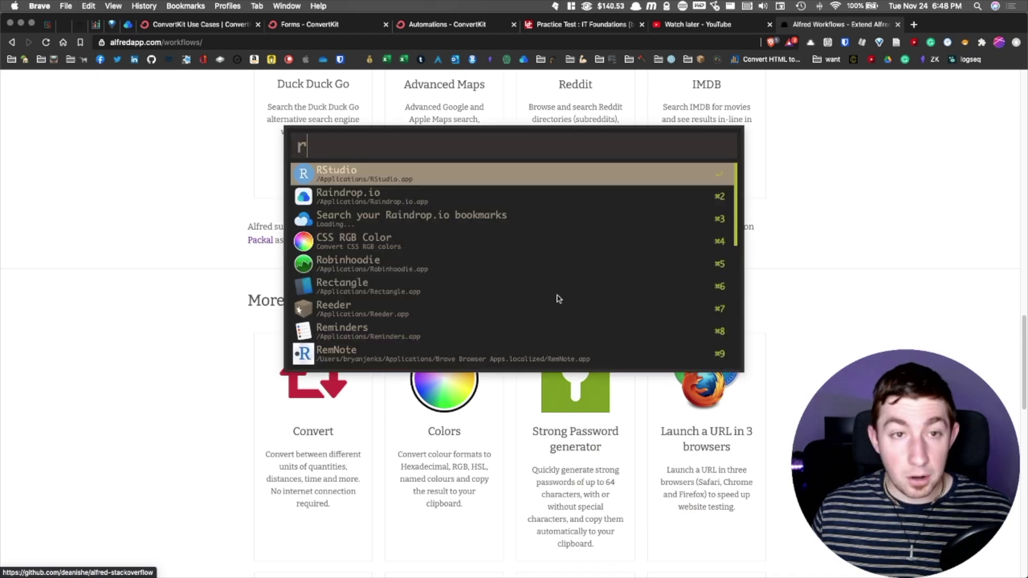
text( python )
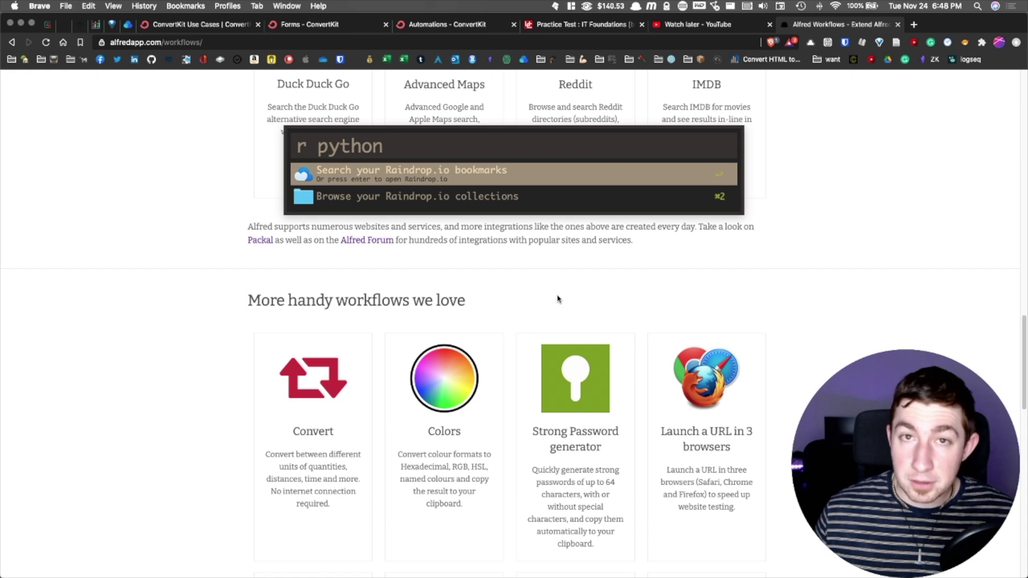
text(discord)
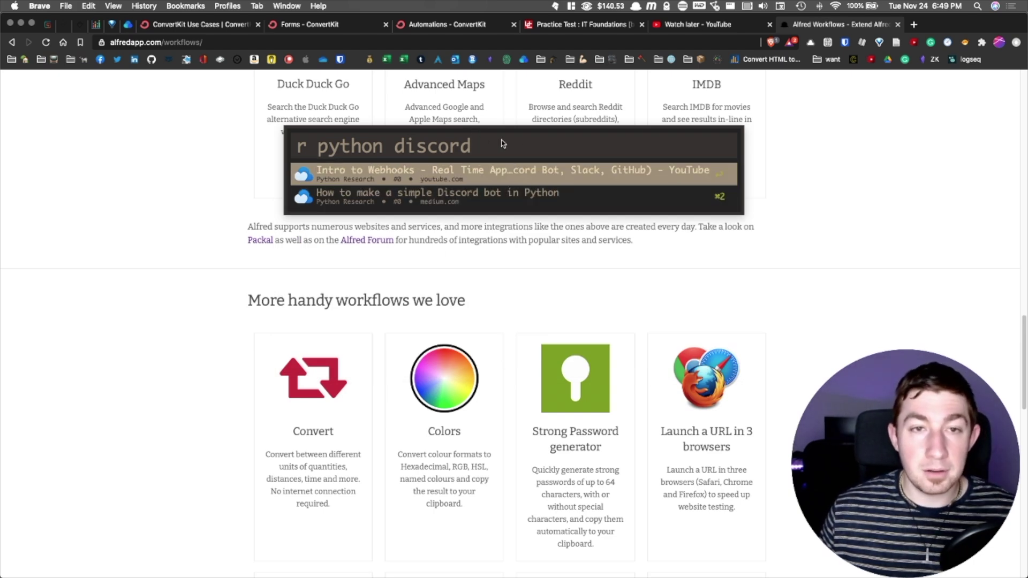
key(Escape)
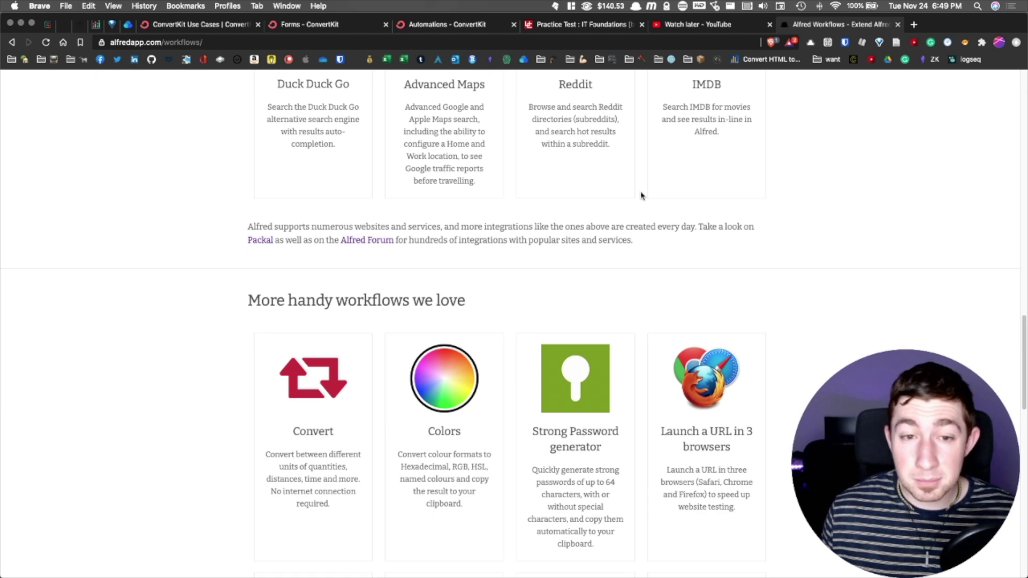
- Browse the remaining handy workflows on the Alfred Workflows page and return to its beginning
scroll(708, 195, down, 7)
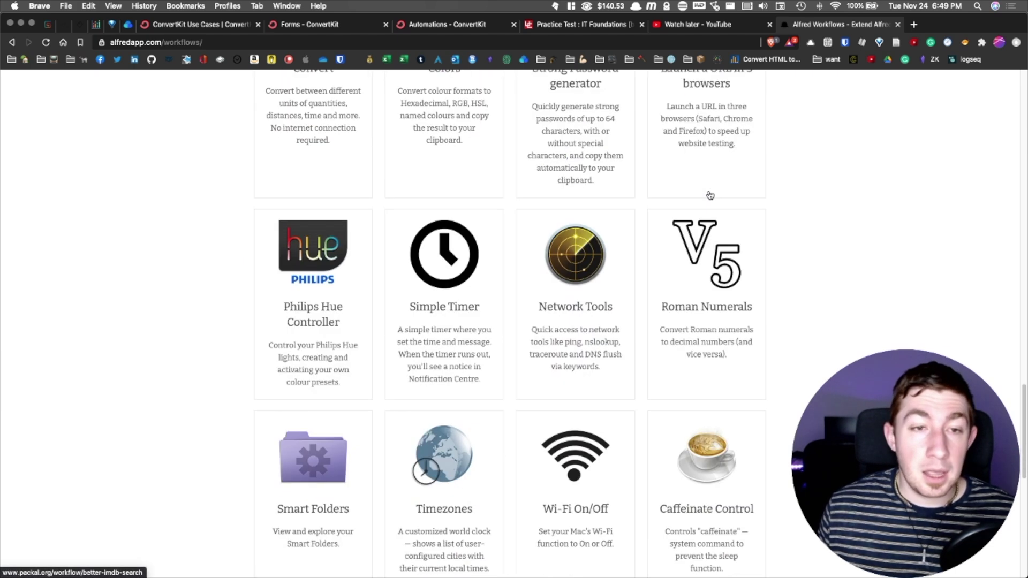
scroll(717, 214, down, 5)
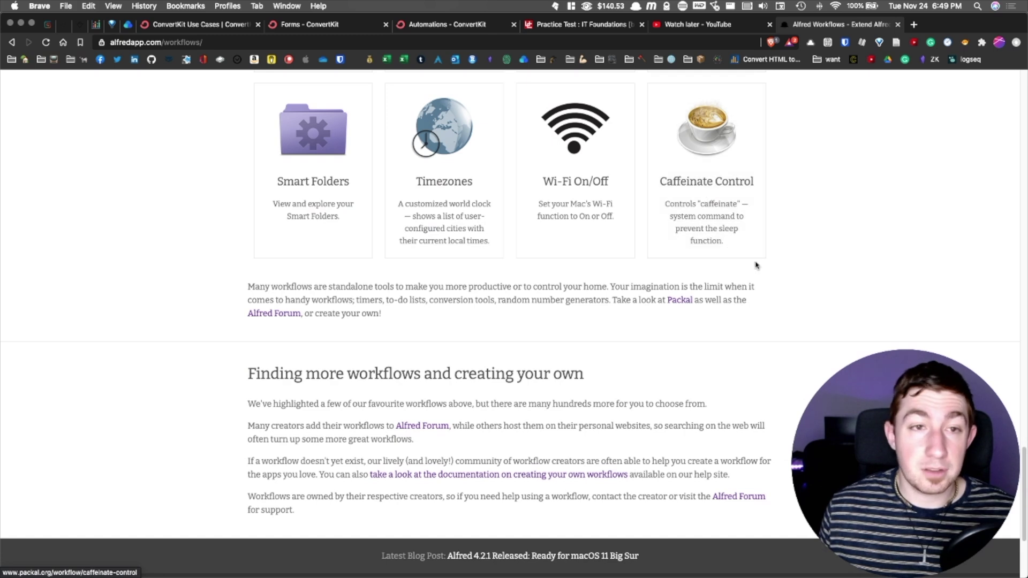
scroll(761, 273, up, 15)
scroll(779, 284, up, 15)
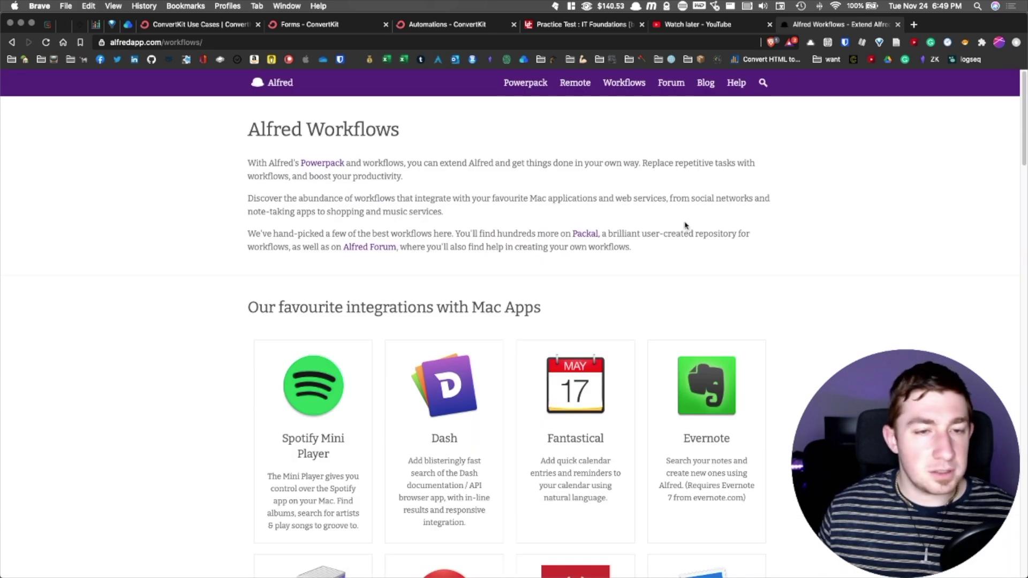
- Switch to an empty desktop, open Alfred Preferences through Alfred, and display the ZotHero workflow
key(ctrl+Up)
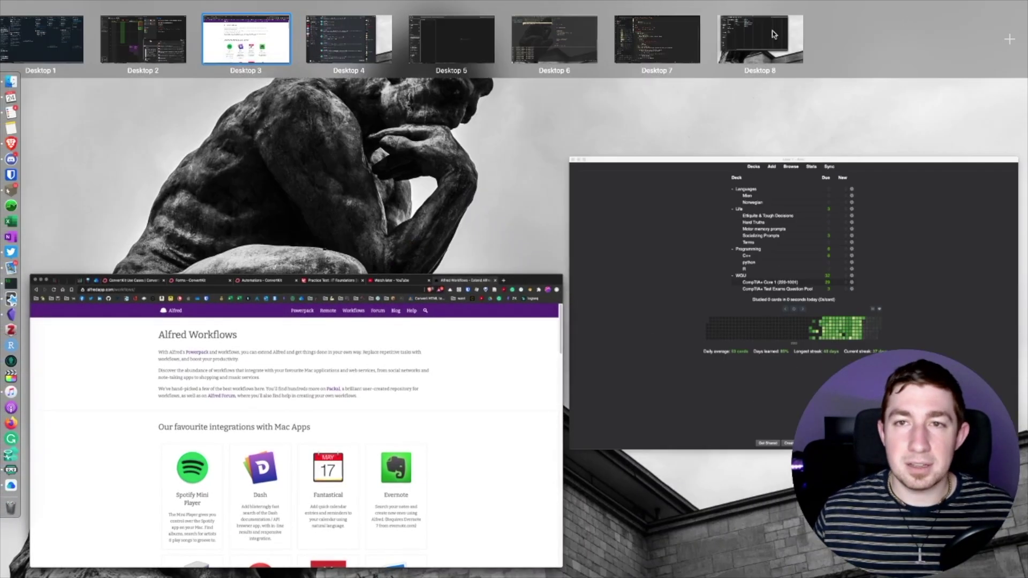
click(991, 41)
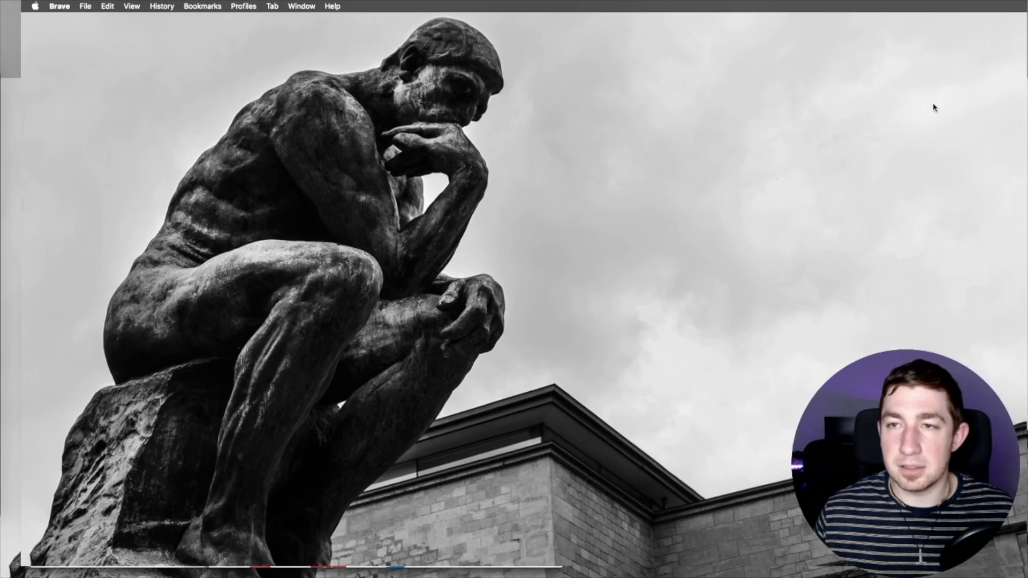
key(alt+space)
text(alf)
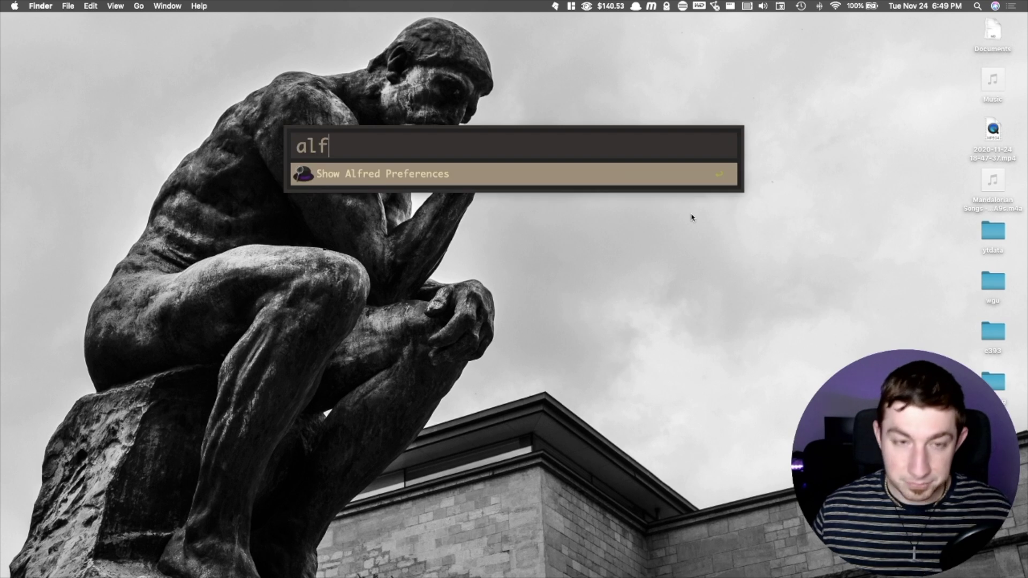
key(Return)
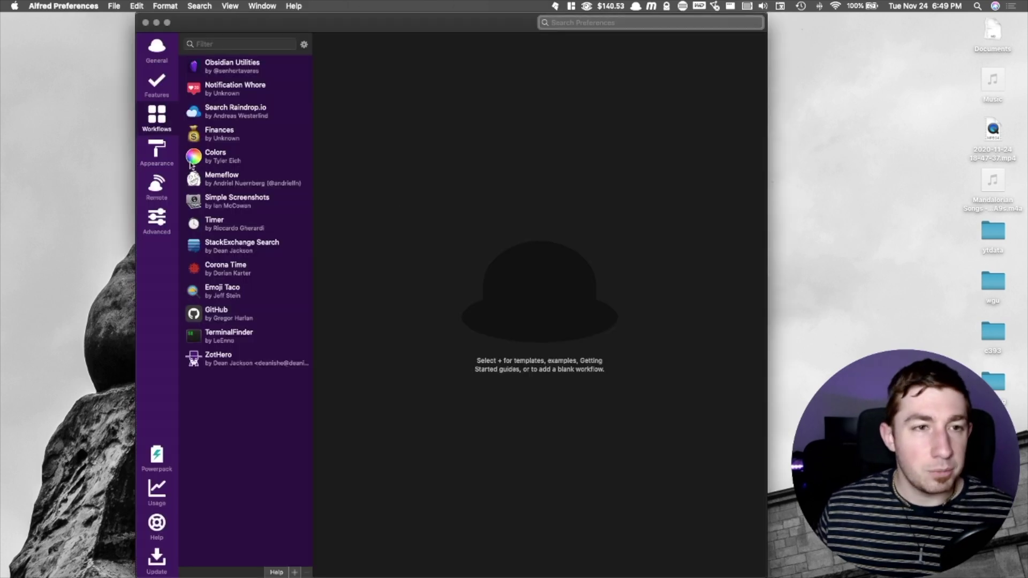
click(244, 359)
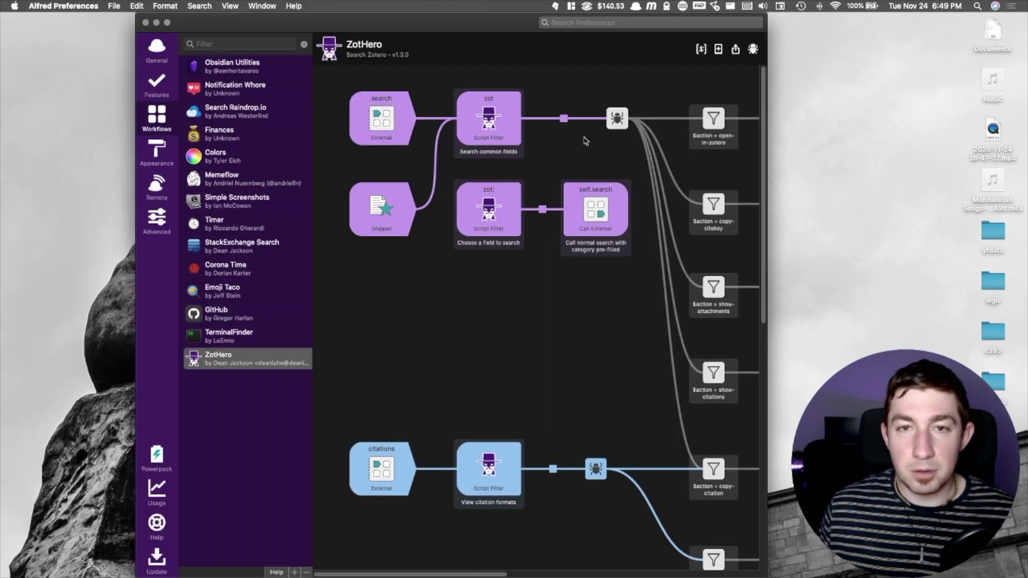
- Examine the ZotHero workflow's canvas, including its filters, script filters, external triggers and the connections between them
scroll(635, 166, right, 10)
scroll(636, 165, down, 5)
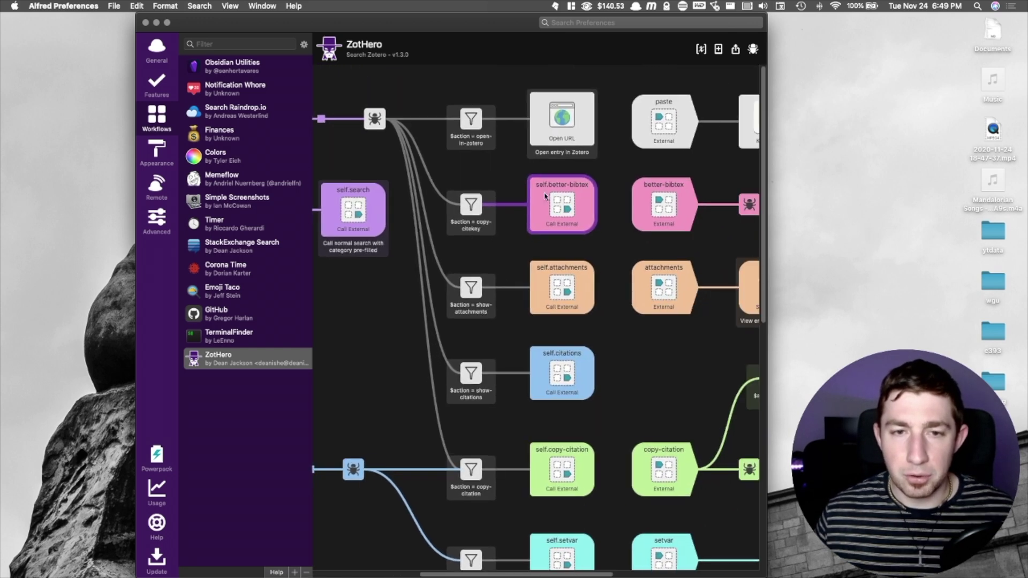
scroll(521, 236, down, 5)
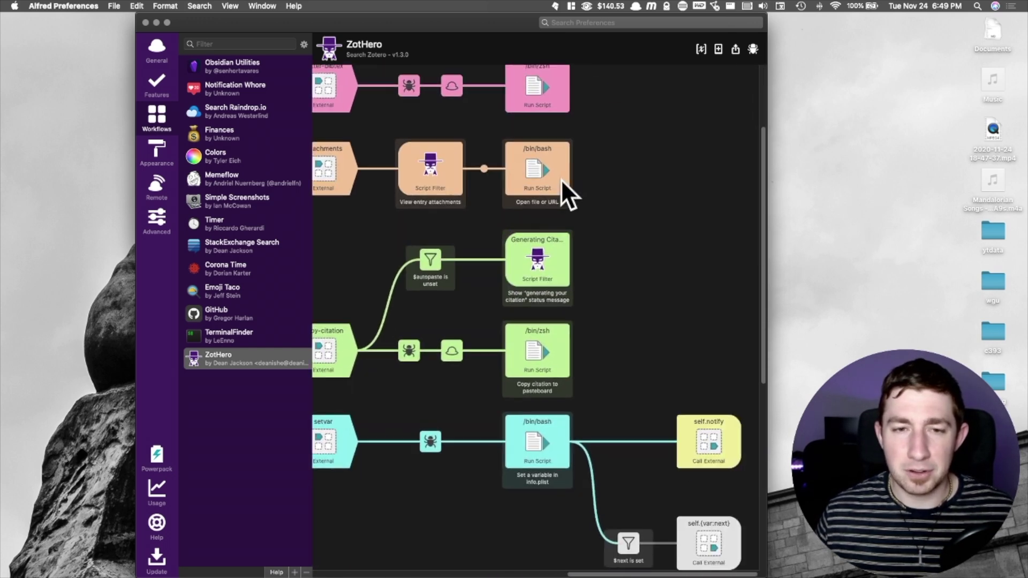
scroll(503, 217, down, 5)
scroll(535, 192, left, 3)
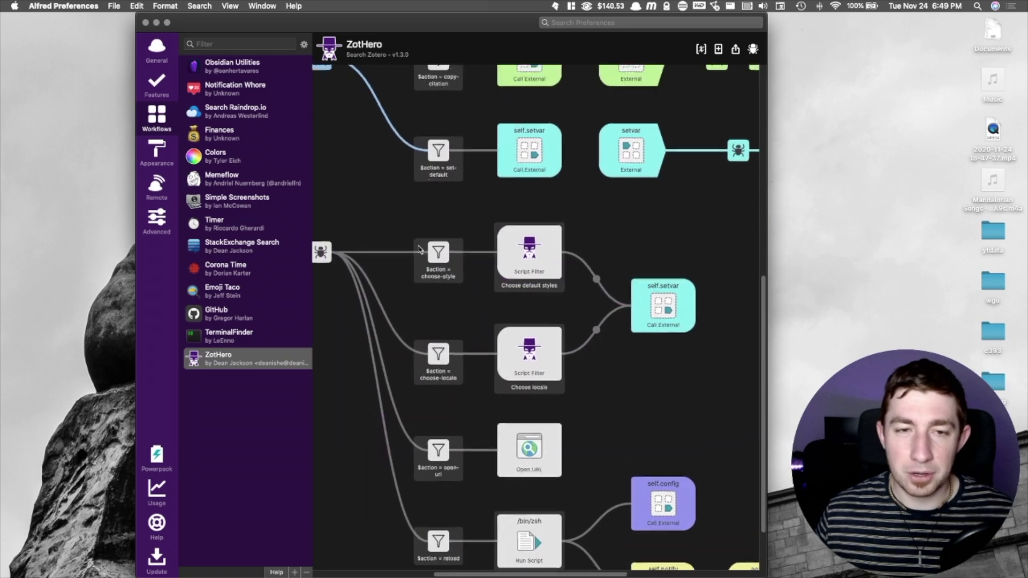
click(522, 177)
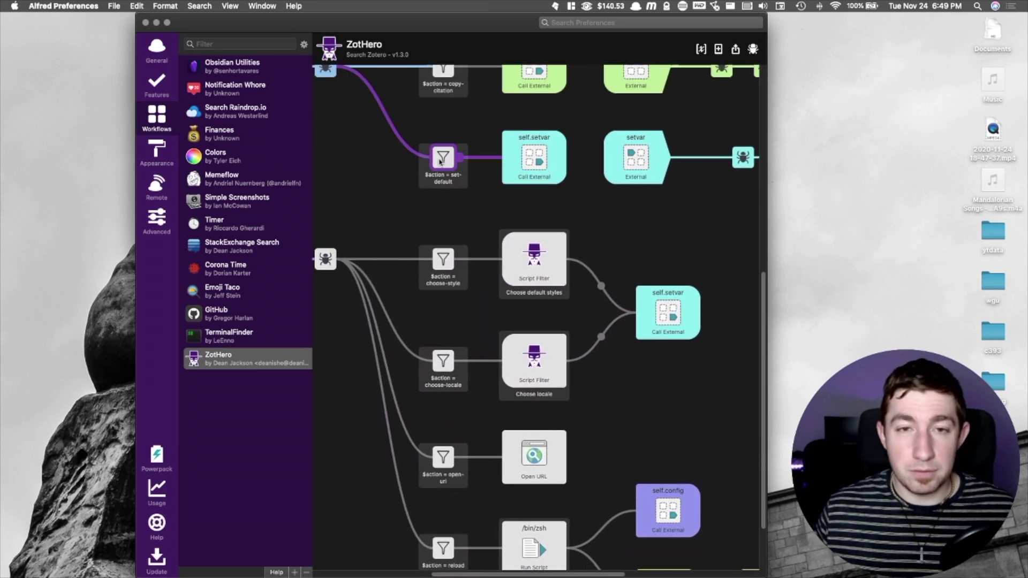
scroll(536, 206, left, 8)
scroll(535, 206, up, 3)
scroll(459, 197, left, 3)
scroll(459, 198, up, 3)
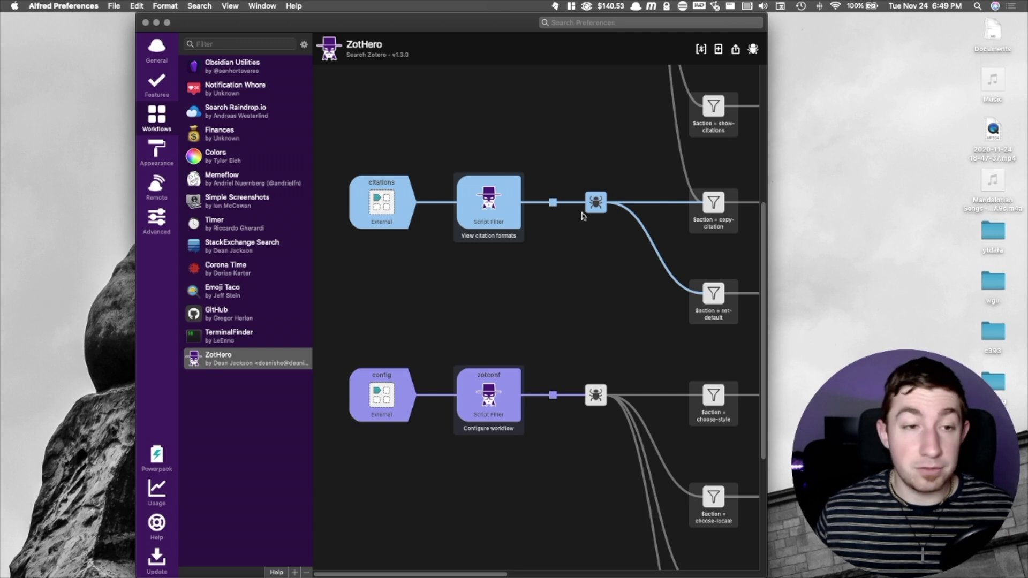
scroll(533, 227, right, 5)
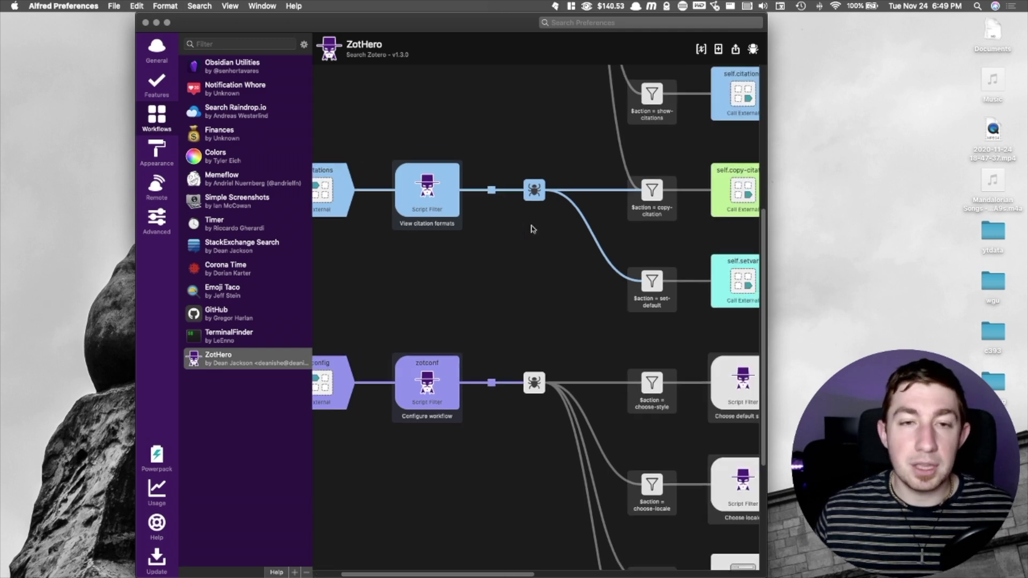
scroll(533, 228, left, 3)
scroll(533, 227, up, 2)
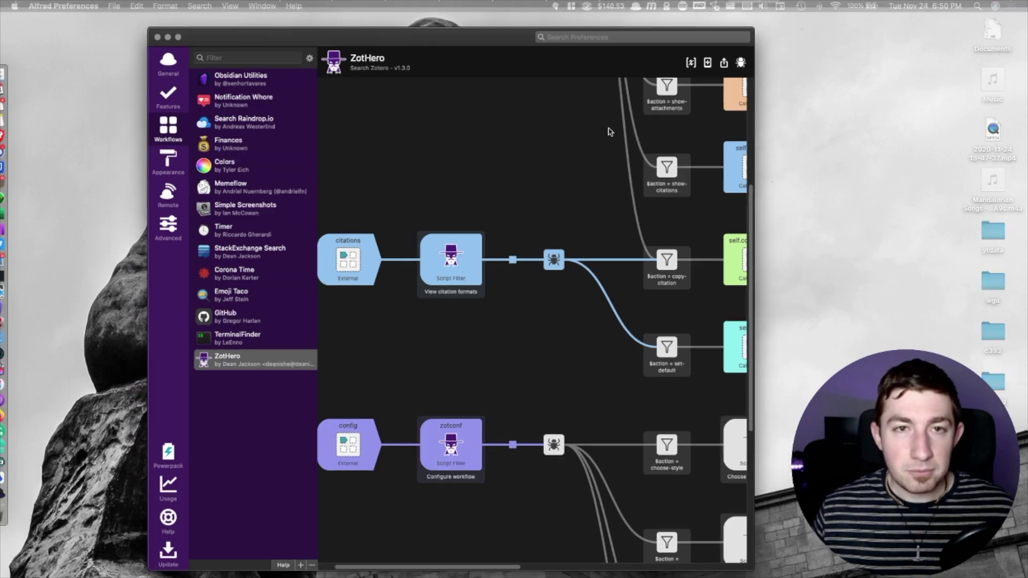
- Switch back to Brave, go to the GitHub profile's repositories and open the Obsidian-Workflow repository
key(ctrl+Up)
click(273, 47)
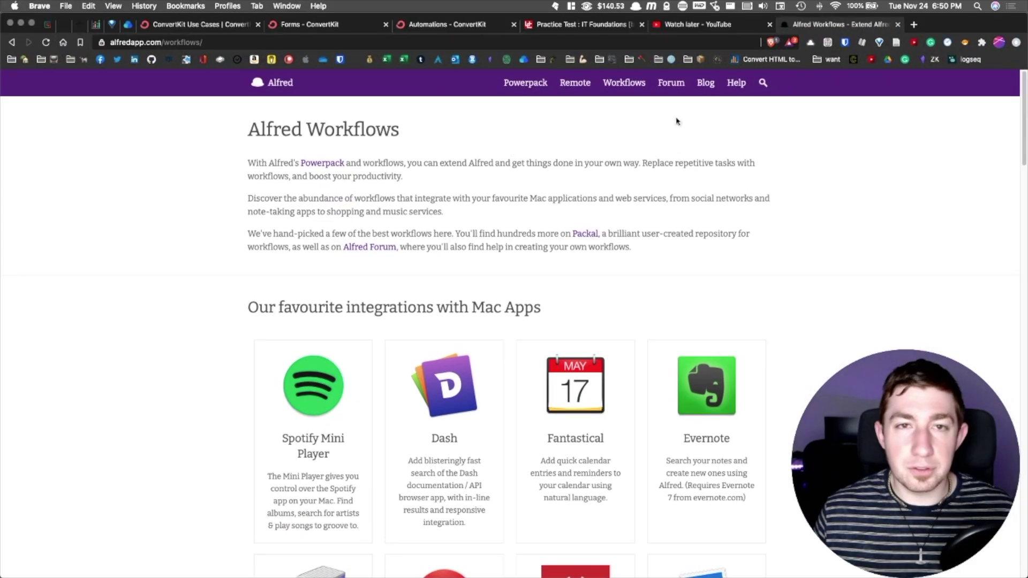
click(151, 60)
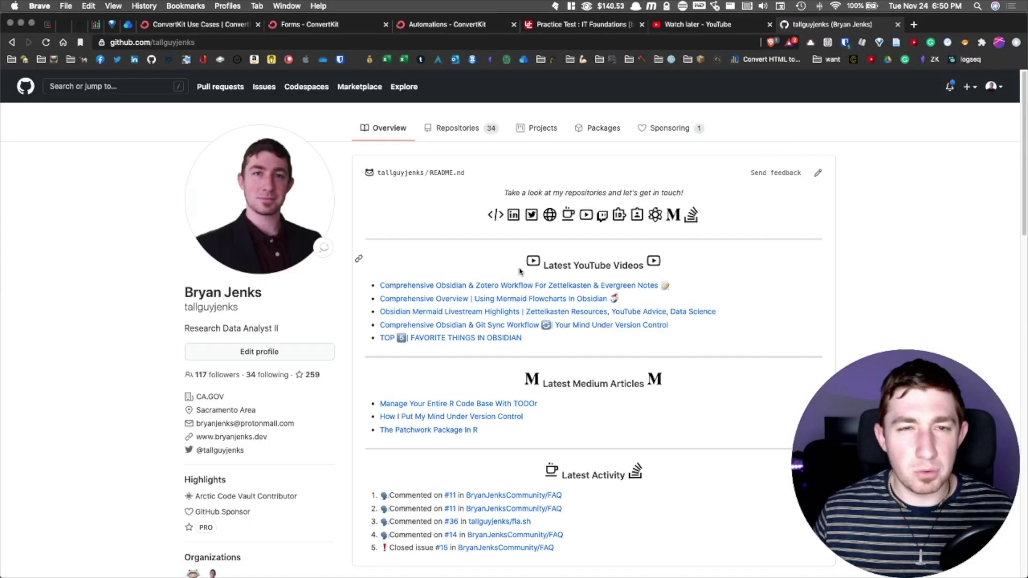
click(445, 128)
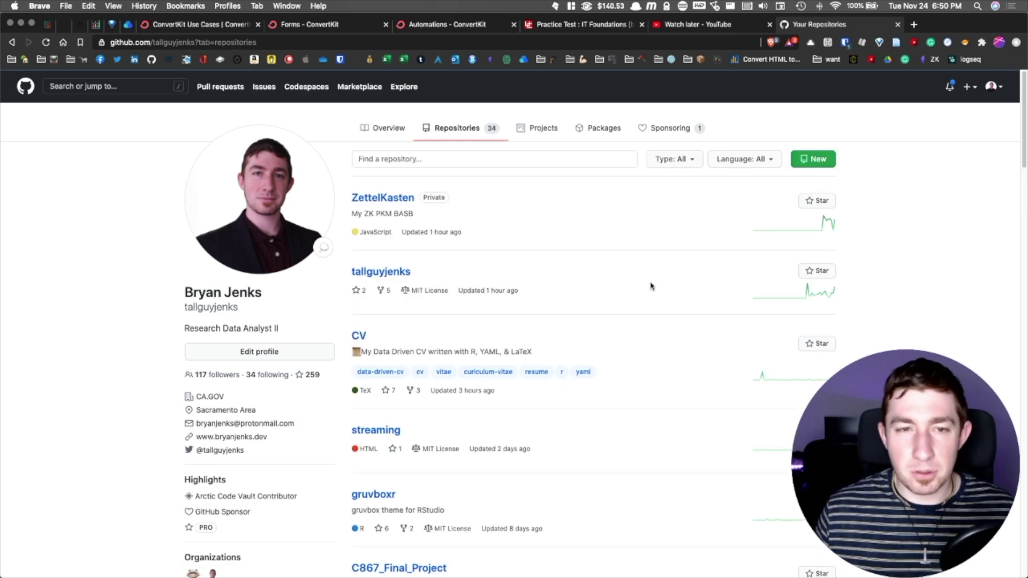
scroll(651, 316, down, 1)
scroll(653, 340, down, 10)
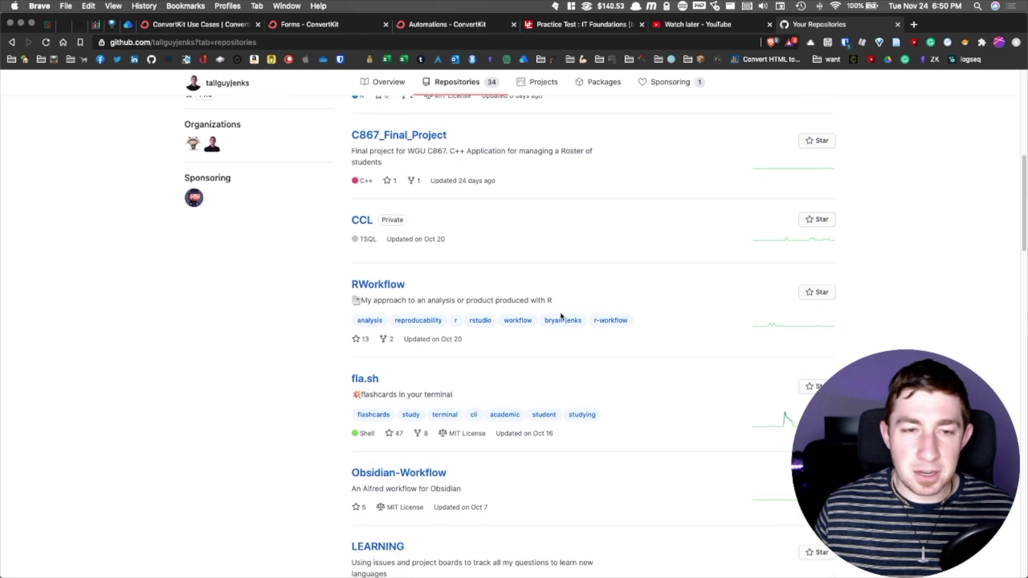
click(423, 289)
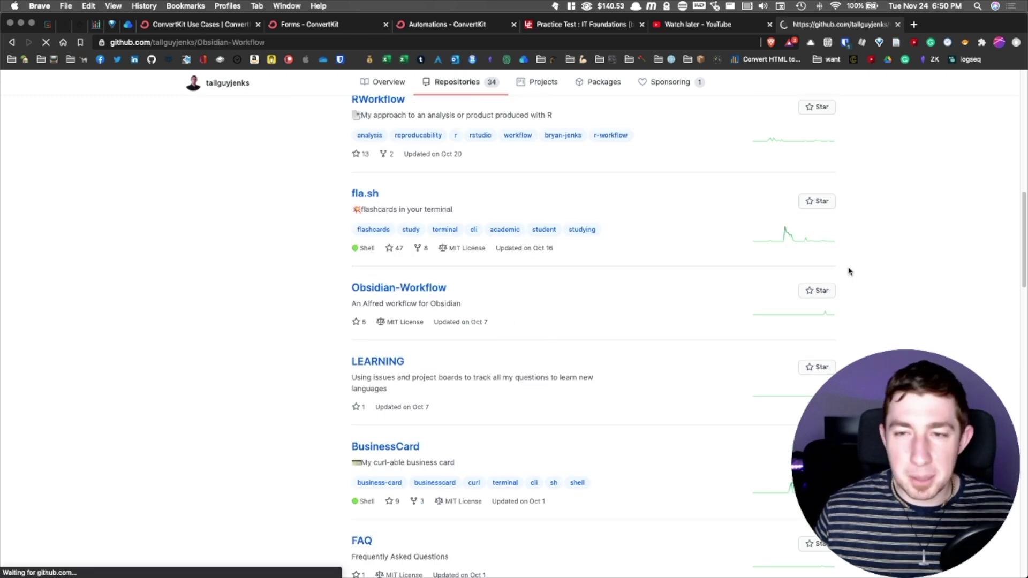
- Look through the Obsidian-Workflow repository's file list and README
scroll(589, 302, down, 3)
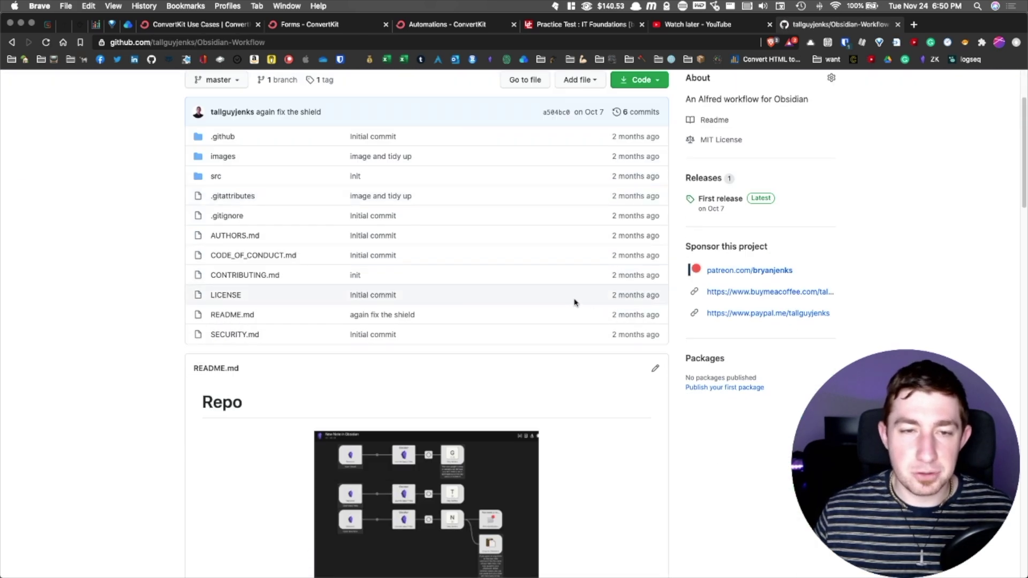
scroll(505, 308, up, 3)
scroll(585, 340, down, 6)
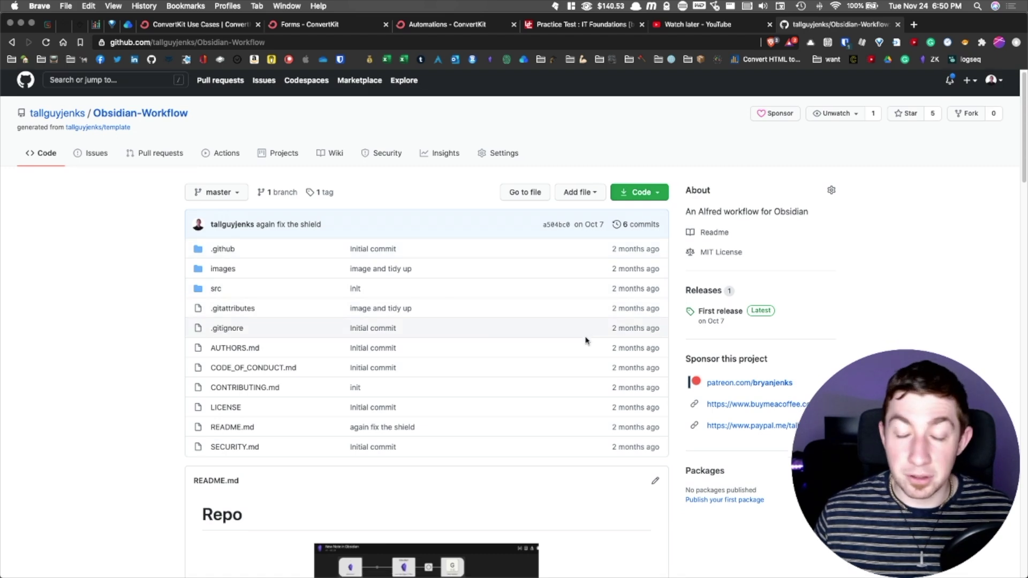
scroll(588, 339, down, 2)
- Open the README's workflow.jpg image and examine its Open Graph, Open Daily Note and Open New Note keyword triggers
click(475, 353)
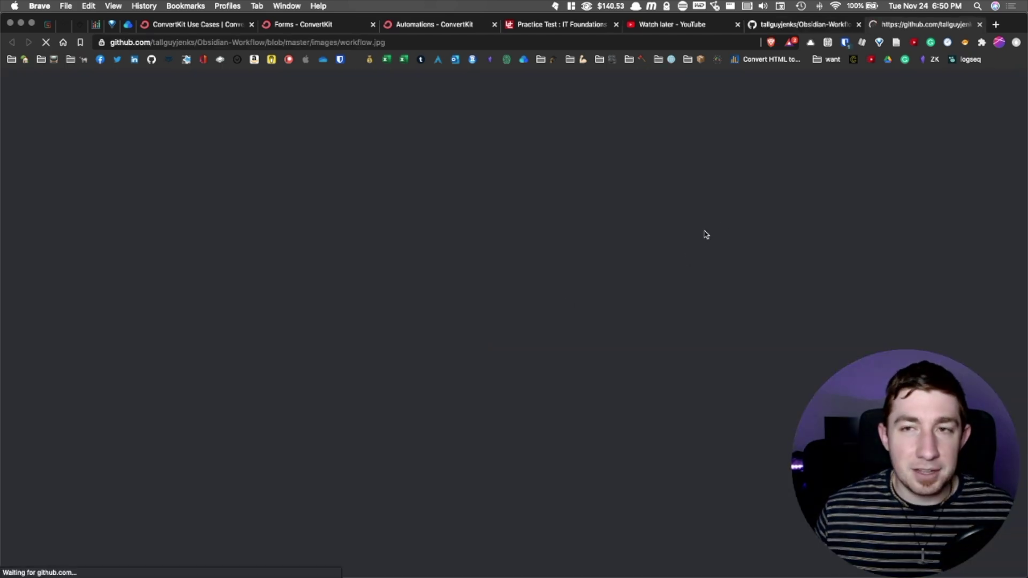
scroll(468, 319, down, 5)
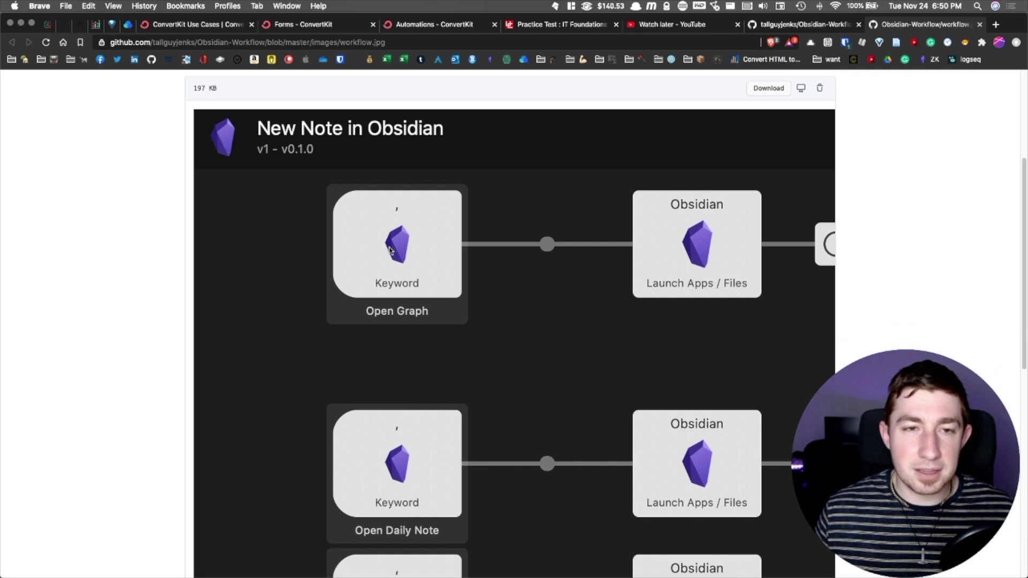
scroll(374, 259, down, 4)
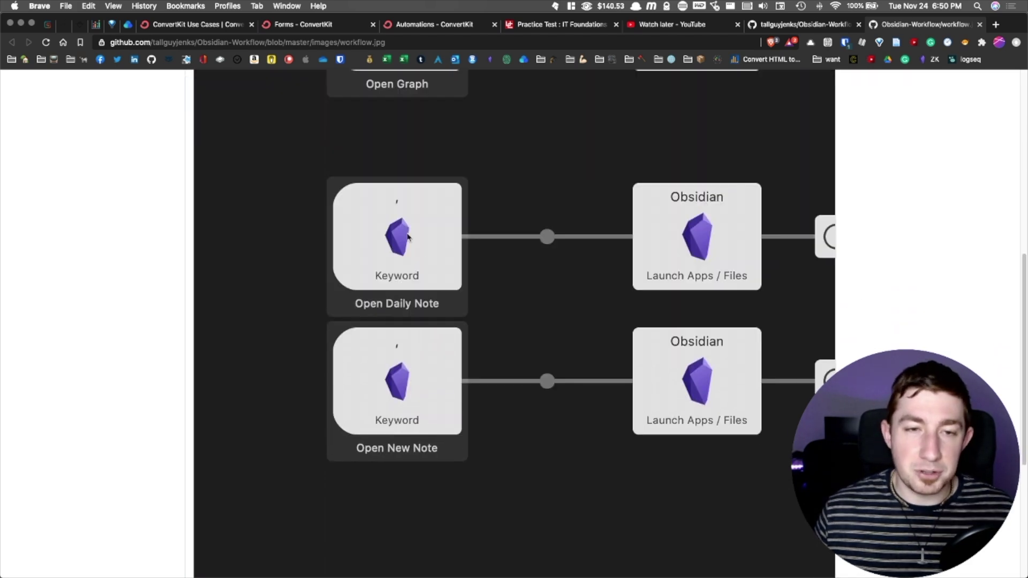
scroll(420, 268, down, 1)
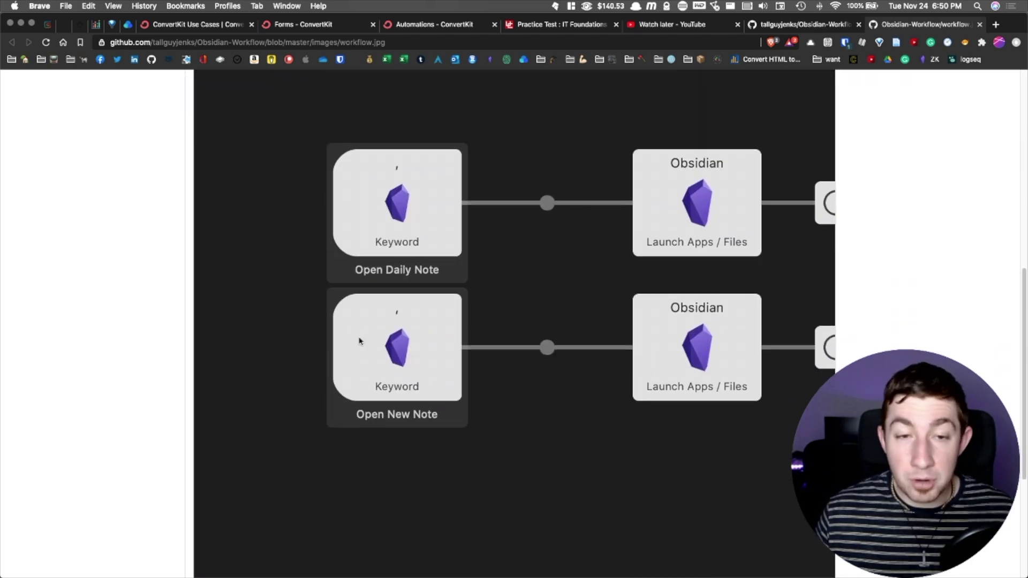
scroll(470, 352, up, 5)
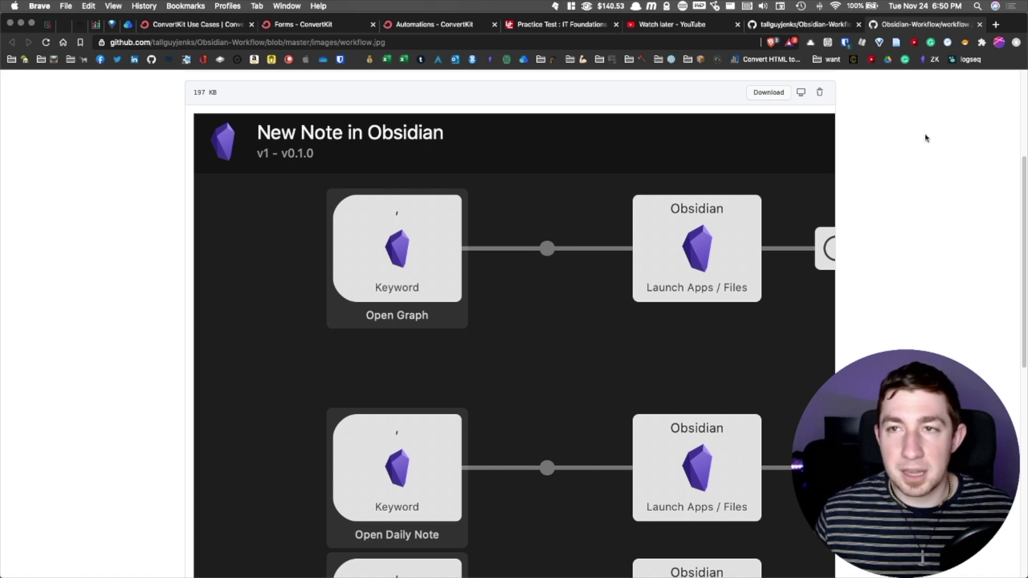
- Close the workflow image and look over the Obsidian-Workflow repository's README and file list again
key(super+w)
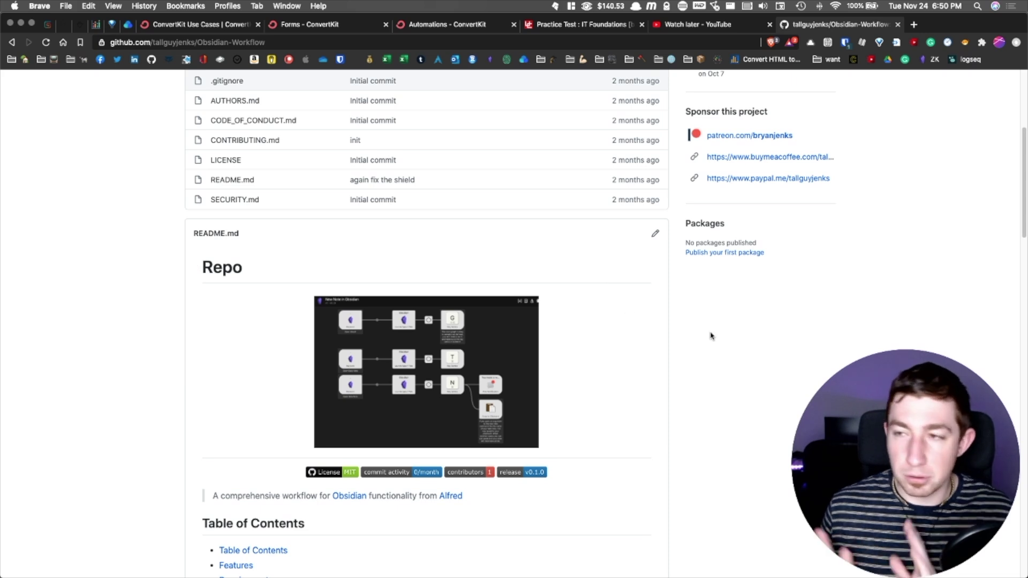
scroll(550, 317, down, 3)
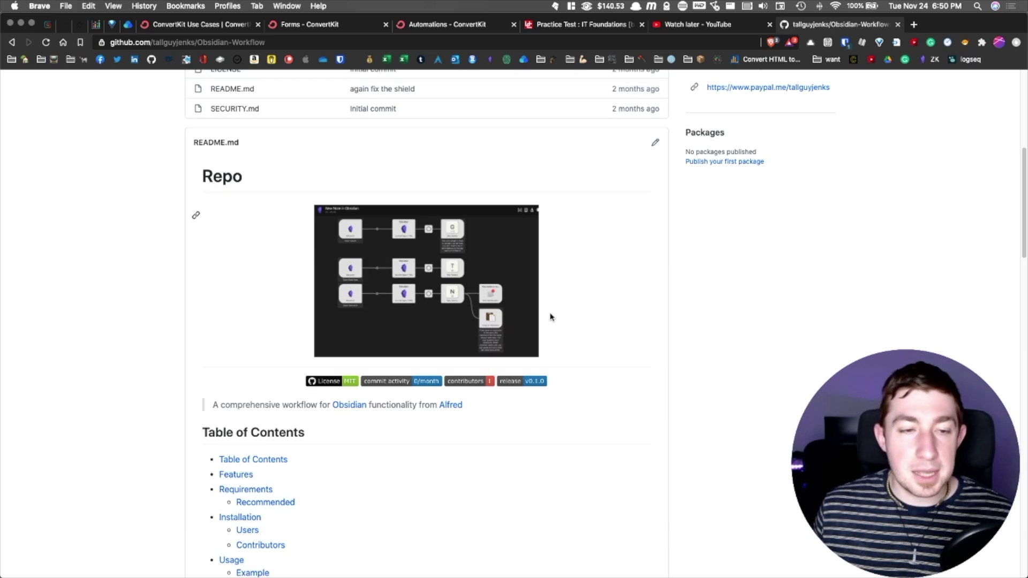
scroll(544, 317, up, 4)
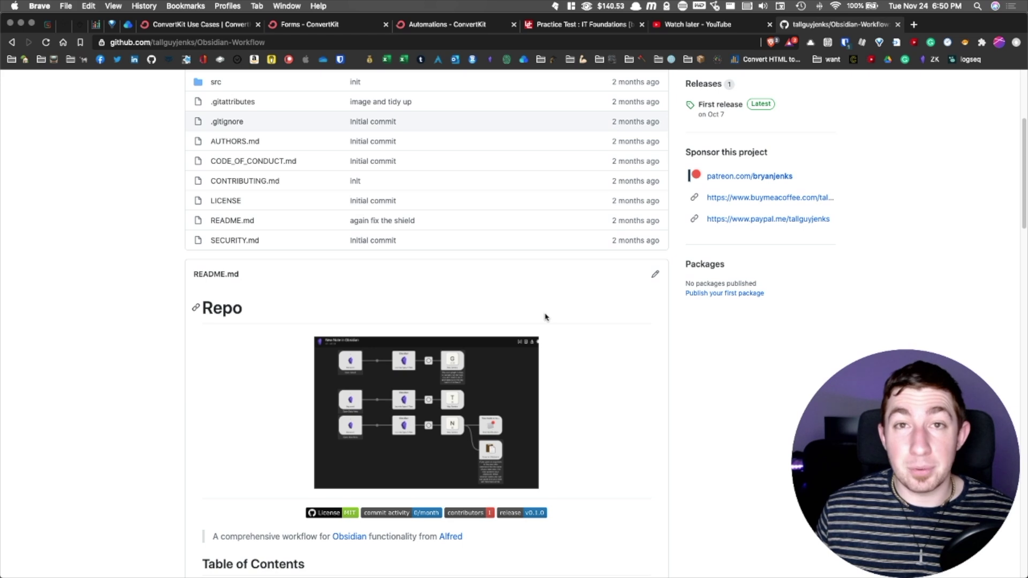
- Go to the Obsidian forum, open the "Alfred - Obsidian Utilities" topic from the account's notifications and go to its first post
click(490, 59)
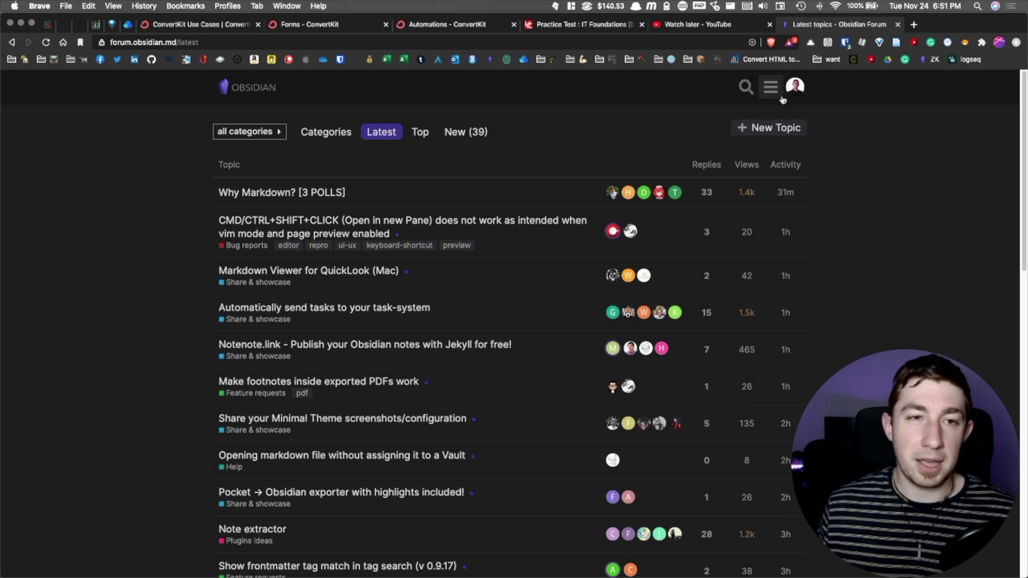
click(796, 90)
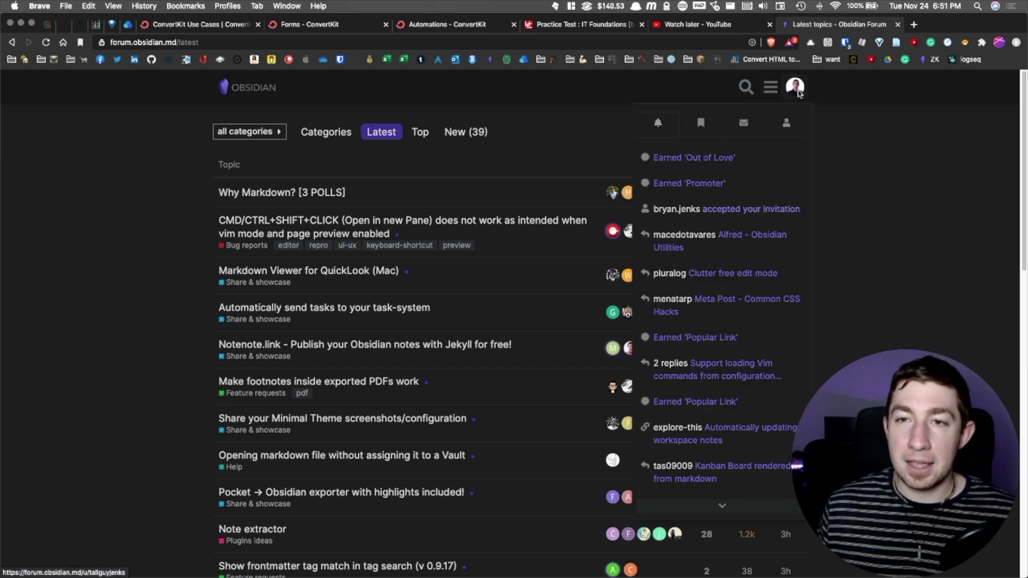
click(759, 239)
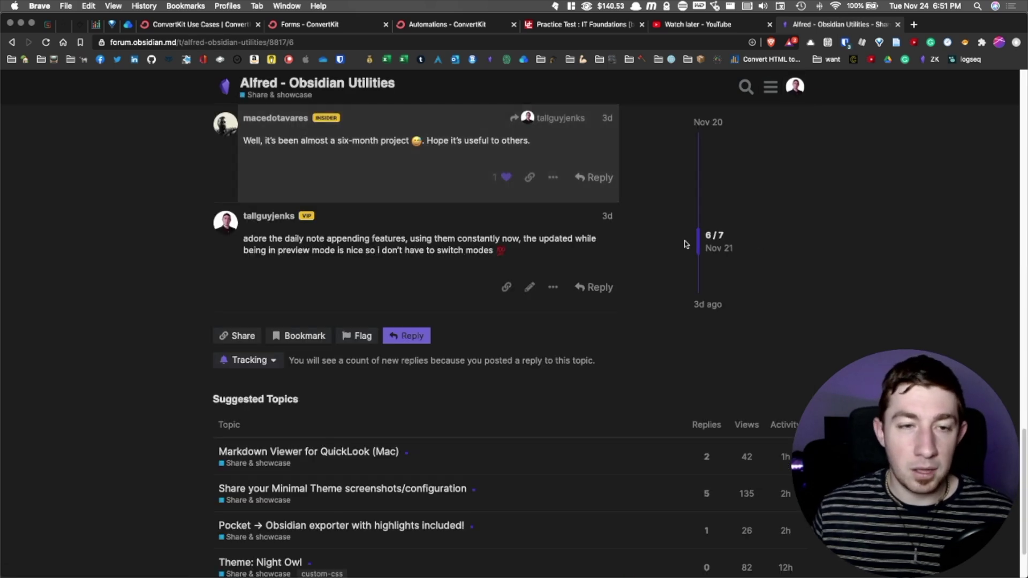
scroll(616, 289, up, 15)
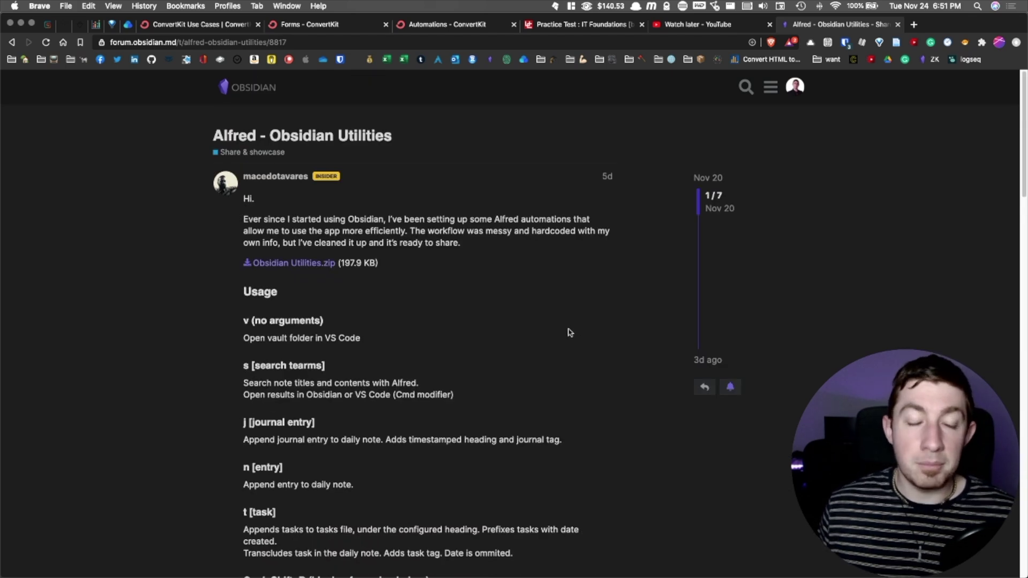
- Read the post's usage notes for the v, s, j and n keywords, highlighting the text while reading
scroll(482, 316, down, 5)
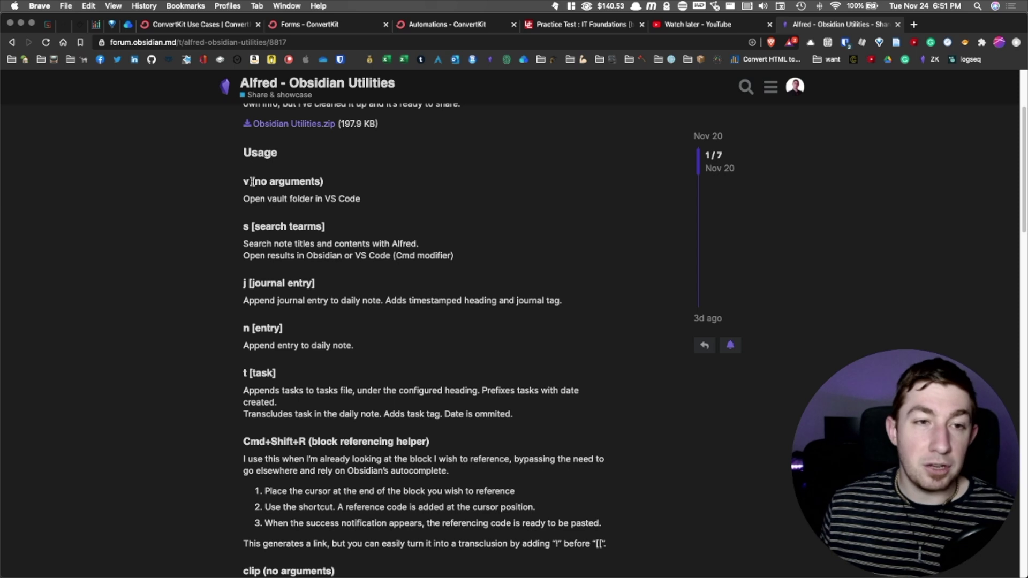
drag(254, 182, 367, 198)
drag(243, 227, 455, 255)
scroll(455, 256, down, 1)
drag(262, 269, 383, 332)
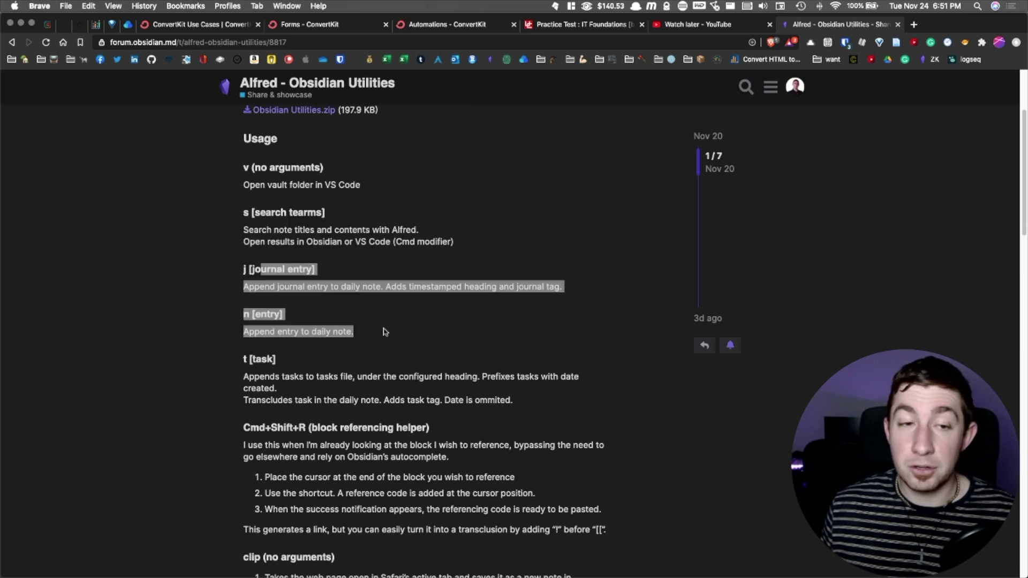
- Read the notes on the t keyword, block referencing helper, clip and Logged Google Search, and return to the post's beginning
scroll(384, 321, down, 5)
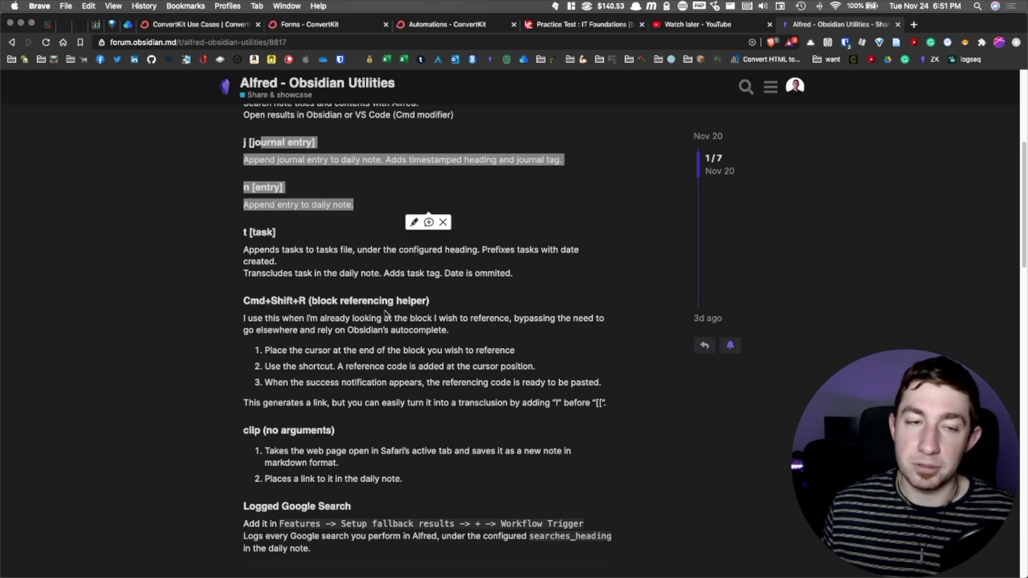
drag(261, 231, 506, 269)
scroll(298, 292, down, 1)
drag(306, 279, 392, 358)
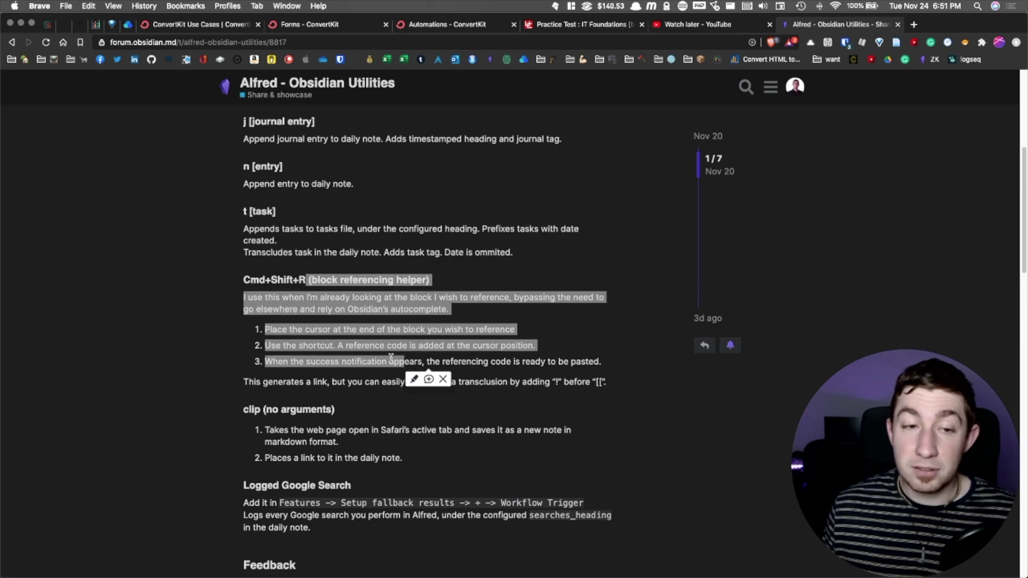
scroll(269, 394, down, 5)
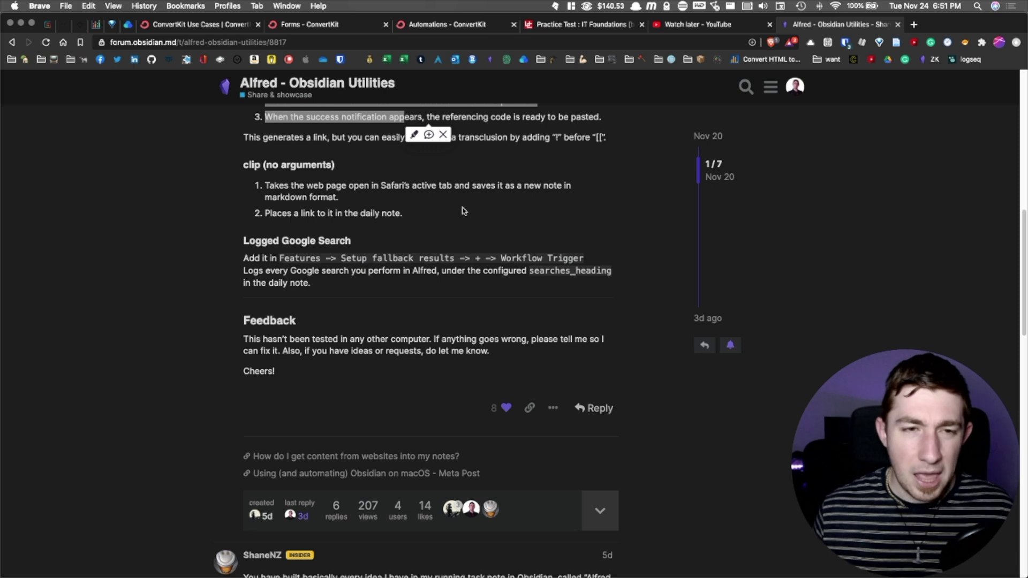
scroll(484, 304, up, 5)
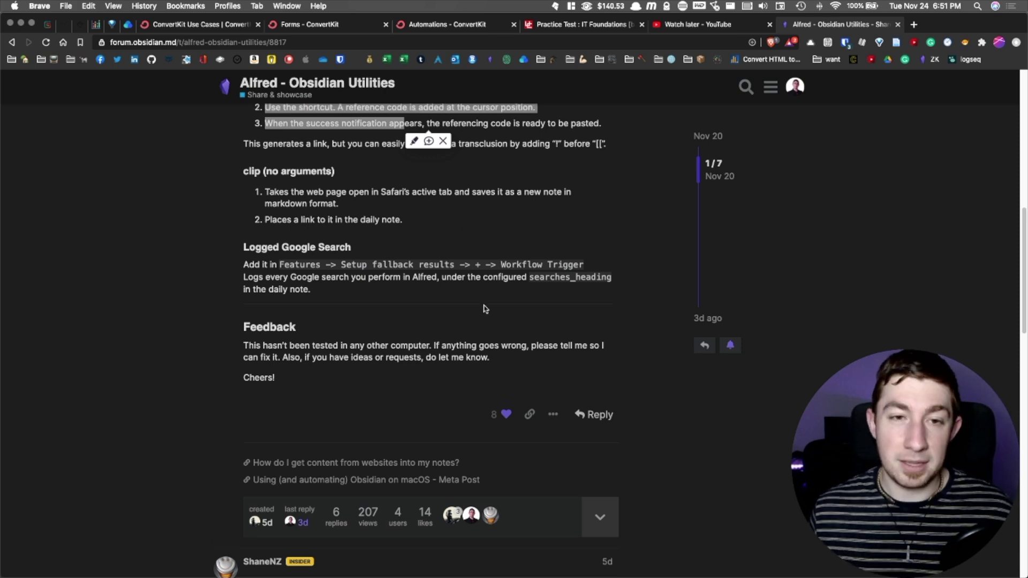
scroll(585, 362, up, 5)
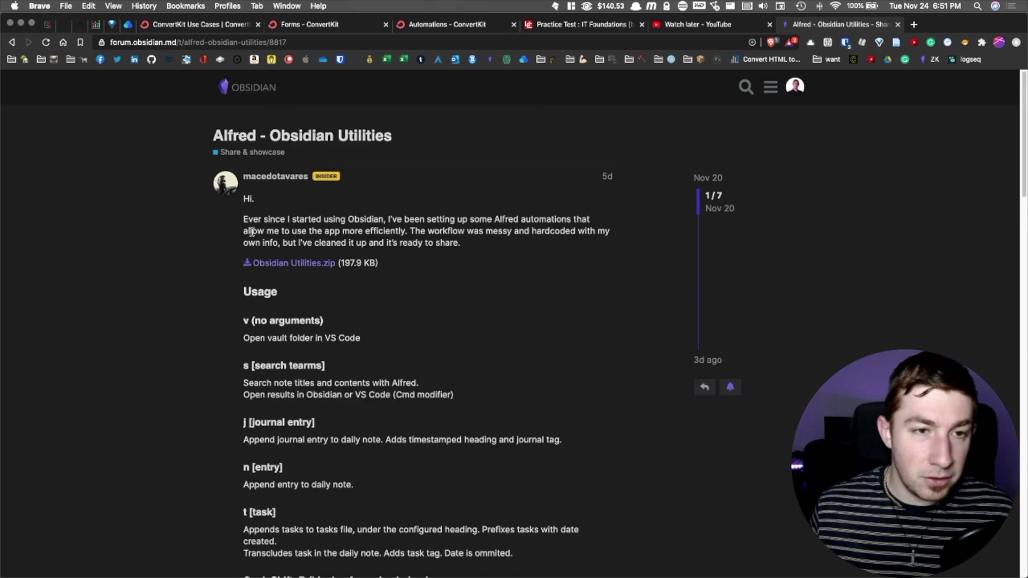
click(302, 42)
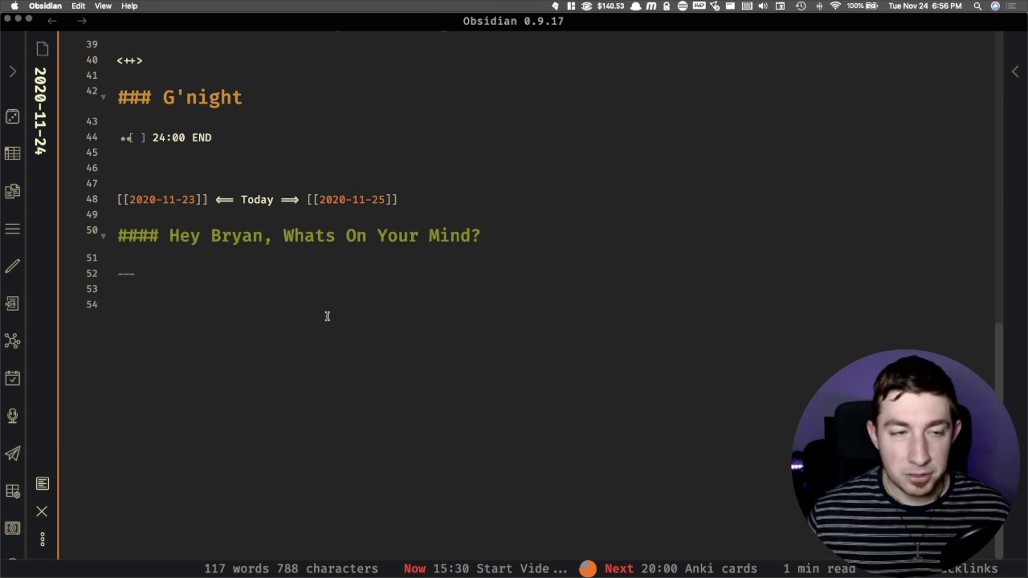
- Insert the "Now" template at the end of the 2020-11-24 daily note in Obsidian
key(super+t)
text(n)
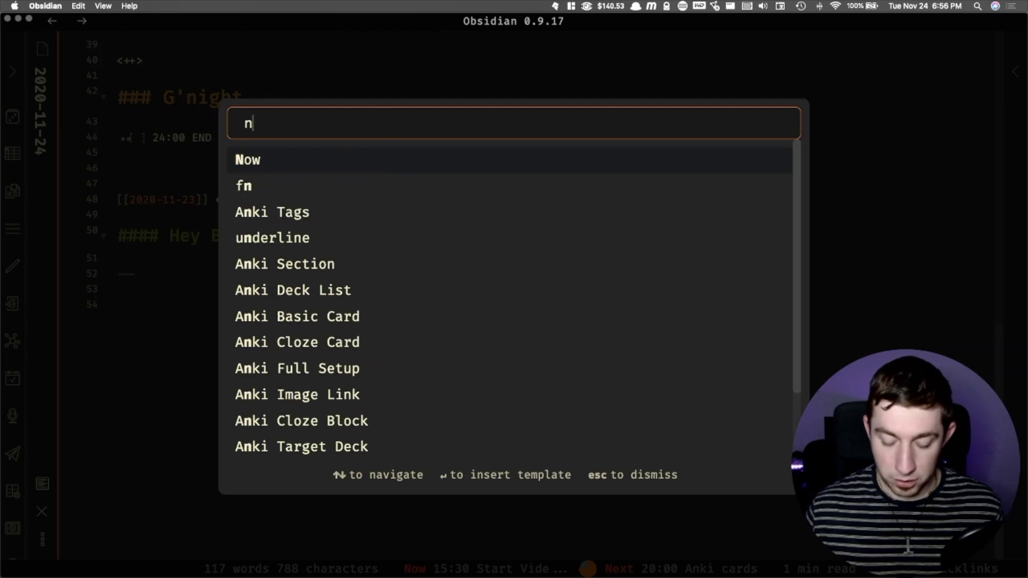
text(oeww)
key(BackSpace)
key(BackSpace)
text(\)
key(BackSpace)
key(BackSpace)
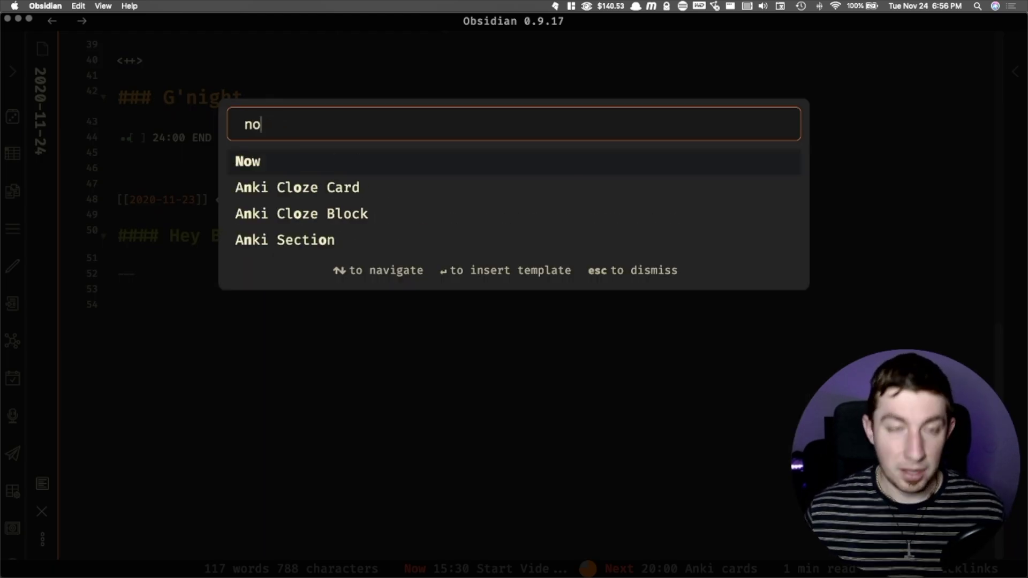
text(w)
key(Return)
- Select the inserted timestamp, check how it renders in preview mode, and delete it back in edit mode
click(234, 309)
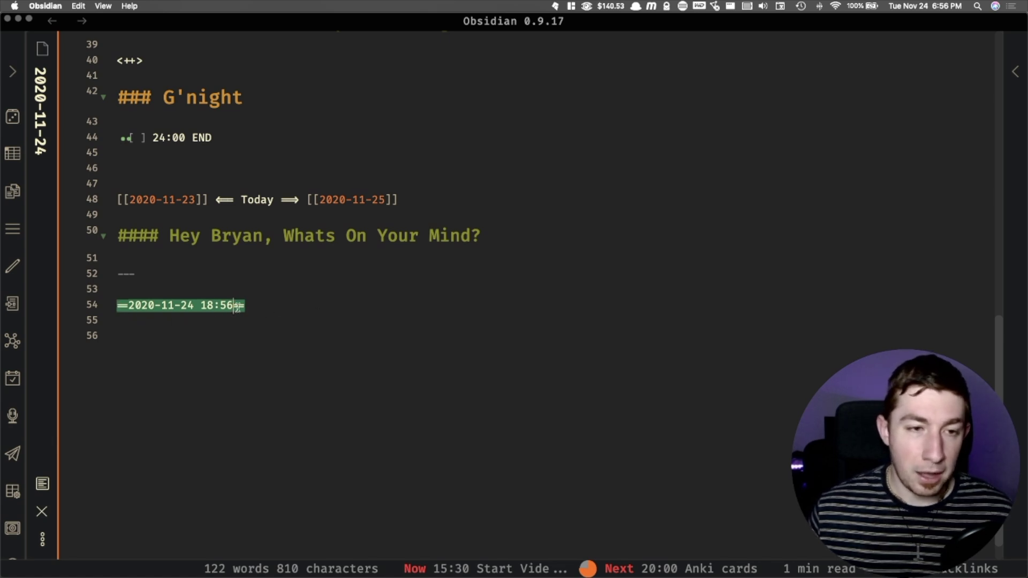
click(278, 306)
key(shift+super+Left)
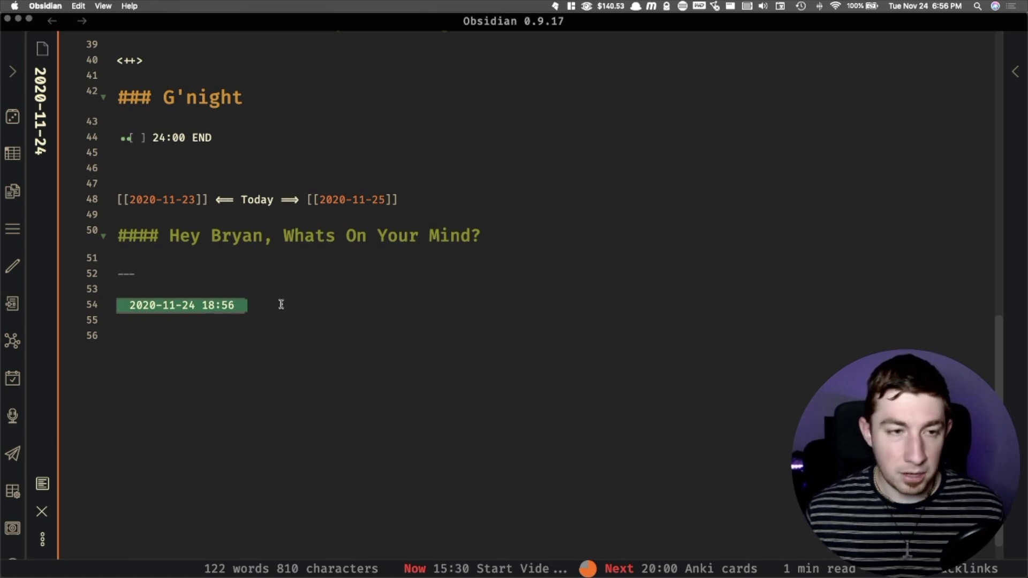
key(super+e)
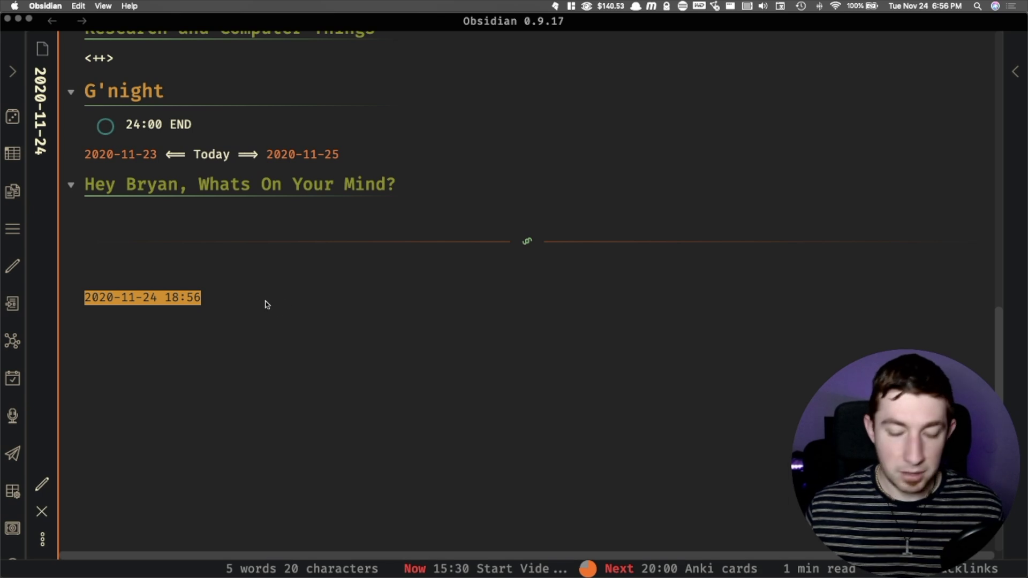
key(super+e)
key(BackSpace)
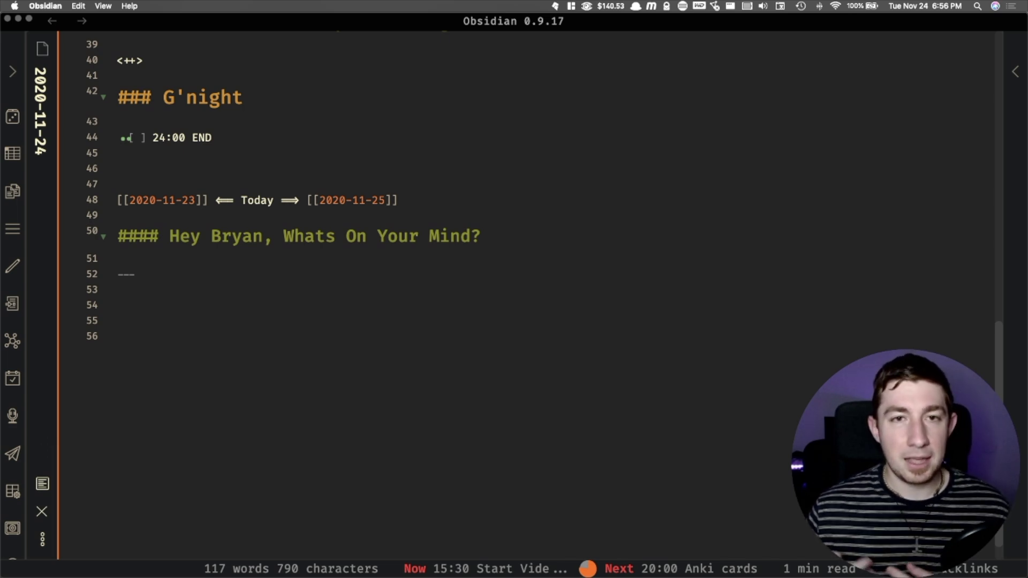
- Use Alfred's j keyword to add the journal entry "this is a journal entry from tthe alfred workflow" to the daily note
key(alt+space)
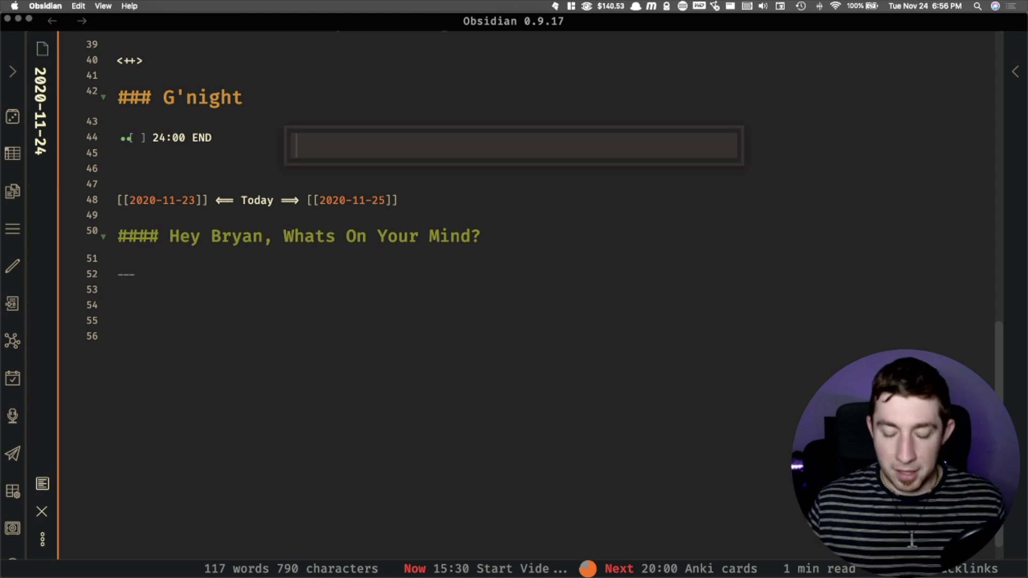
text(j)
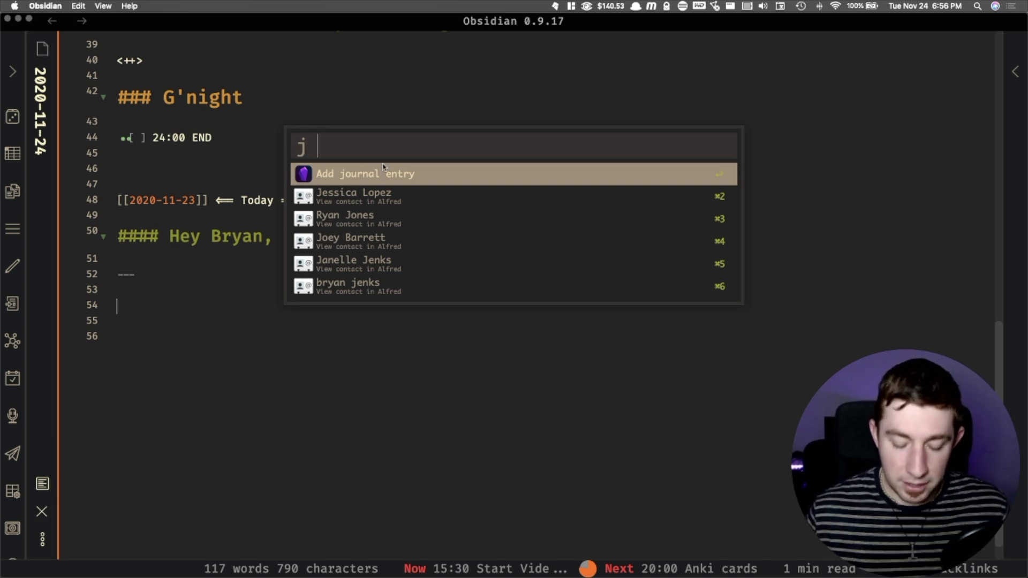
text(this is a jo)
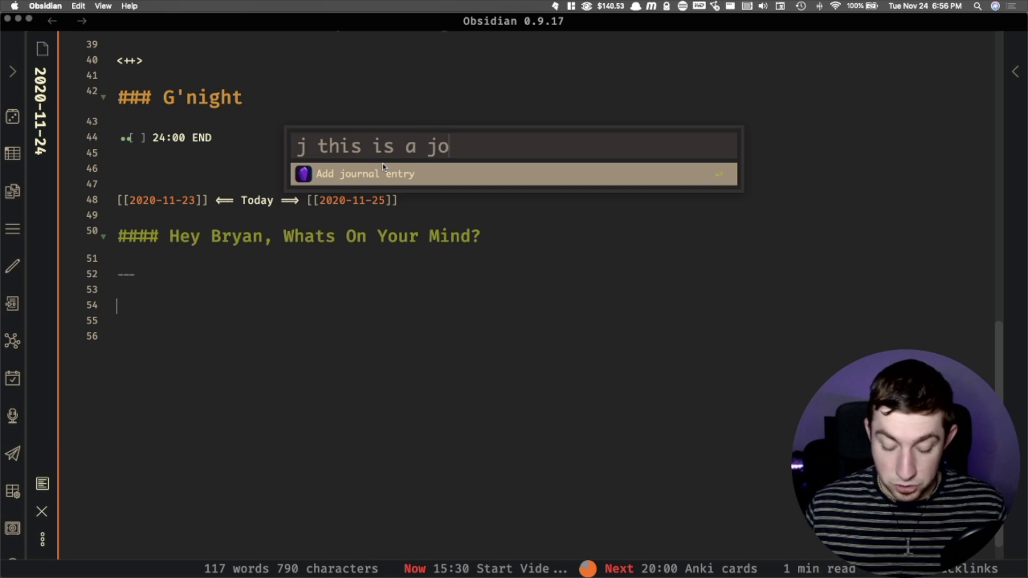
text(urnal entry from )
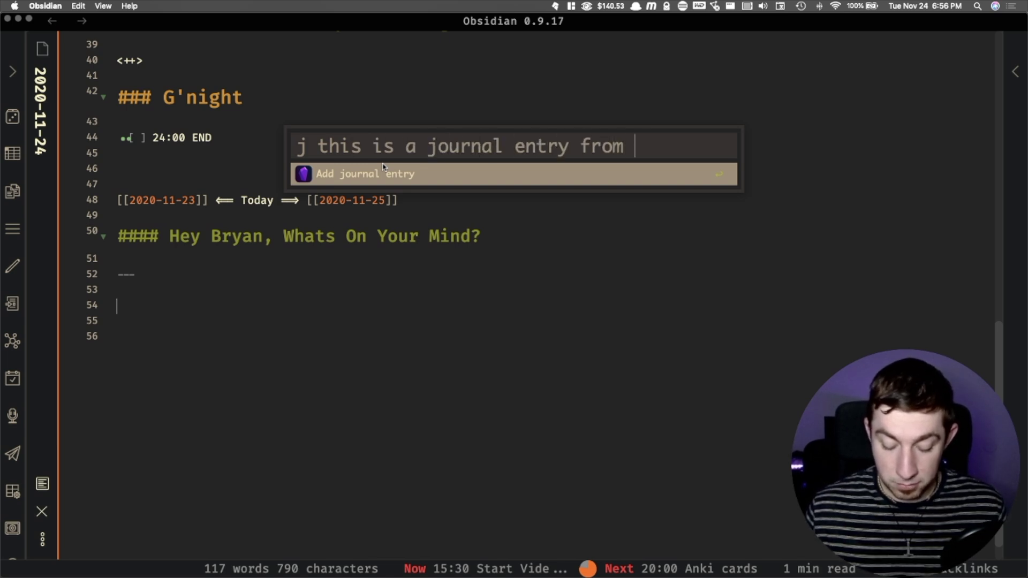
text(tthe alfred workflow)
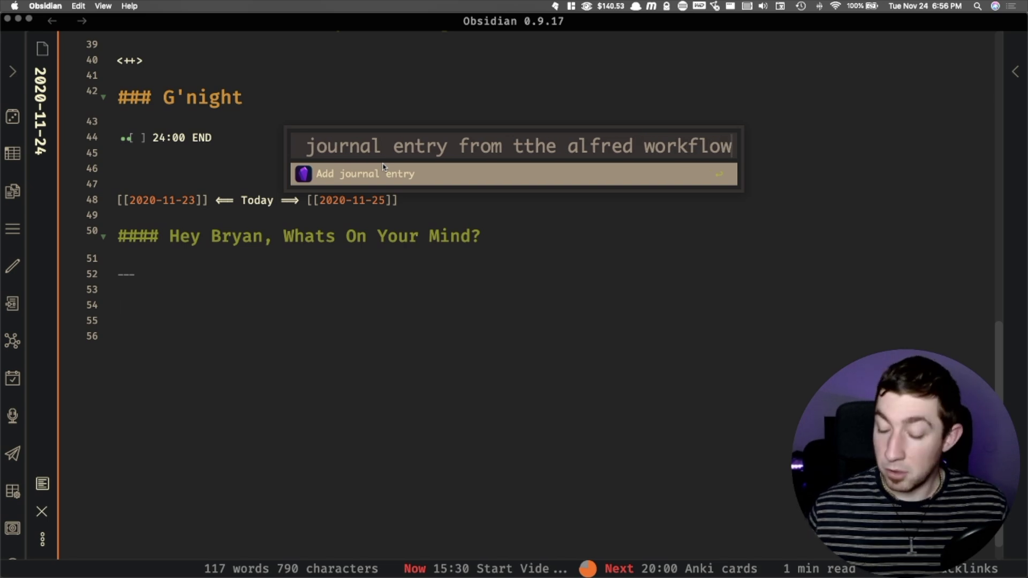
key(Return)
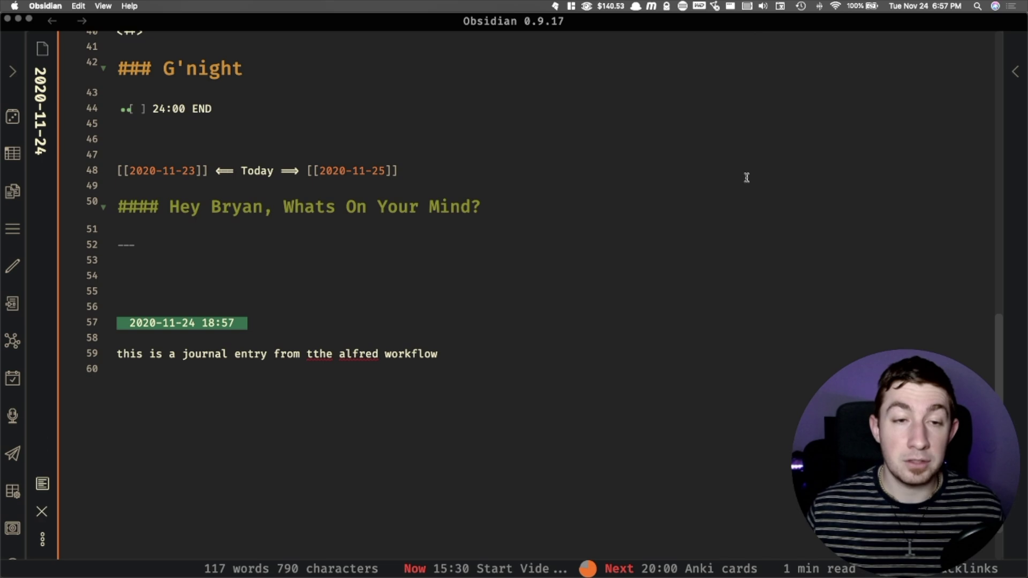
- Switch to Alfred Preferences and open the Obsidian Utilities workflow
mouse_move(1025, 2)
click(925, 39)
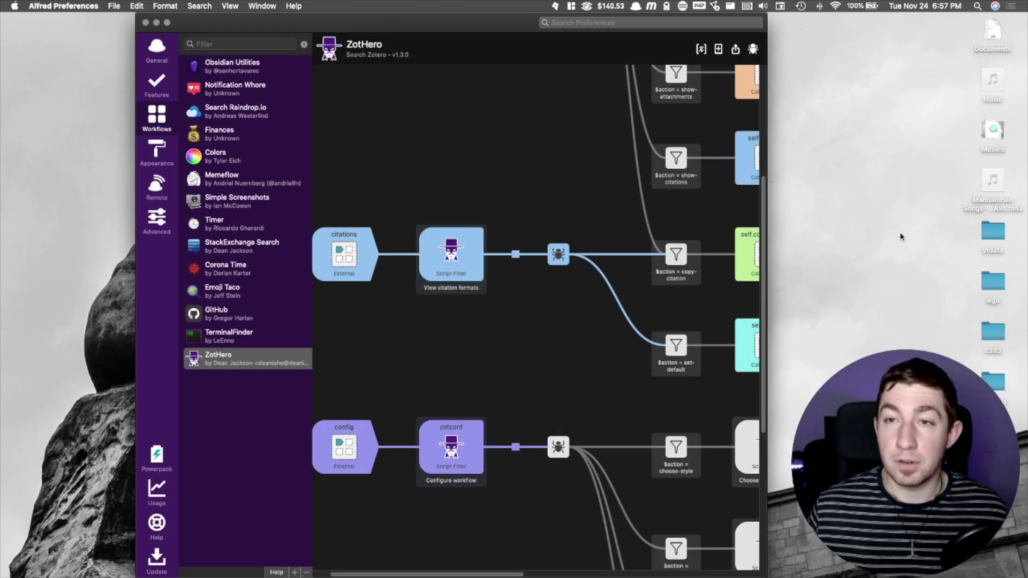
click(235, 74)
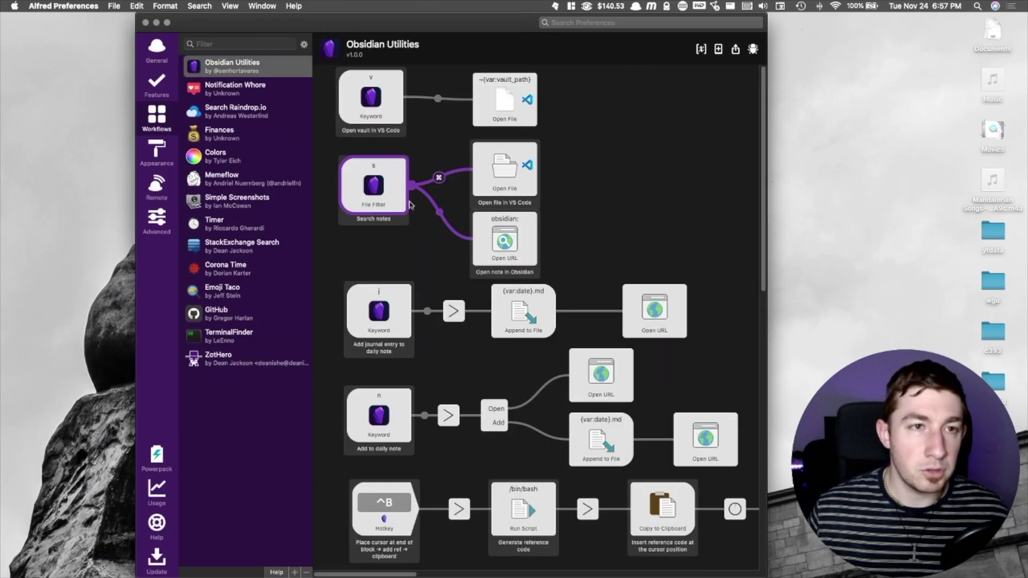
- Add the journal entry "we are not looking at the note" with Alfred's j keyword from outside Obsidian
key(alt+space)
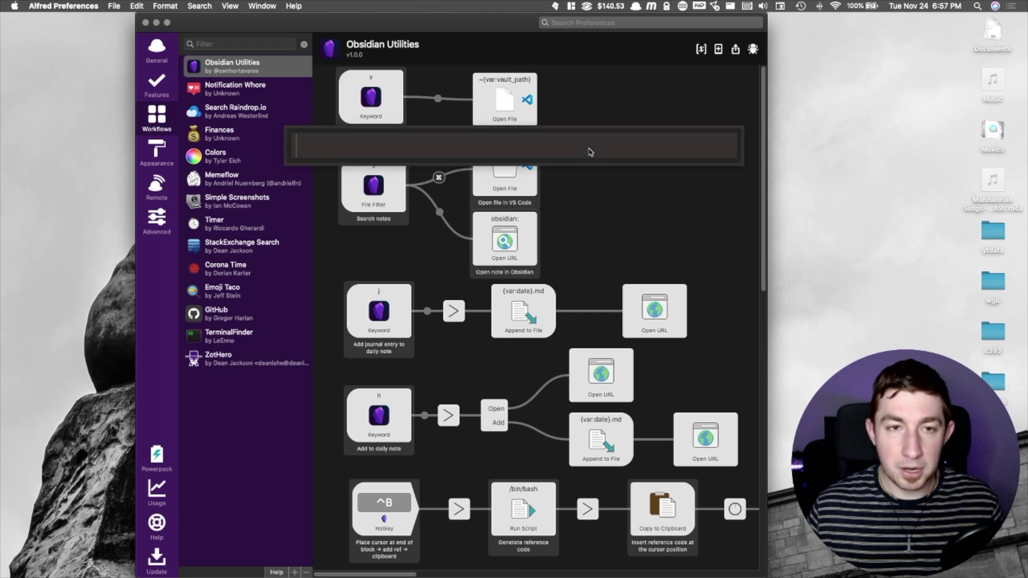
text(j we)
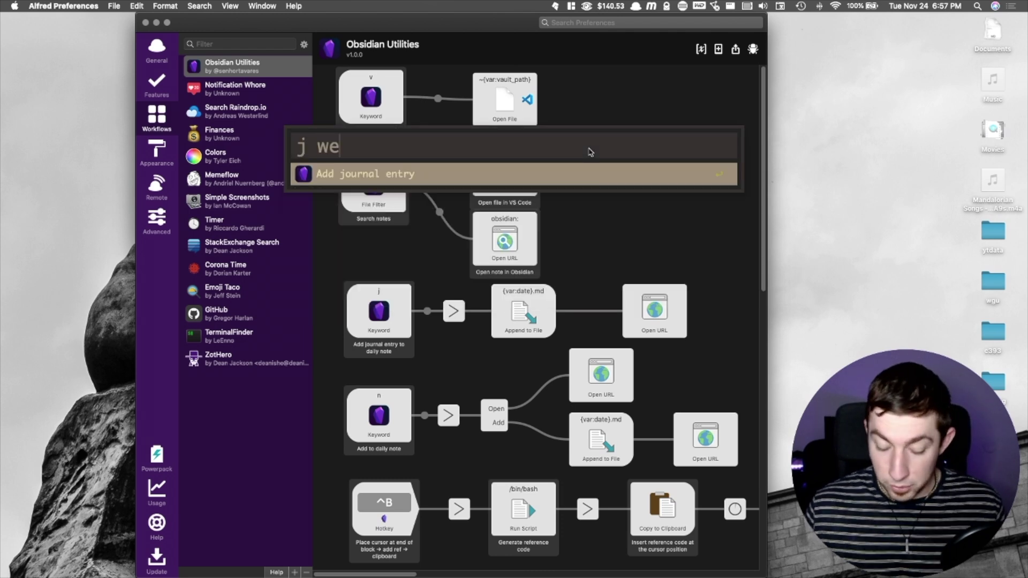
text( are not looking at the note)
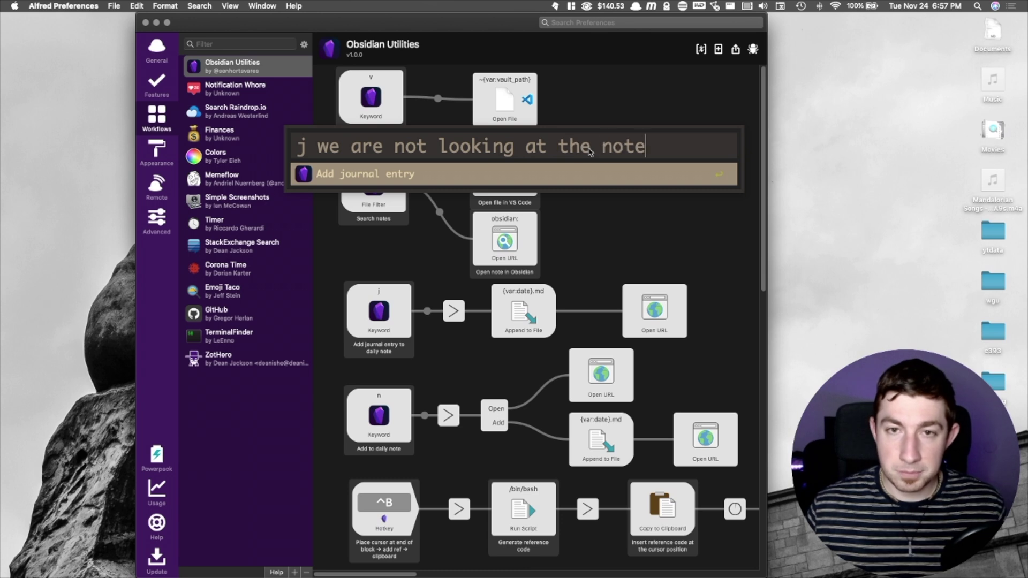
key(Return)
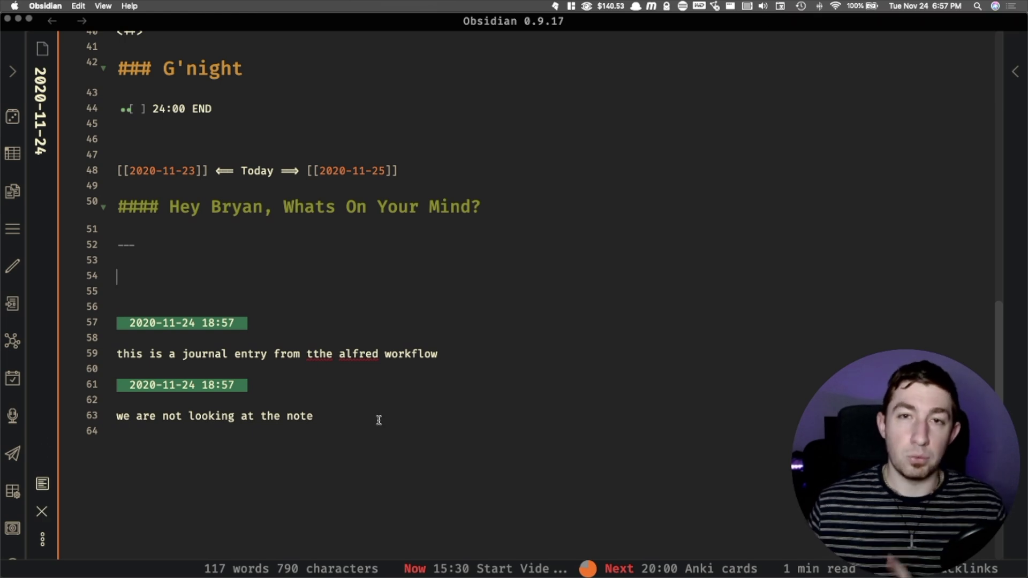
- Show the daily note in preview mode and look at the two added journal entries
key(super+e)
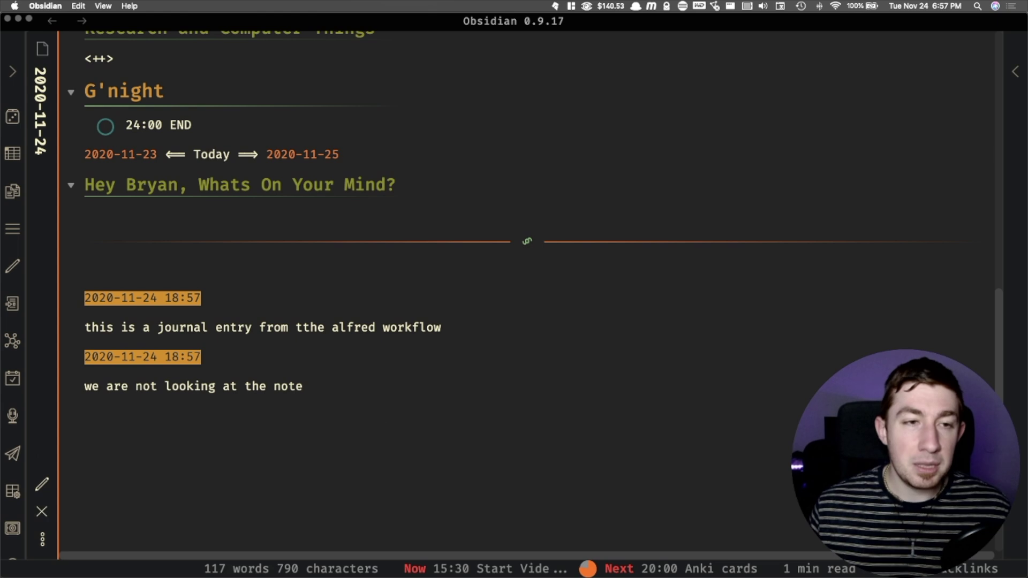
scroll(234, 406, down, 5)
scroll(234, 407, up, 4)
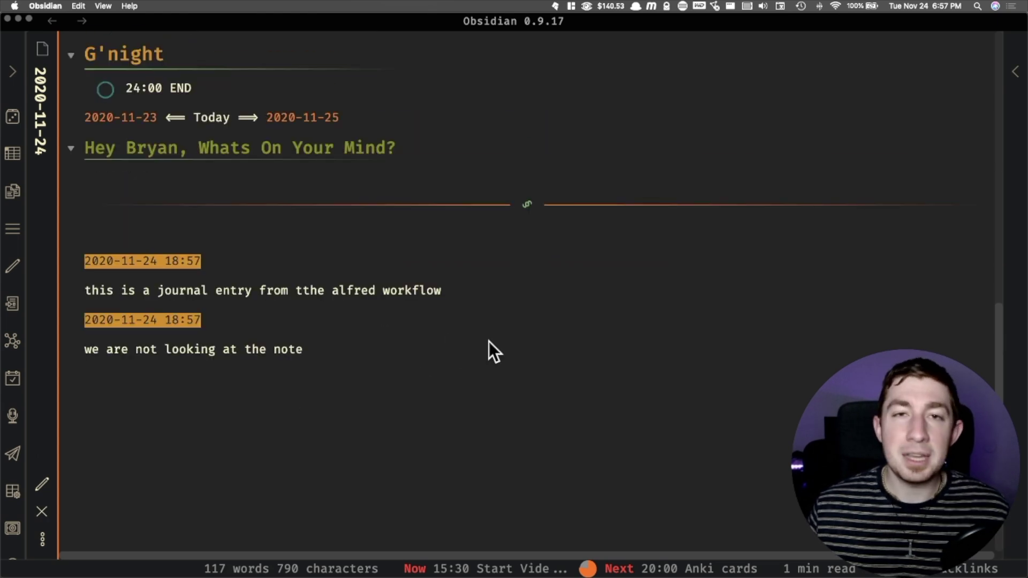
- Add the journal entry "a new note in preview" to the daily note with Alfred's j keyword while it is in preview mode
scroll(417, 379, down, 5)
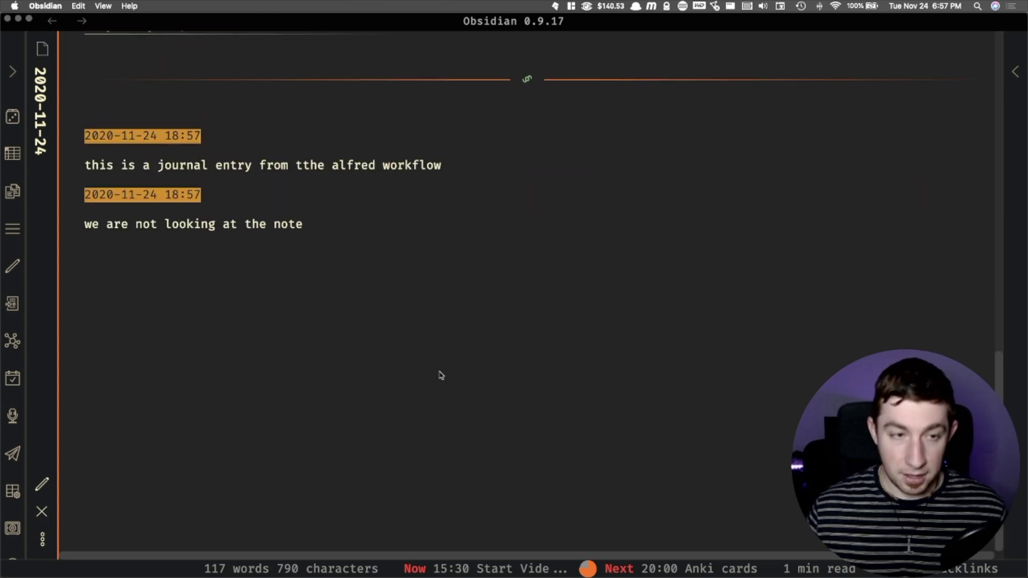
key(alt+space)
text(j)
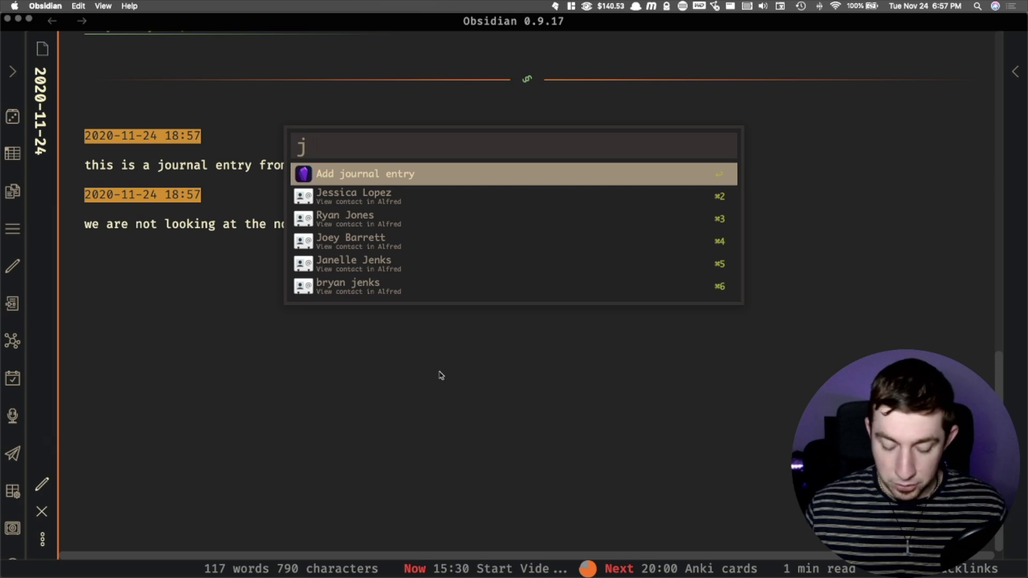
text( a new )
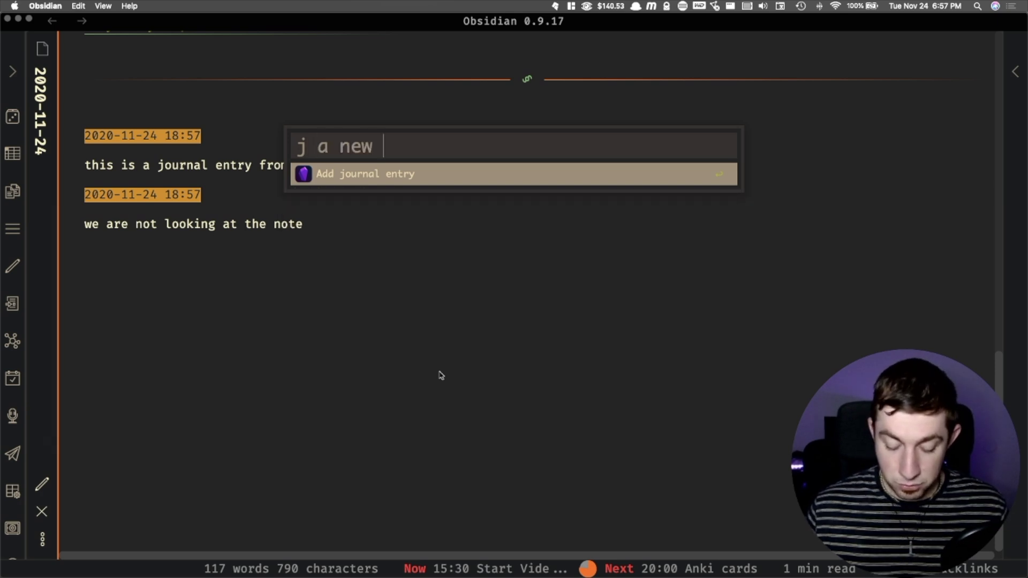
text(note in preview)
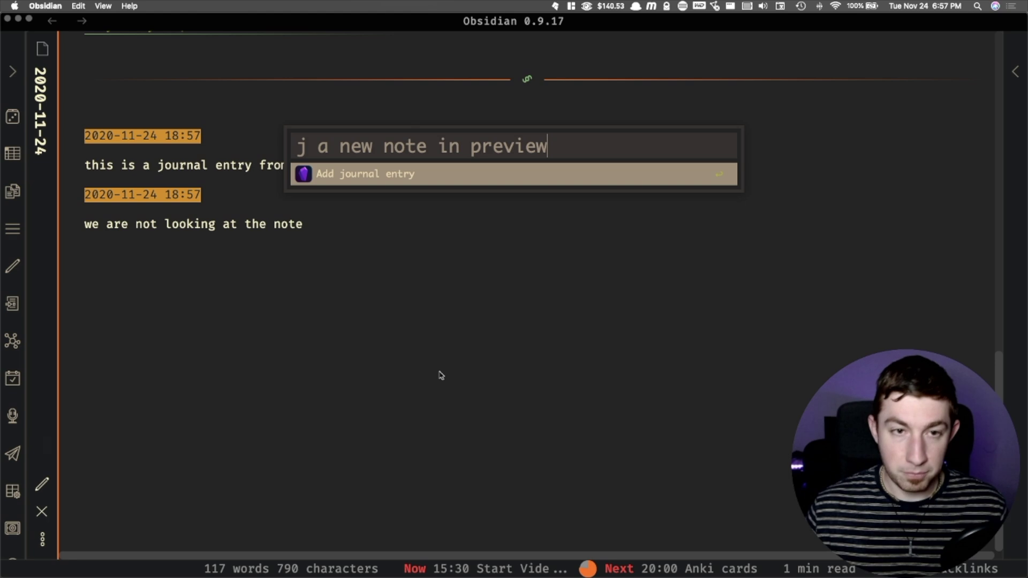
key(Return)
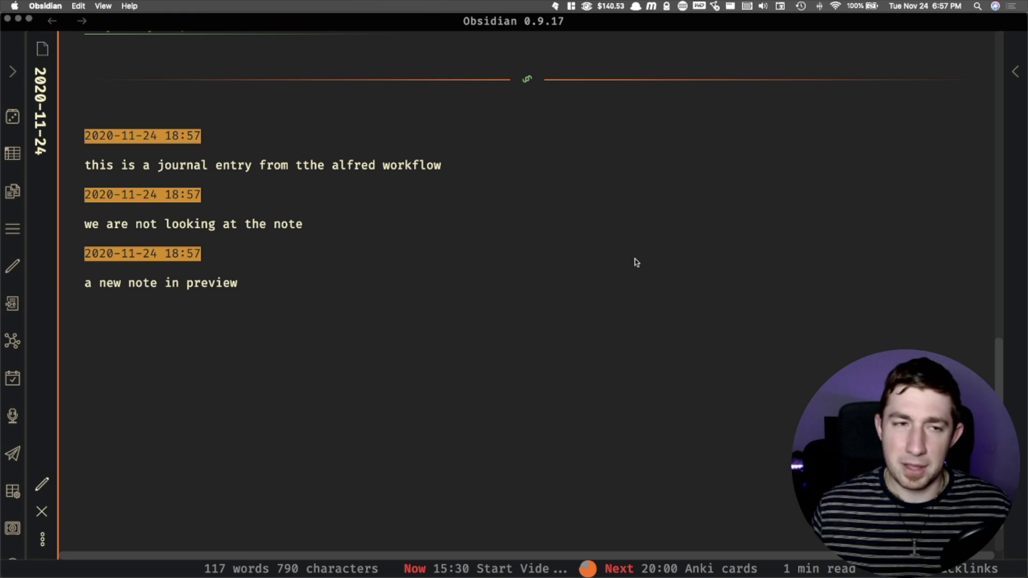
- Add the line "this is an addition i almost forgot" to the daily note with Alfred's n keyword
key(alt+space)
text(n)
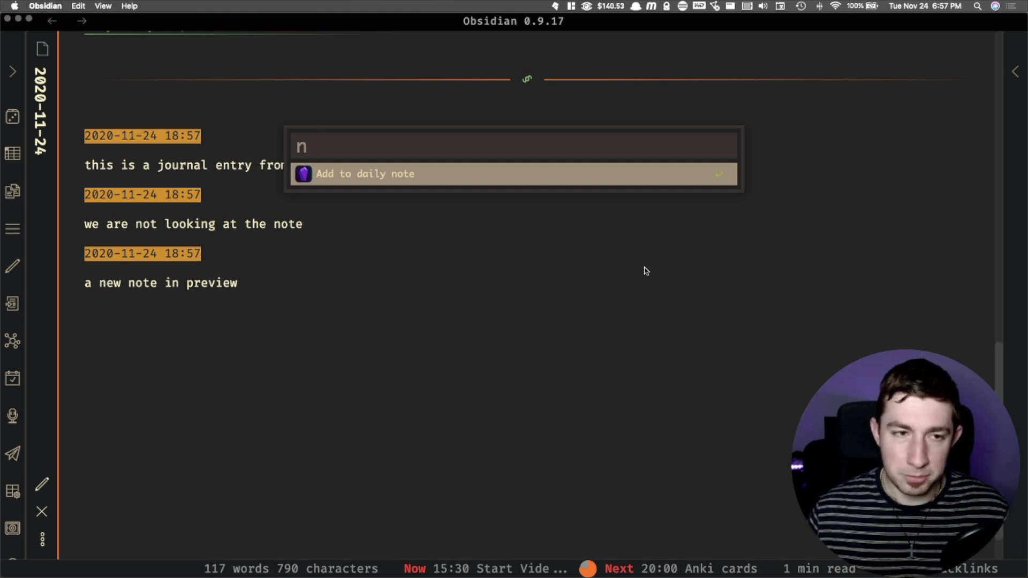
text(this is an )
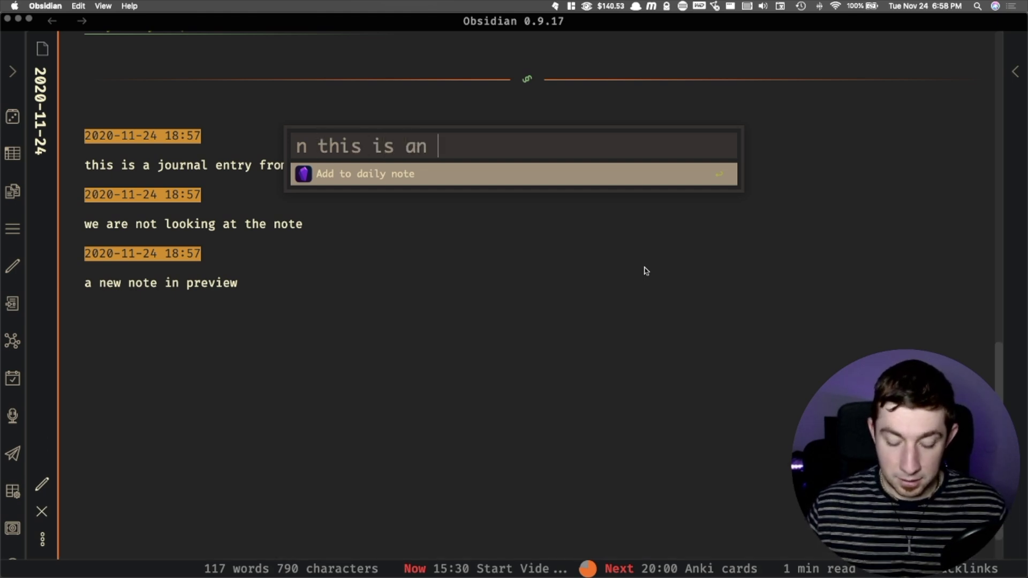
text(addition i almost forgot)
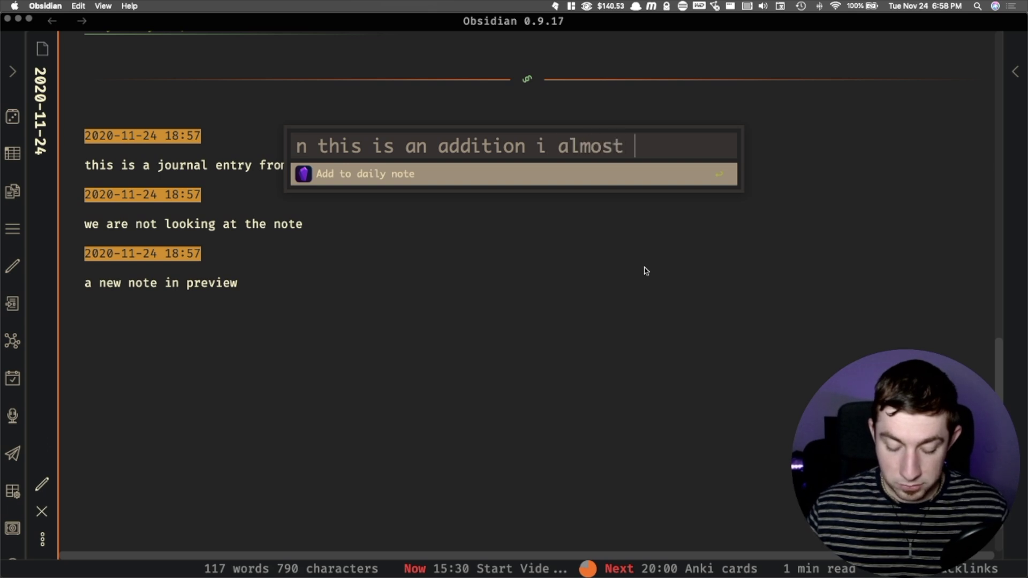
key(Return)
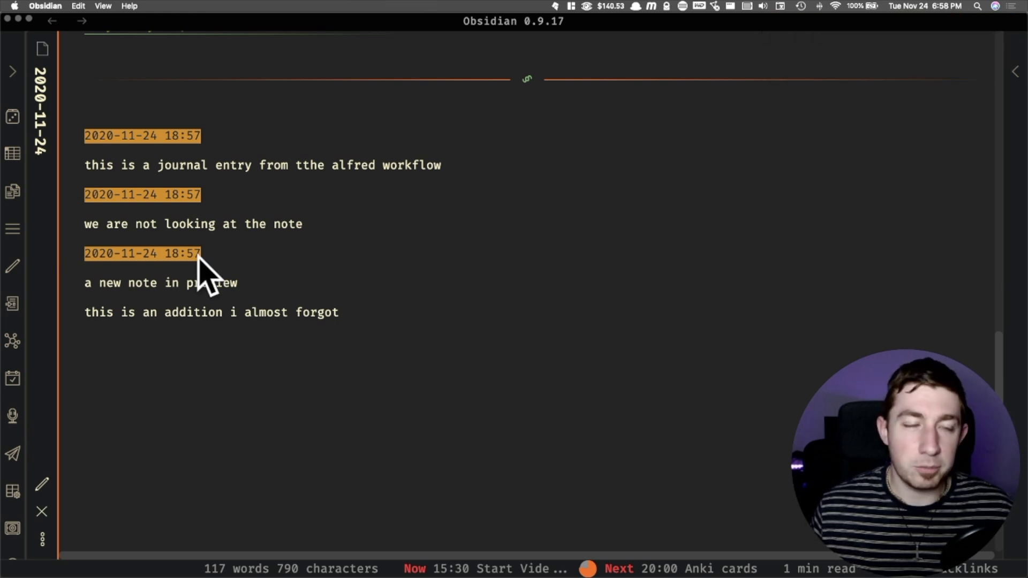
- Switch to Alfred Preferences and examine the date and time variables and the Append to File template of the j keyword, leaving both unchanged
key(ctrl+Up)
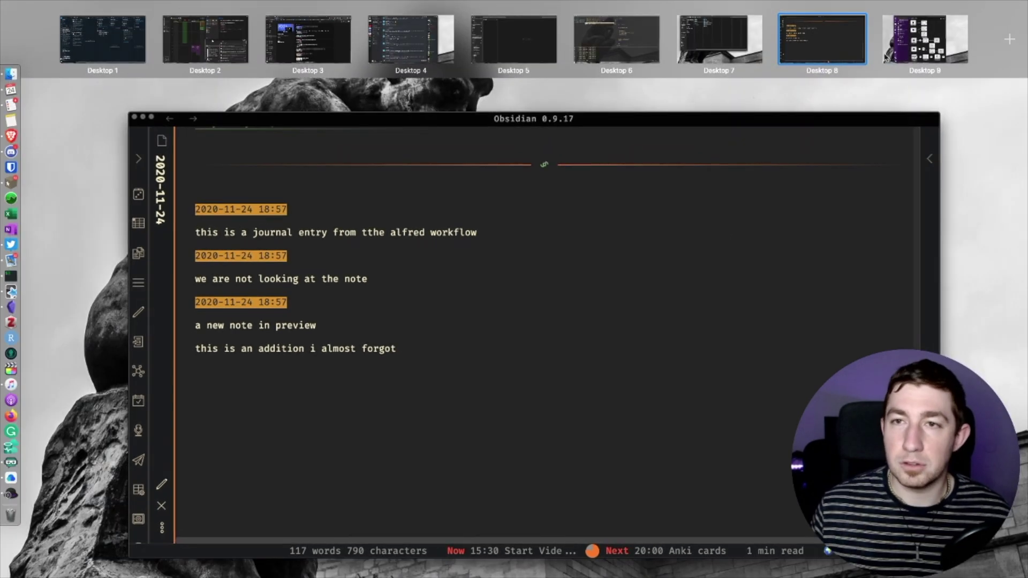
key(ctrl+Right)
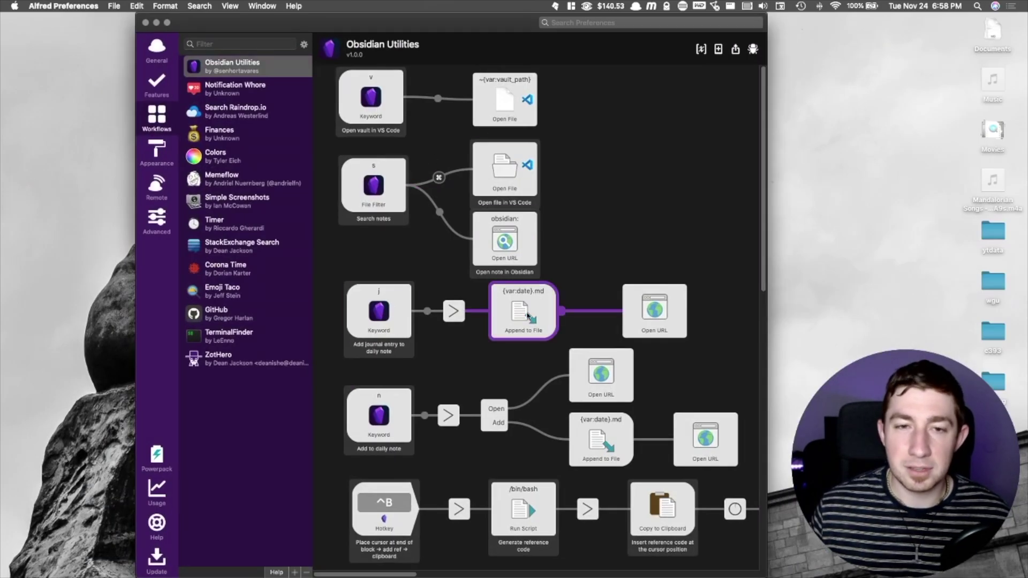
click(461, 312)
double_click(462, 313)
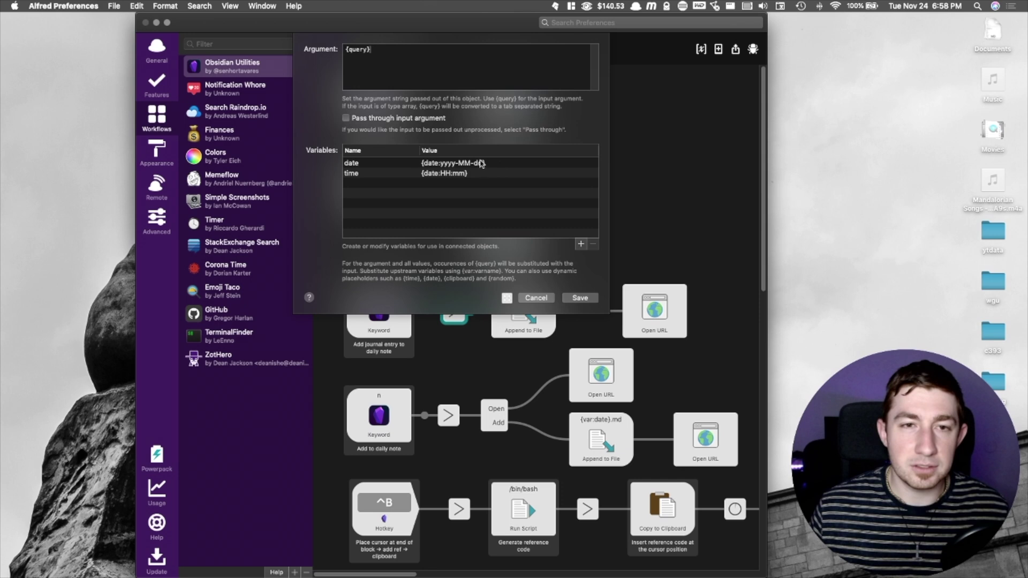
click(536, 297)
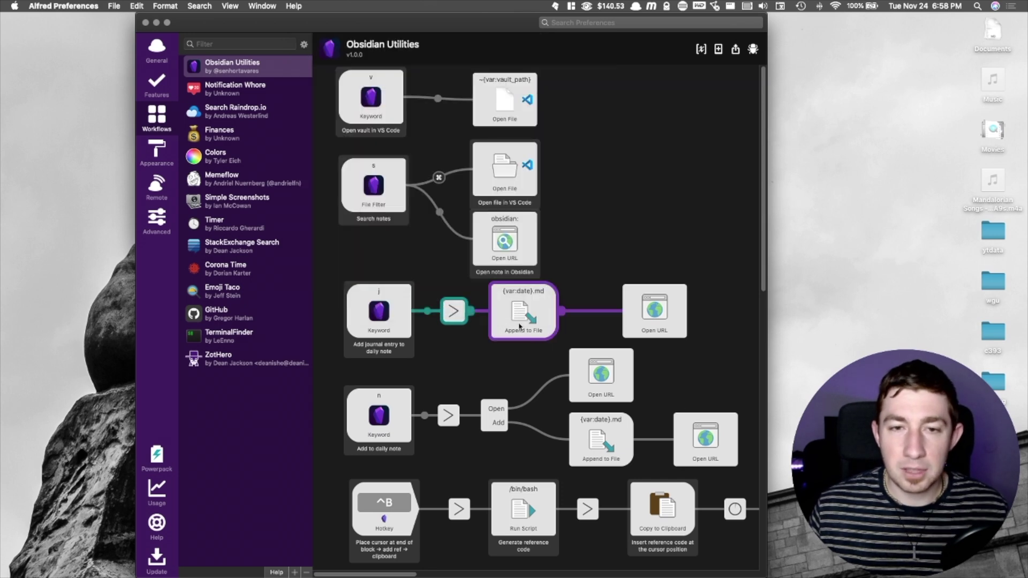
double_click(523, 319)
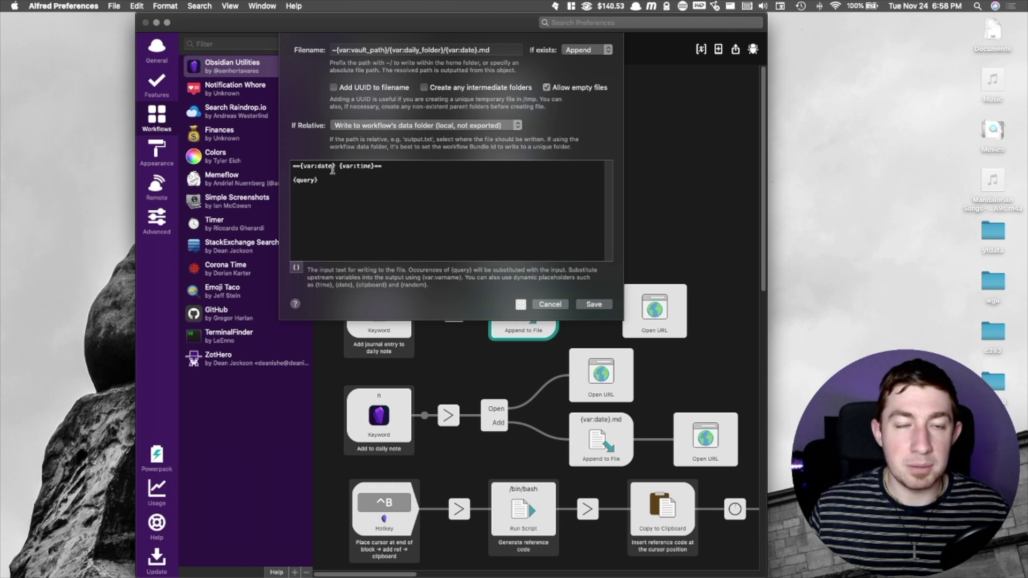
key(Escape)
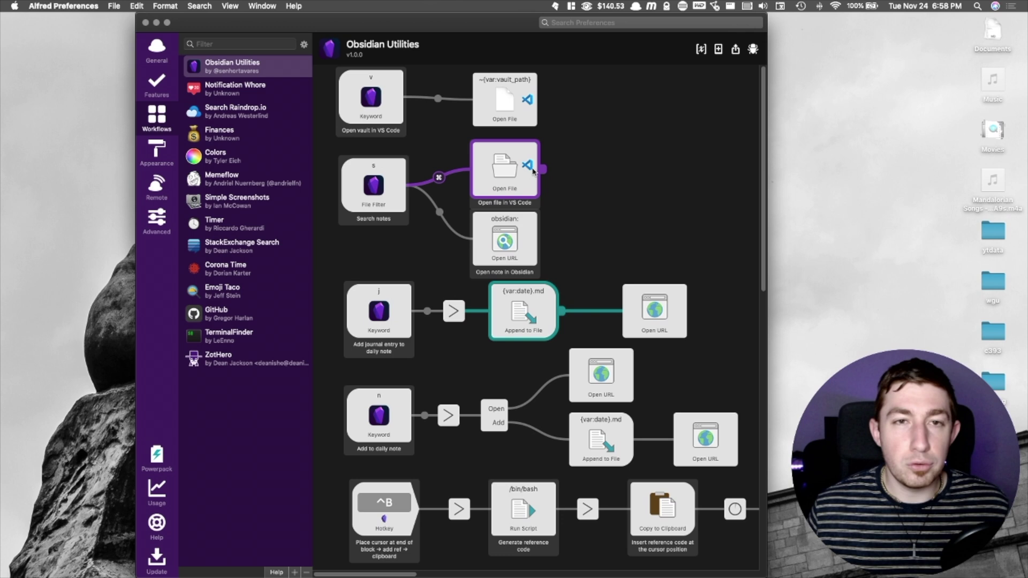
- Return to the daily note in Obsidian and add a long journal entry of random filler text with Alfred's j keyword
key(ctrl+Up)
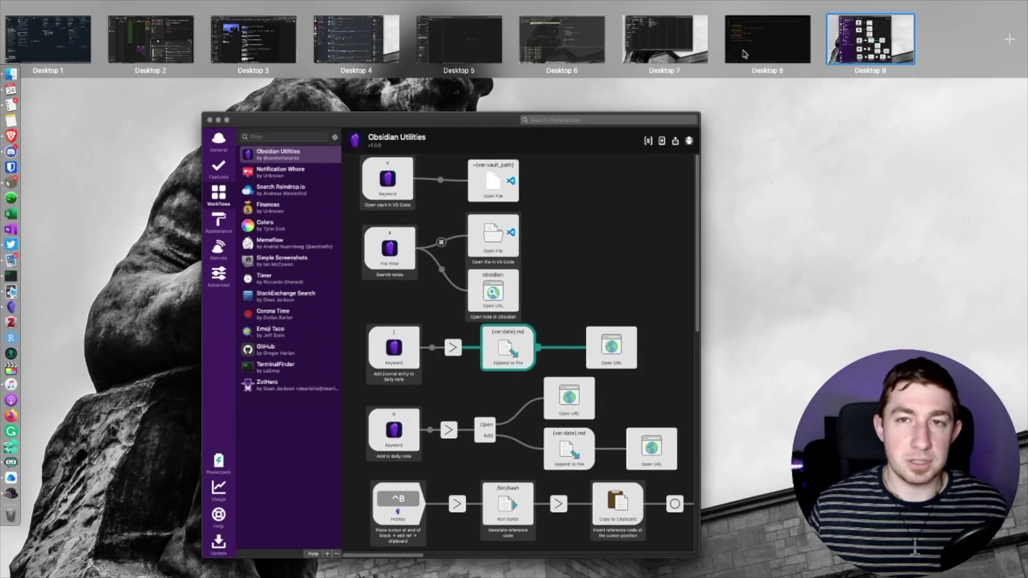
click(767, 39)
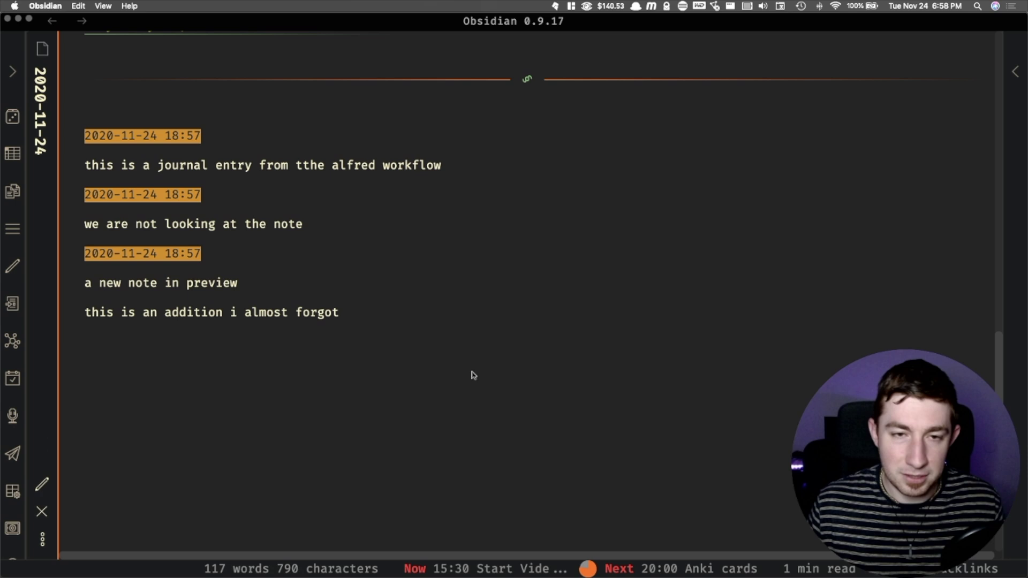
key(alt+space)
text(j)
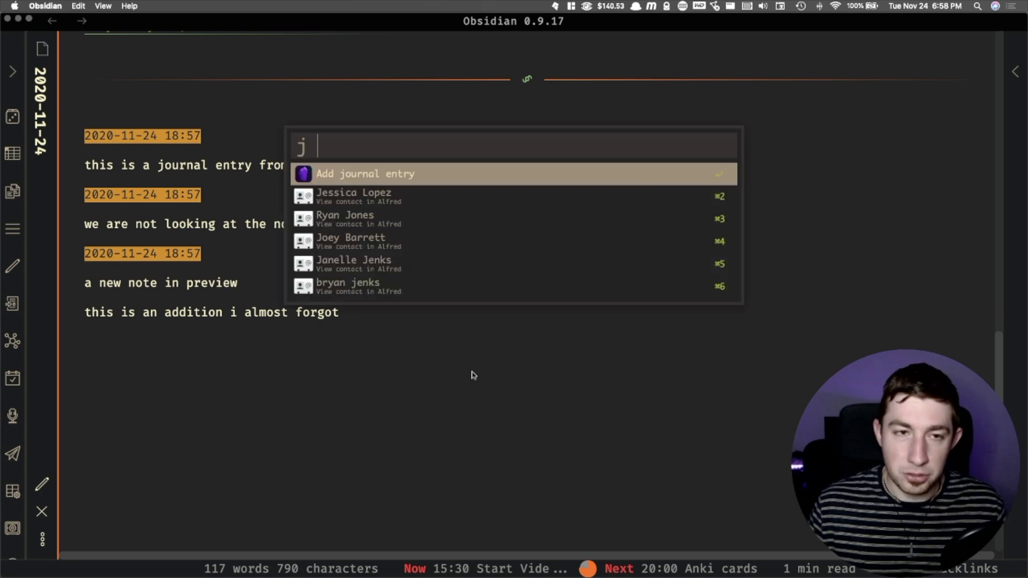
text( hjhskdfjhgksdfjghskdfjlgh)
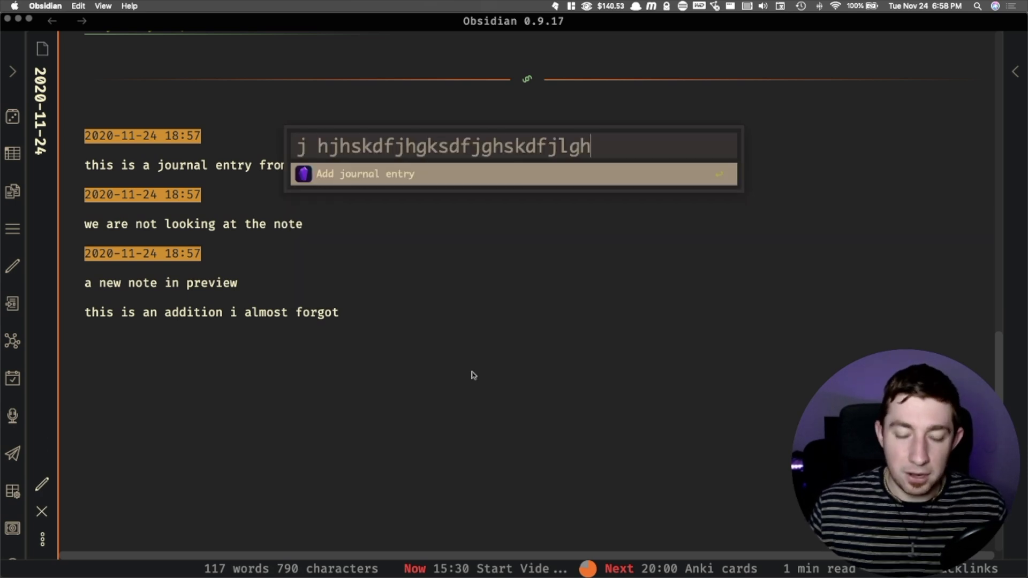
text( jjergisos)
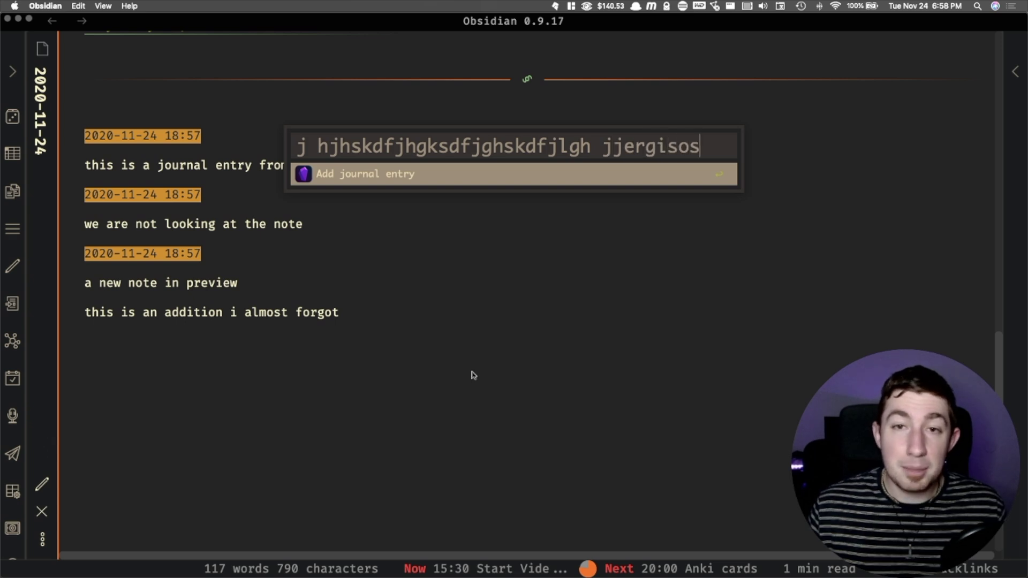
text(djjfsdjfglkdjfglksjdfglsjkdfglskdfjglsdfjkg)
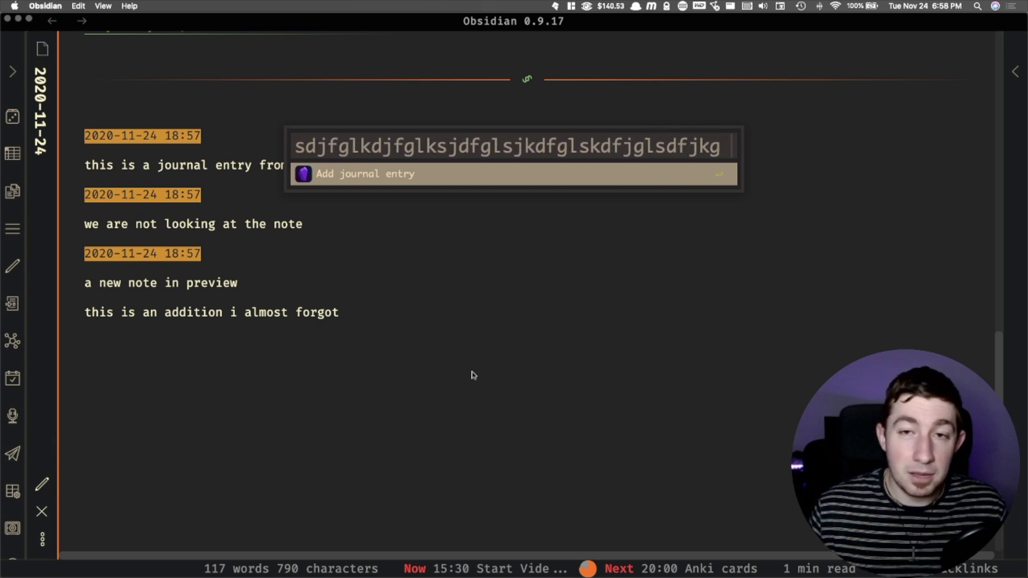
text( fgjdlsfgj dskfjg lsdfjg lsdfjg lsdfjkg lsdfkgj lsdfgj l)
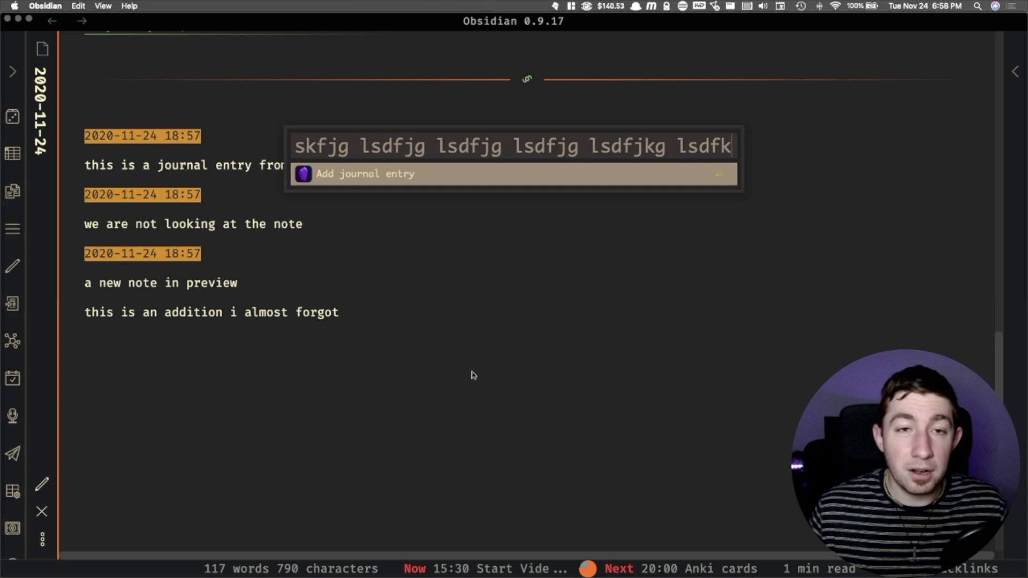
text(sdkfj glsdfjglskdfjglskdfjglsdfkjglsdk)
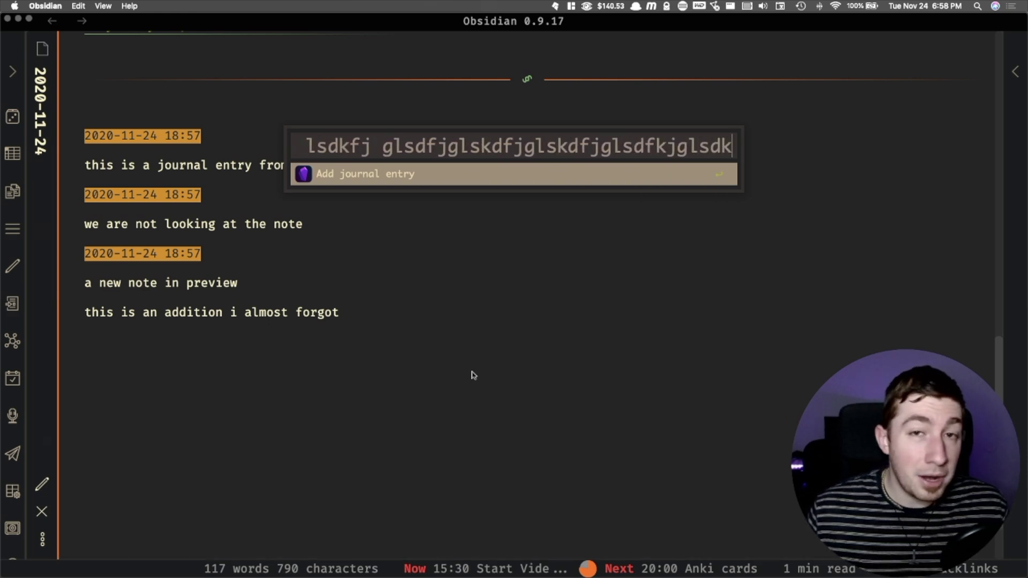
text(fjglsdkfjgsldkfjg. kfgj lsdfkjg lsdkfj)
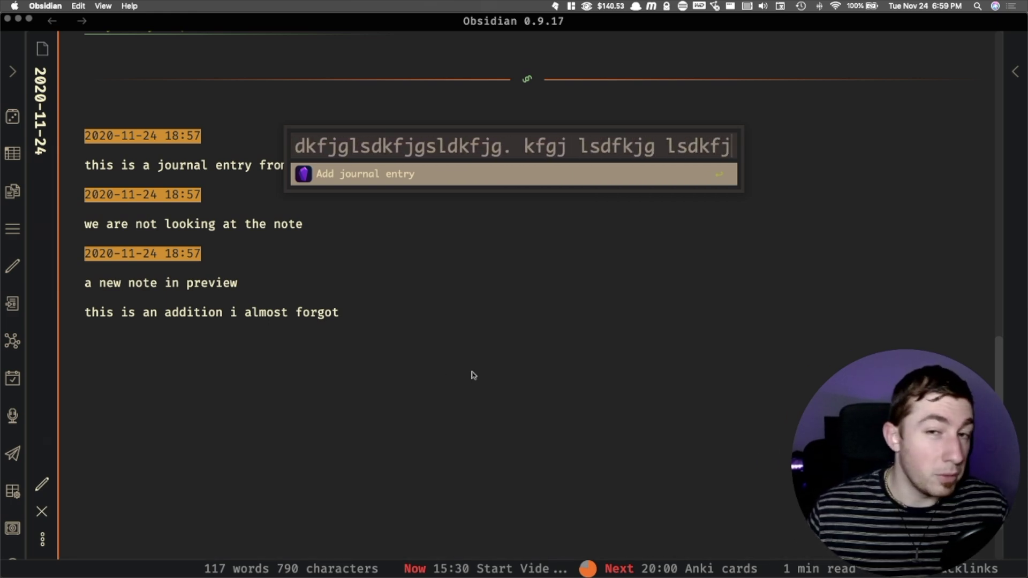
text(g lsdfjglskdfjglsdfkgj)
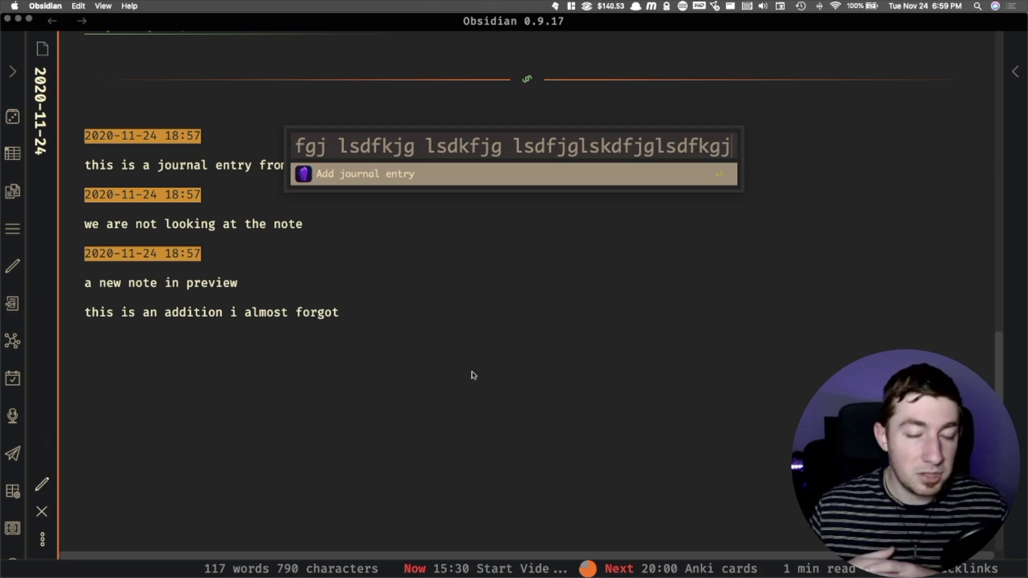
key(Return)
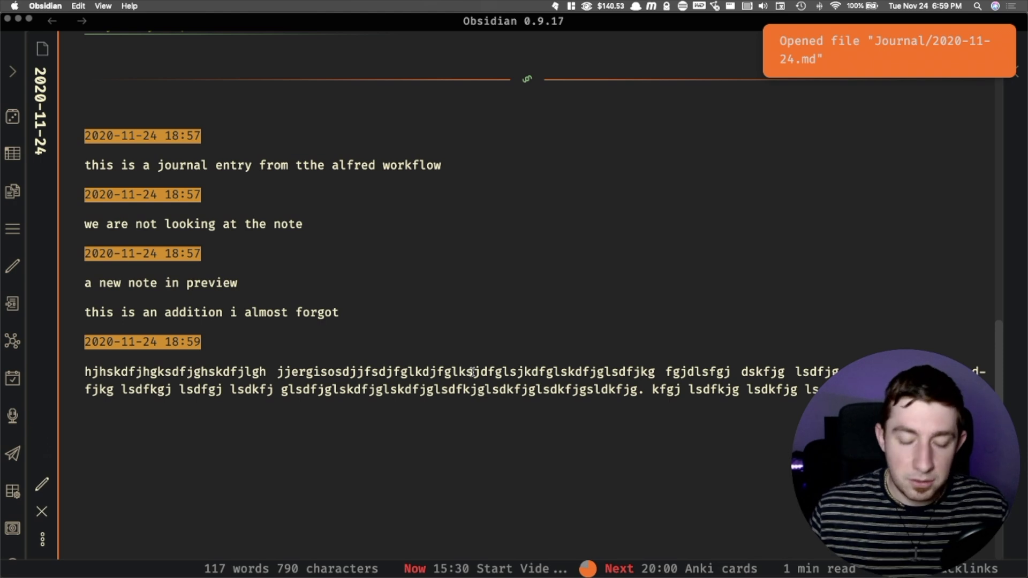
- Add the filler line "kdfjghslkdfjghsd sdjgh skdjfgh sdjkf gskdfjghs" to the daily note with Alfred's n keyword
key(alt+space)
text(n kdfjghslkdfj)
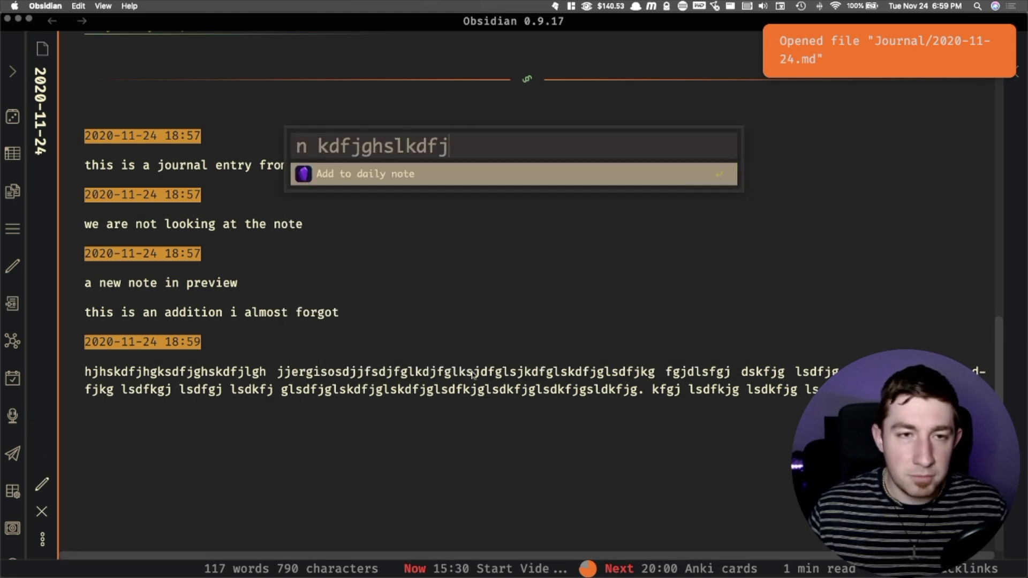
text(ghsd sdjgh skdjfgh sdjkf gskdfjghs)
key(Return)
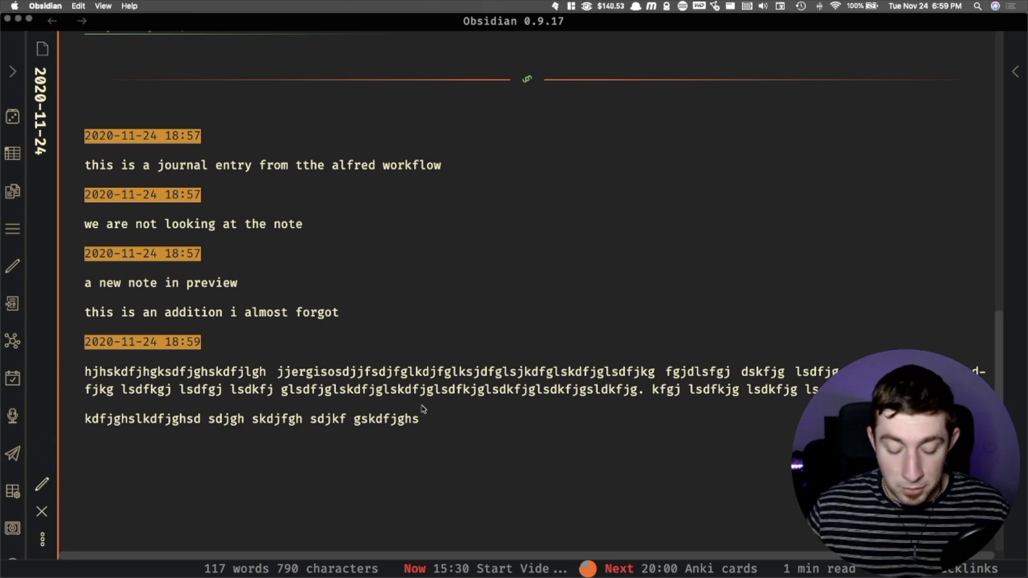
- Search the Obsidian notes for "obsidian" with Alfred's s keyword and look through the list of matching files
key(alt+space)
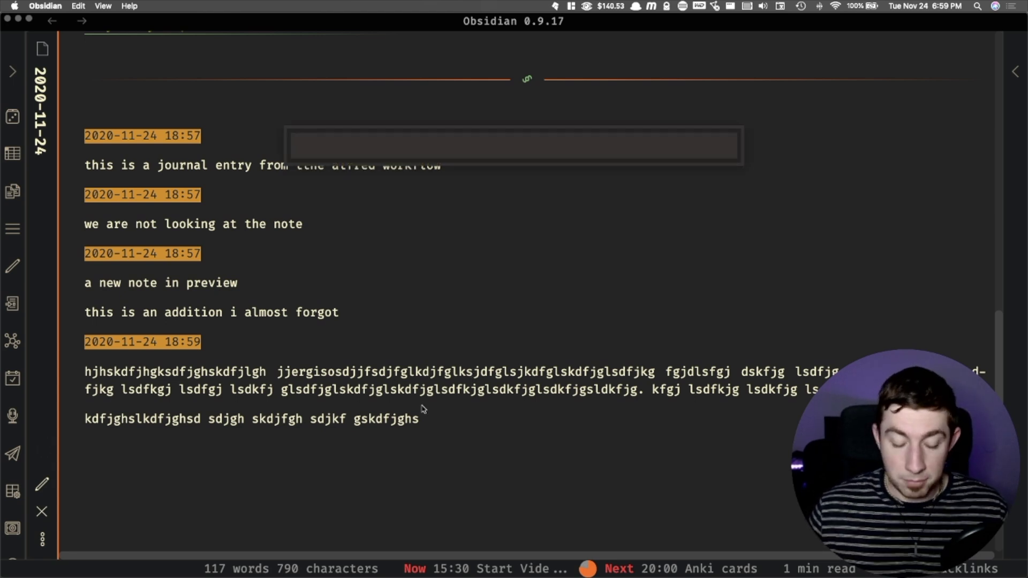
text(S)
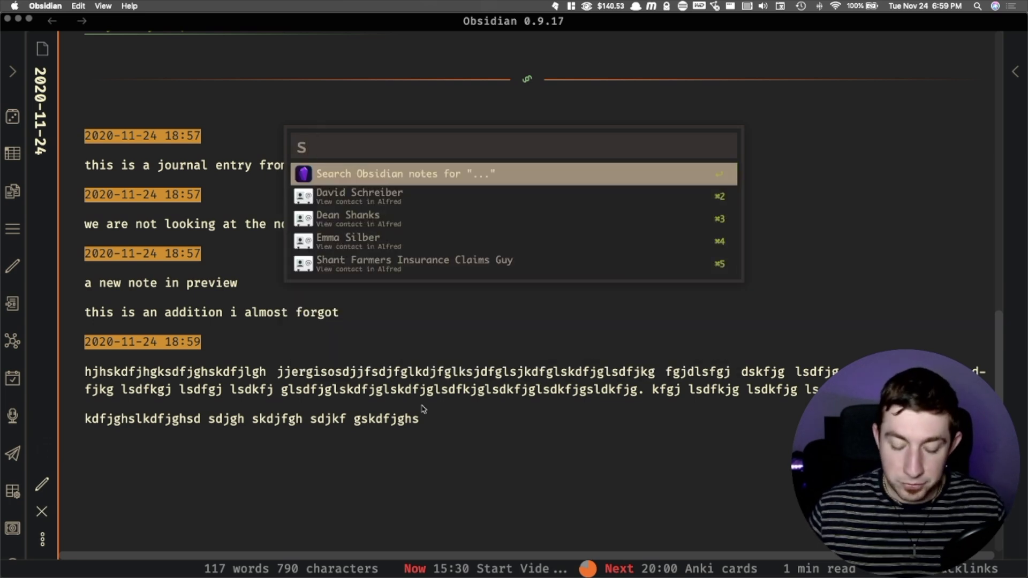
text( obsidian)
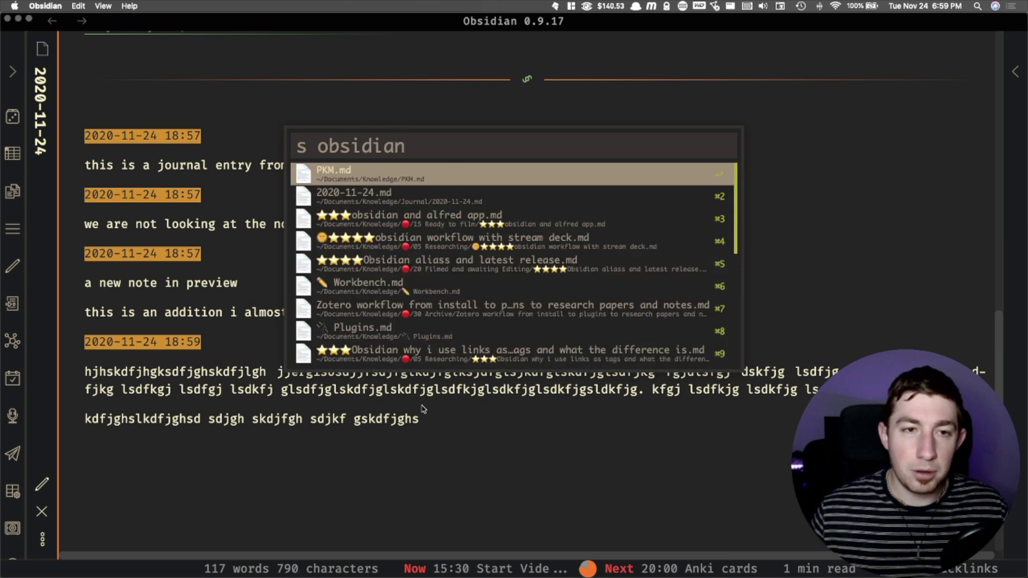
key(Down)
key(Down)
key(Down)
key(Down)
key(Down)
key(Down)
key(Down)
key(Down)
key(Down)
key(Down)
key(Down)
key(Down)
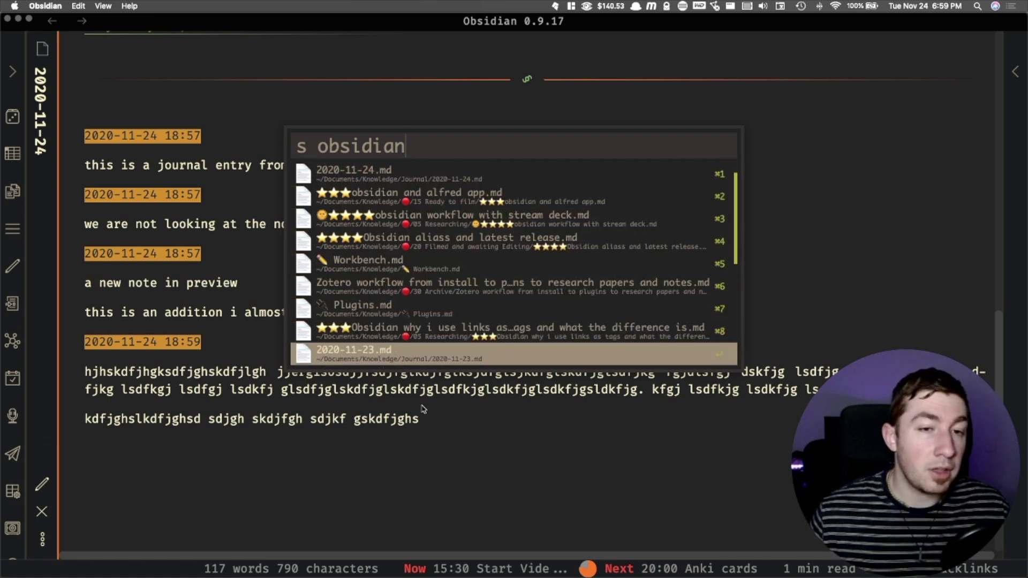
key(Down)
key(Down)
key(Down)
key(Down)
key(Down)
key(Down)
key(Up)
key(Up)
key(Up)
key(Up)
key(Up)
key(Up)
key(Down)
key(Down)
key(Down)
key(Down)
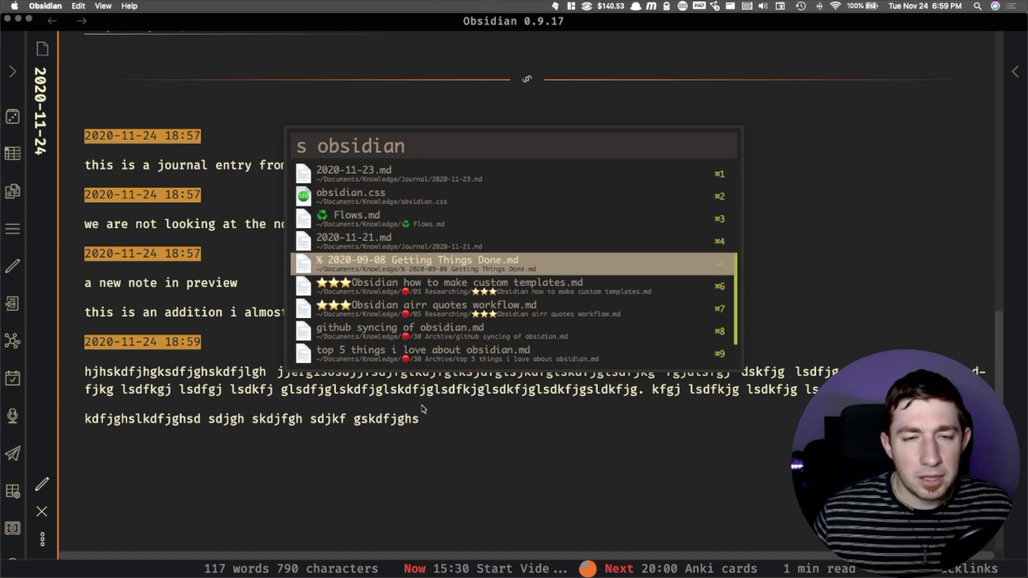
key(Down)
key(Down)
key(Down)
key(Down)
key(Down)
key(Up)
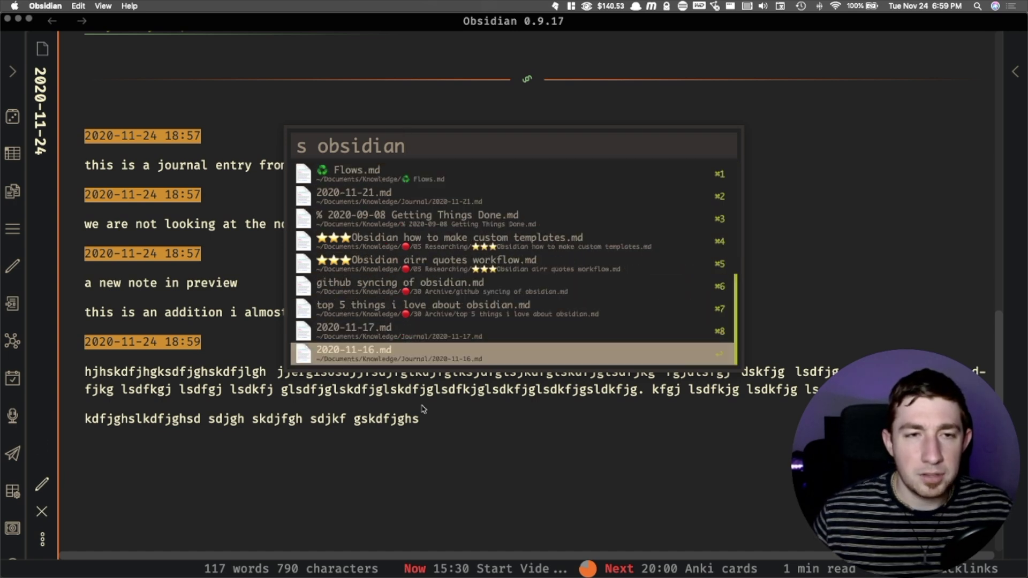
key(Down)
key(Down)
key(Down)
key(Up)
key(Up)
key(Up)
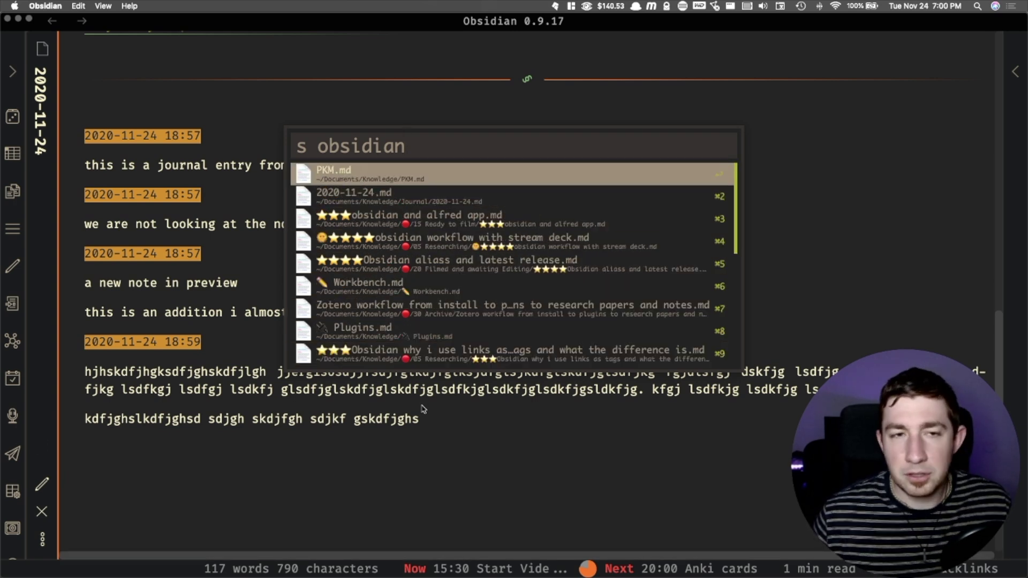
- Look through the first matching files of the "obsidian" note search and close the search without opening one
key(Down)
key(Down)
key(Down)
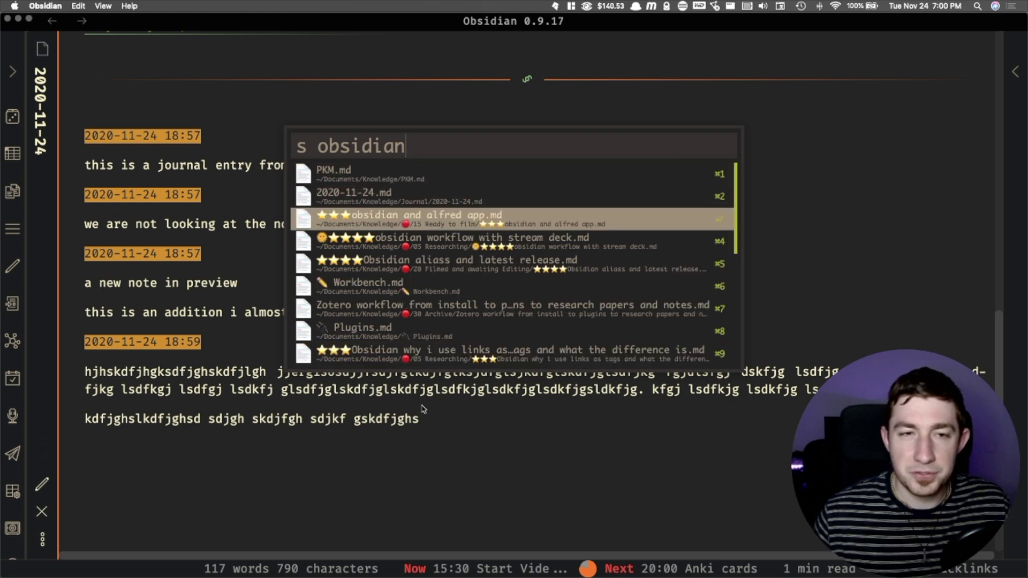
key(Up)
key(Up)
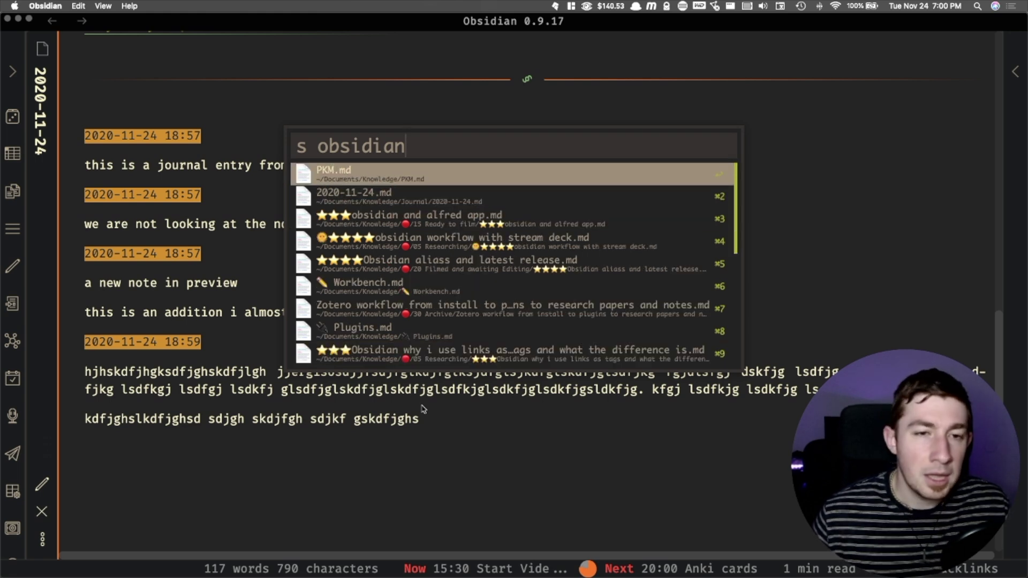
key(Escape)
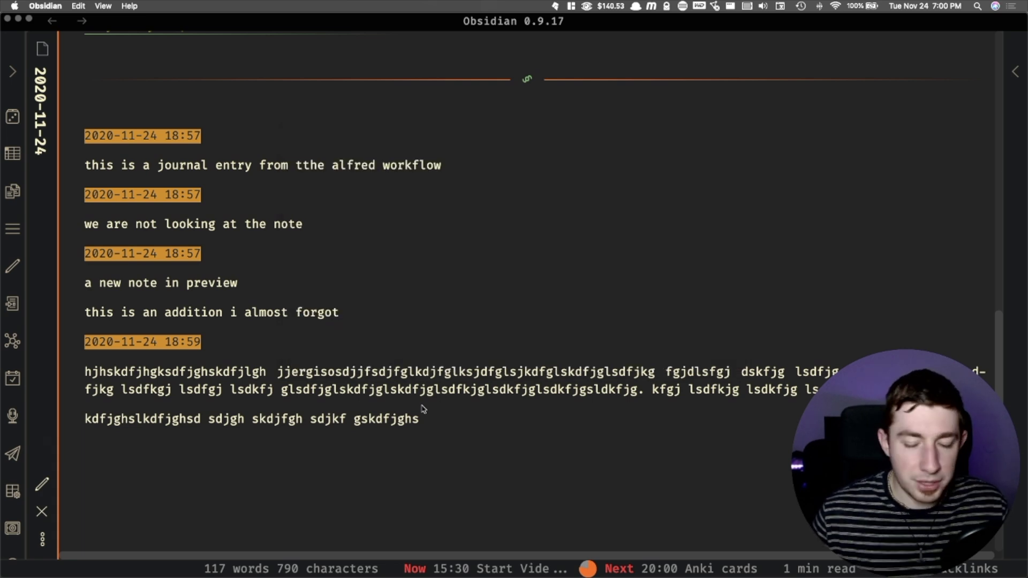
- Switch to the YouTube Watch later page in Brave and search the Obsidian notes for "zettelkasten" with Alfred's s keyword
key(ctrl+Up)
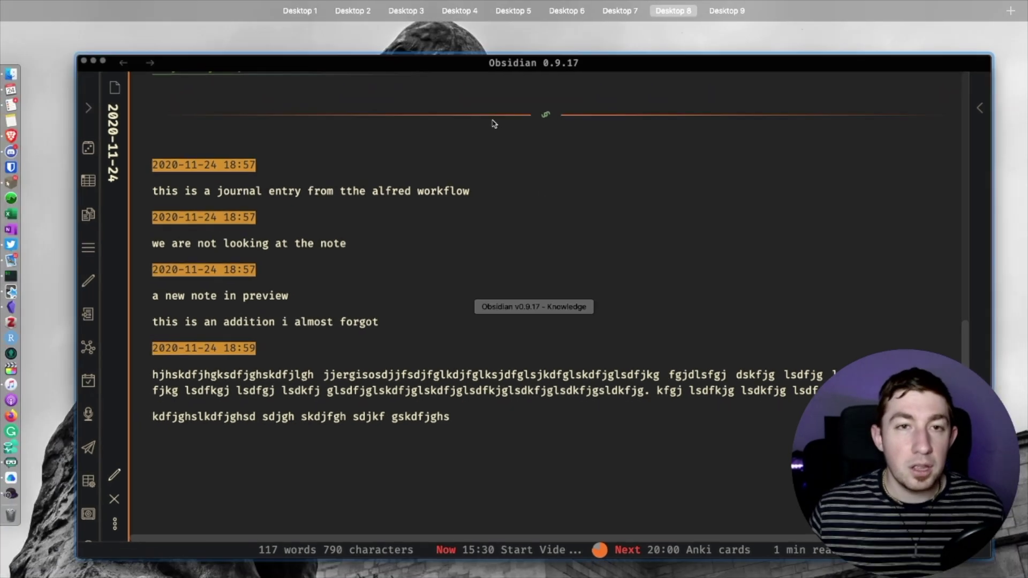
click(403, 52)
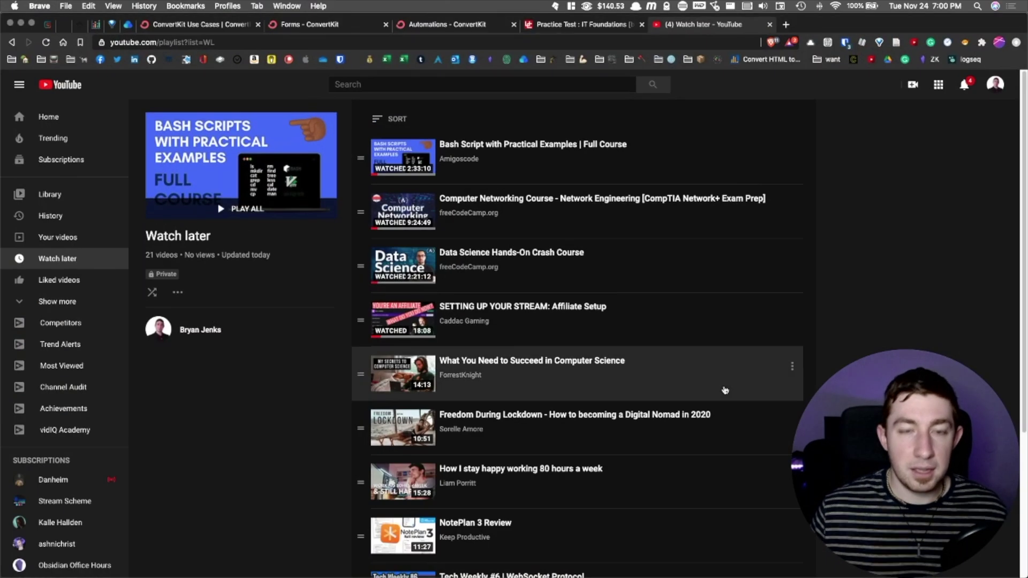
key(alt+space)
text(S)
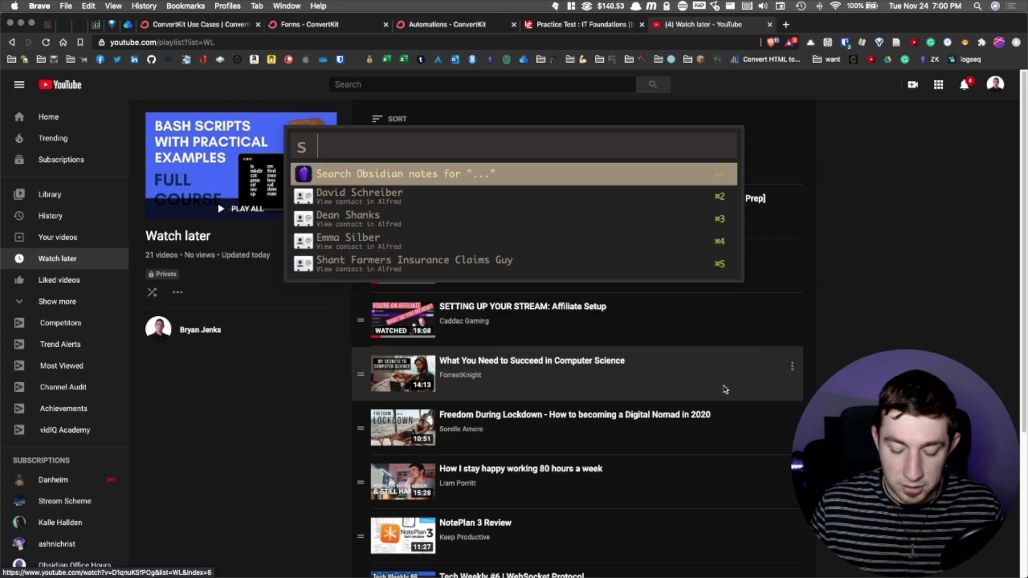
text( o)
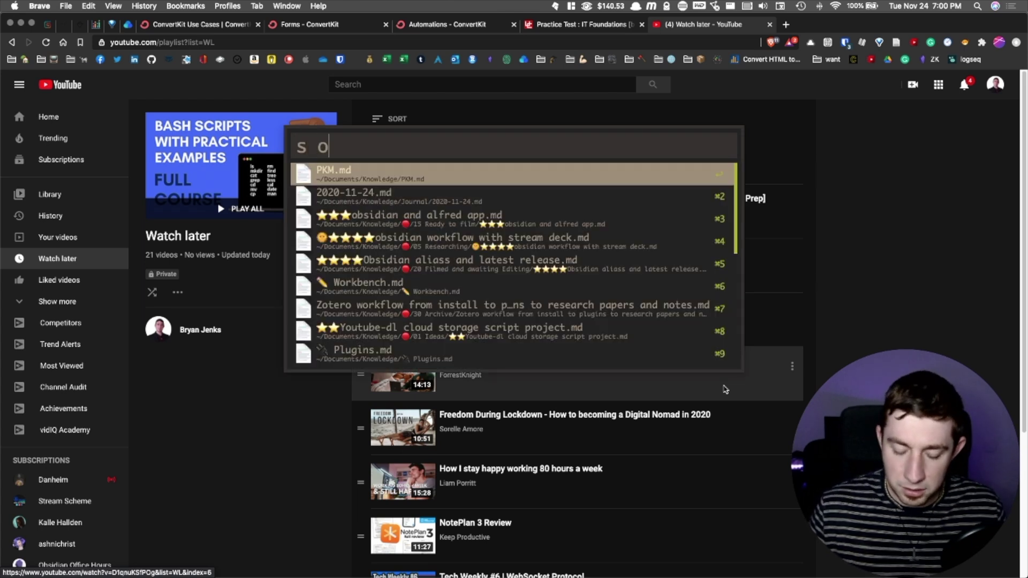
key(BackSpace)
text(zettelkasten)
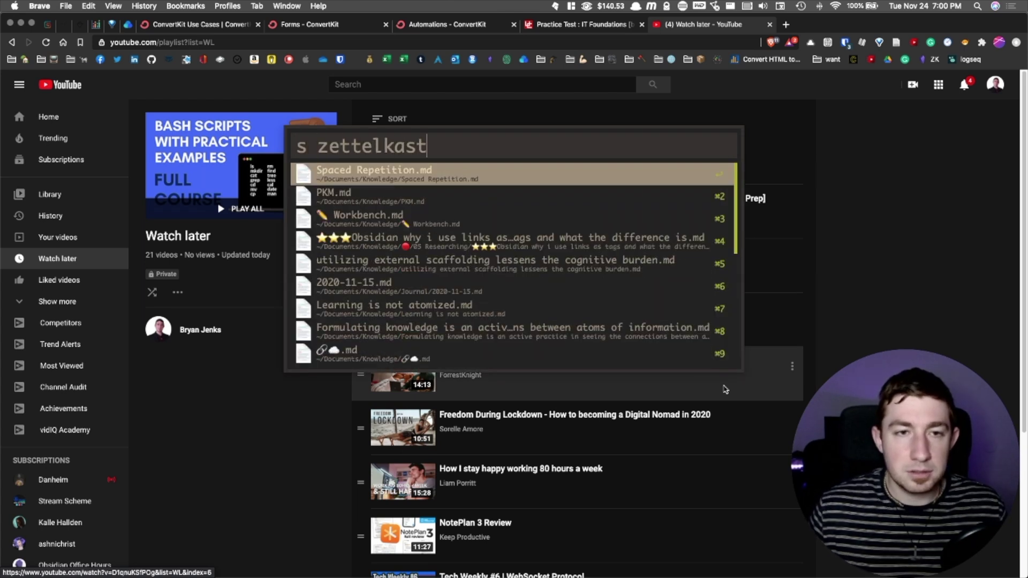
- Browse the first few matching notes and open Spaced Repetition.md in Obsidian from the Alfred results
key(Down)
key(Up)
key(Down)
key(Down)
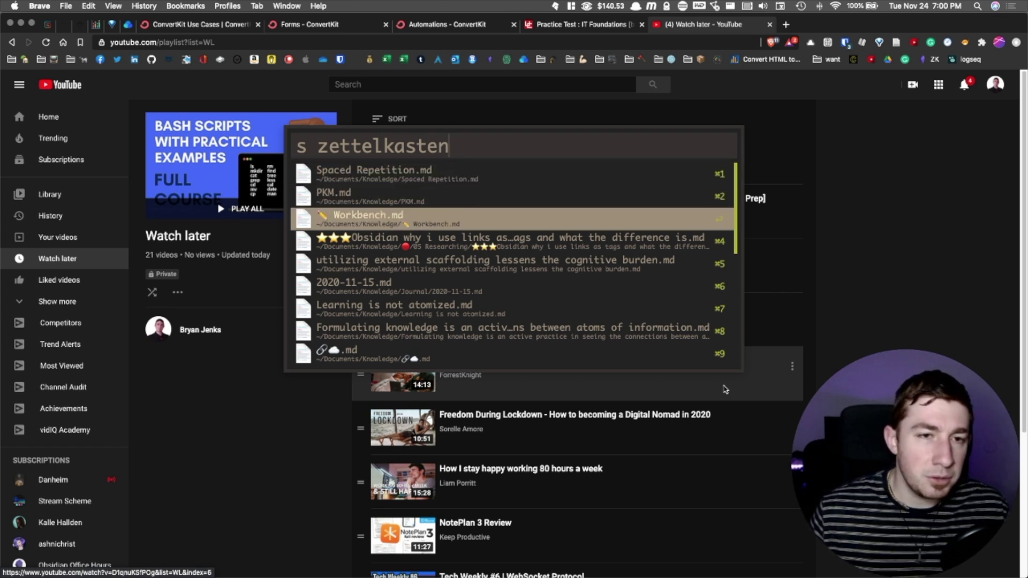
key(Up)
key(Up)
key(Return)
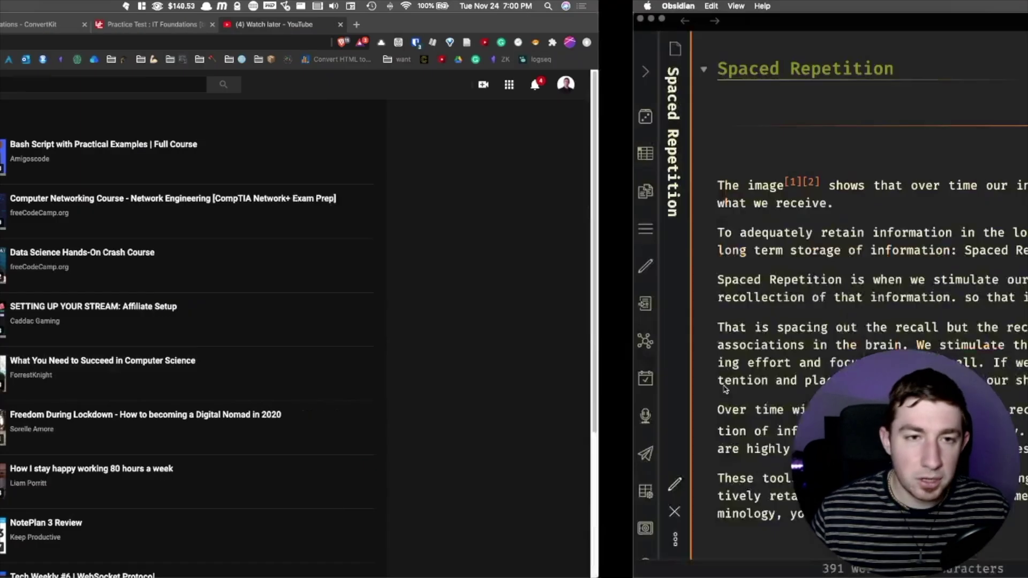
- Open the Zettelkasten note linked in the tags and add a generated block reference after [[Evergreen Notes]] in its source text
scroll(414, 535, down, 10)
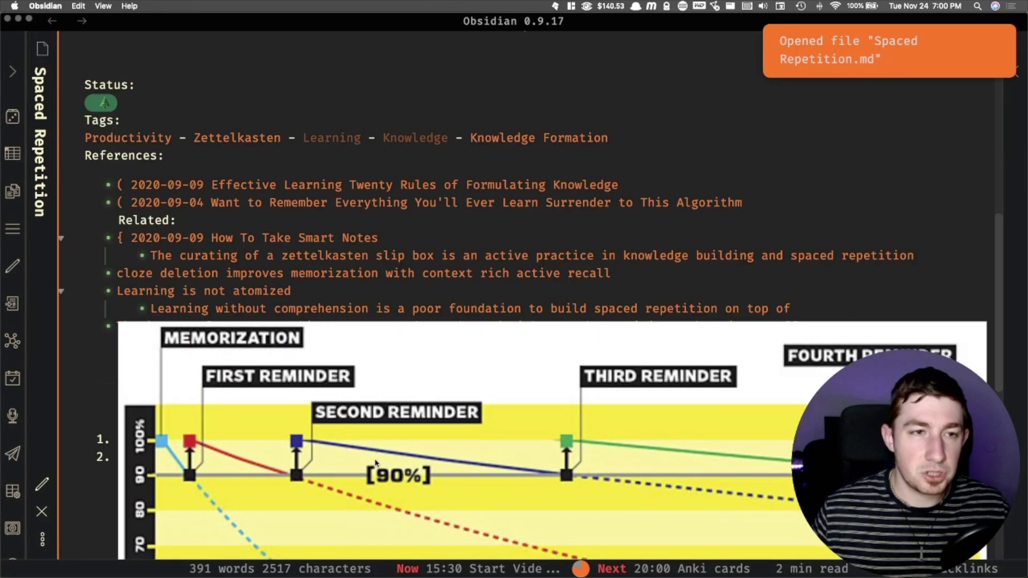
click(228, 144)
scroll(254, 238, down, 7)
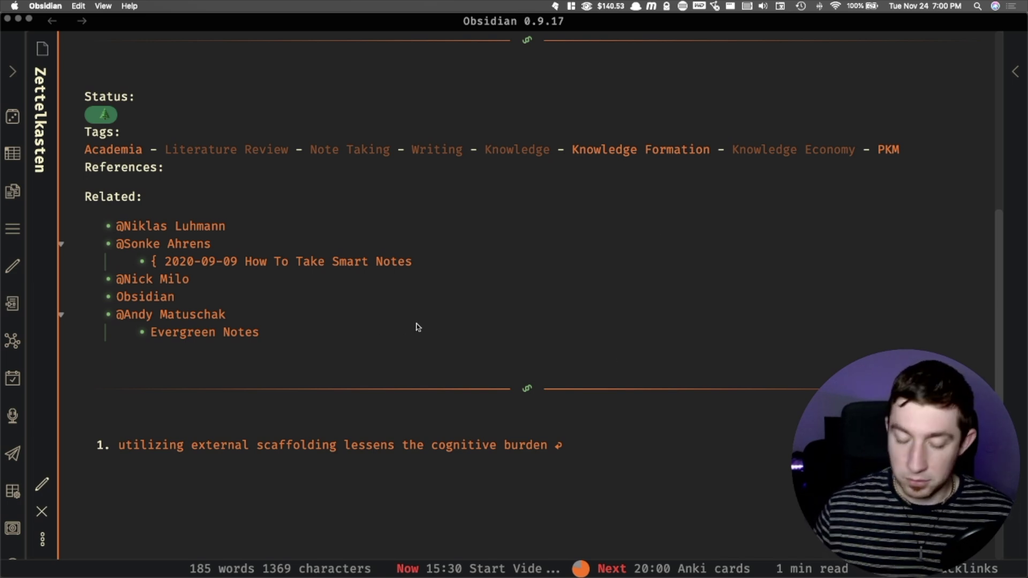
key(super+e)
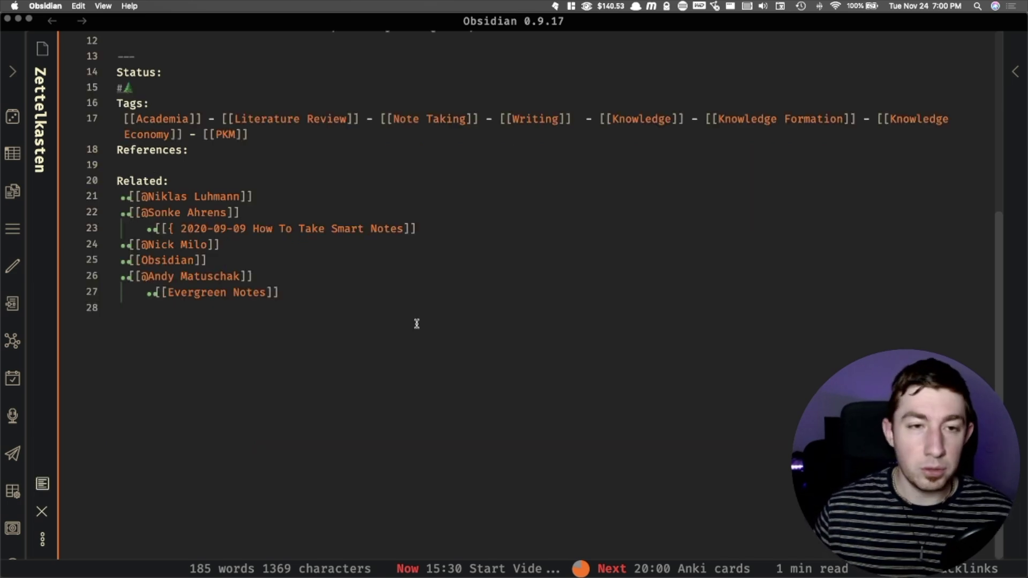
click(386, 294)
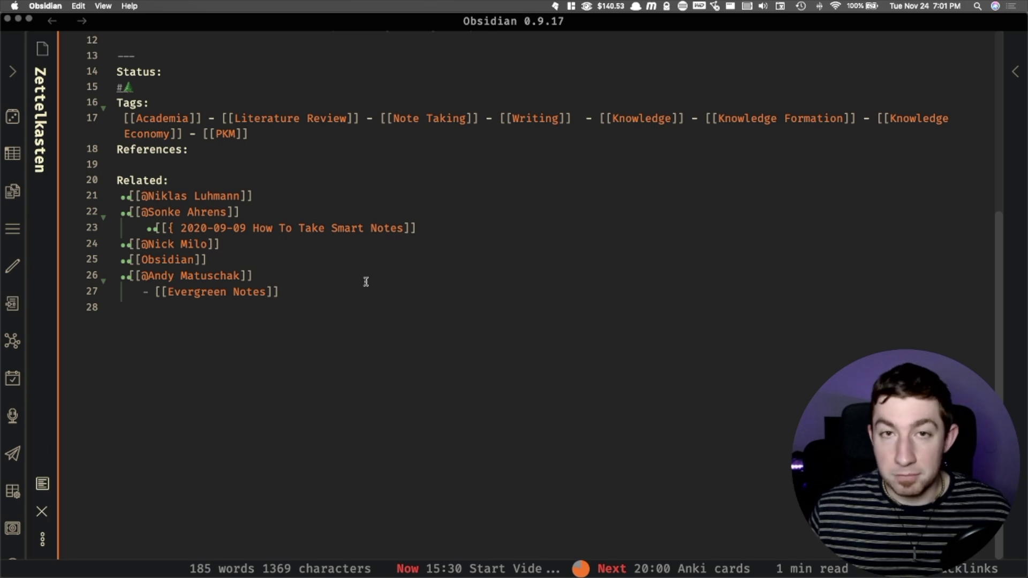
text(^f69295)
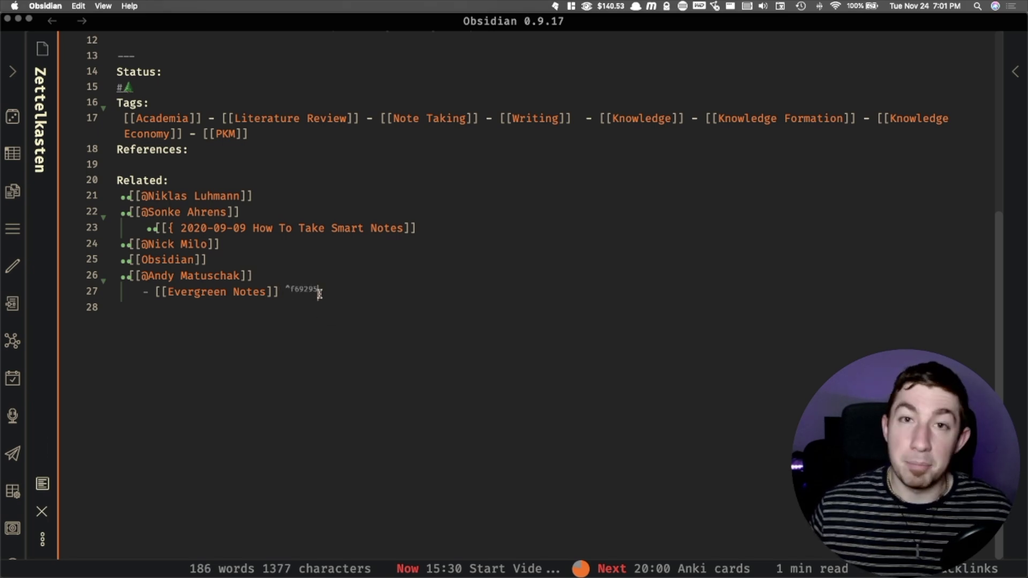
- Go back to the 2020-11-24 daily note and insert the block link [[Zettelkasten#^f69295]] on a new last line
key(super+alt+Left)
key(super+alt+Left)
key(super+alt+Left)
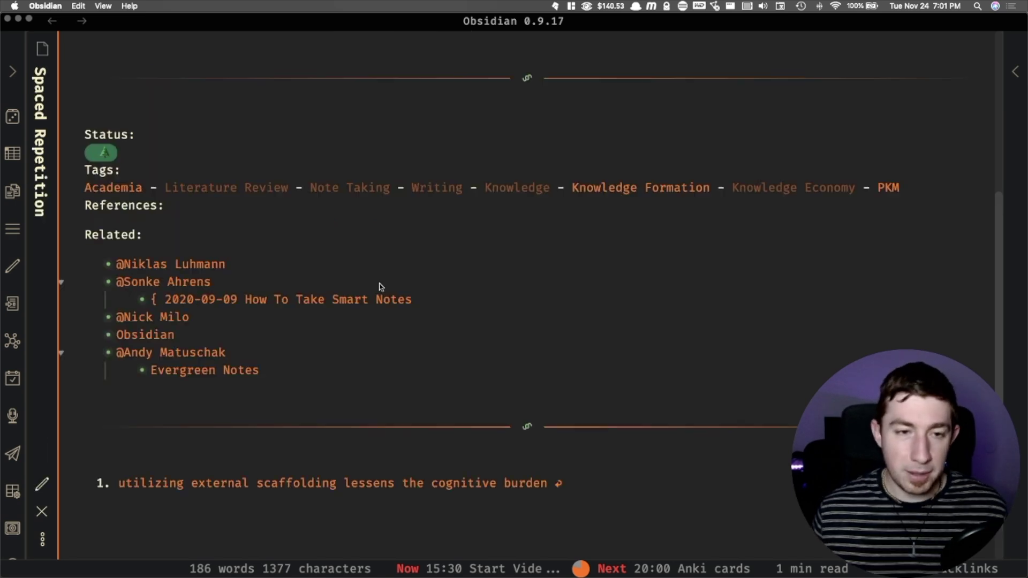
key(super+e)
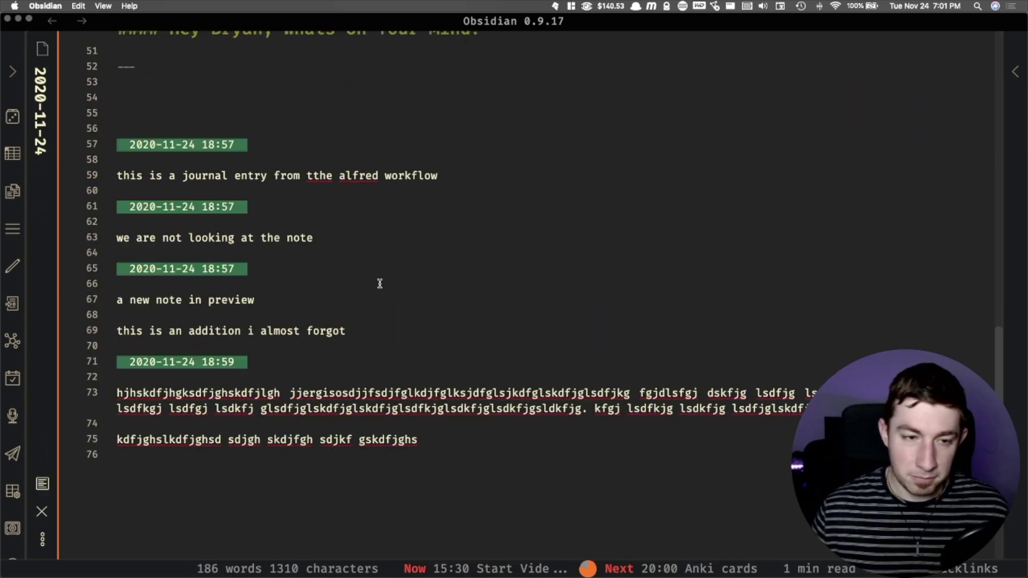
key(Return)
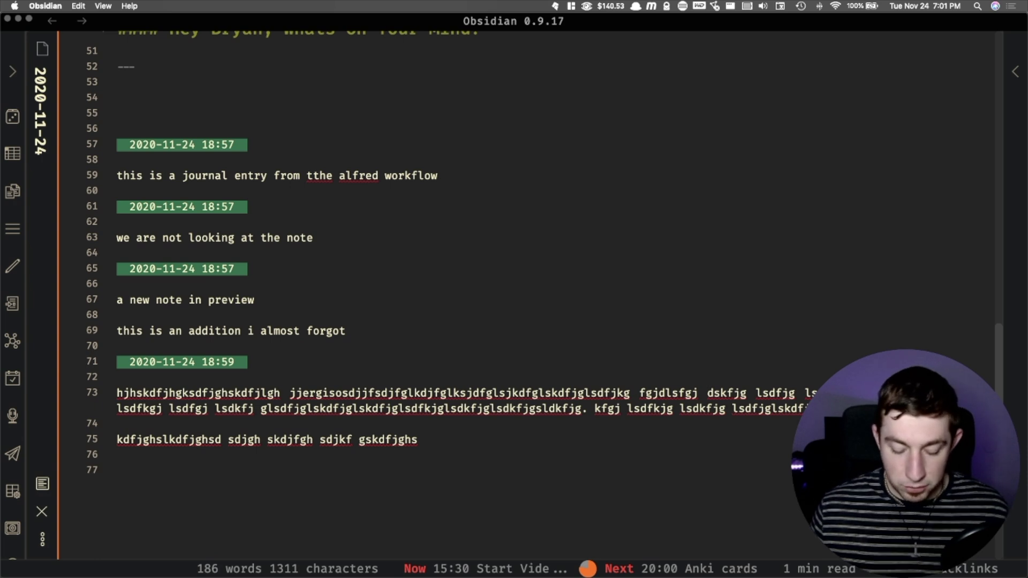
text([[Zettelkasten#^f69295]])
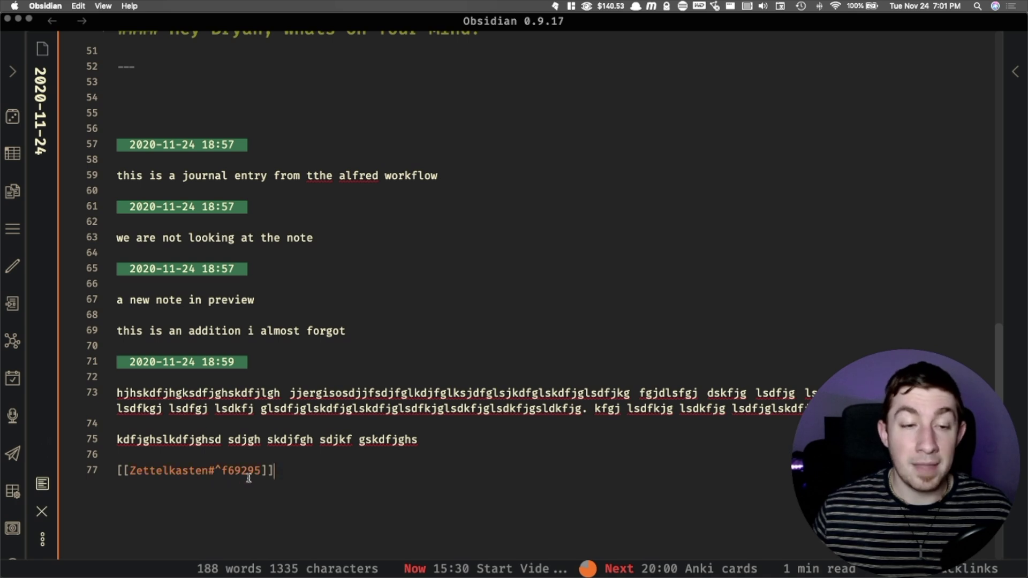
- Turn the Zettelkasten block link into an embed with a leading "!" and preview the embedded Evergreen Notes page
click(84, 469)
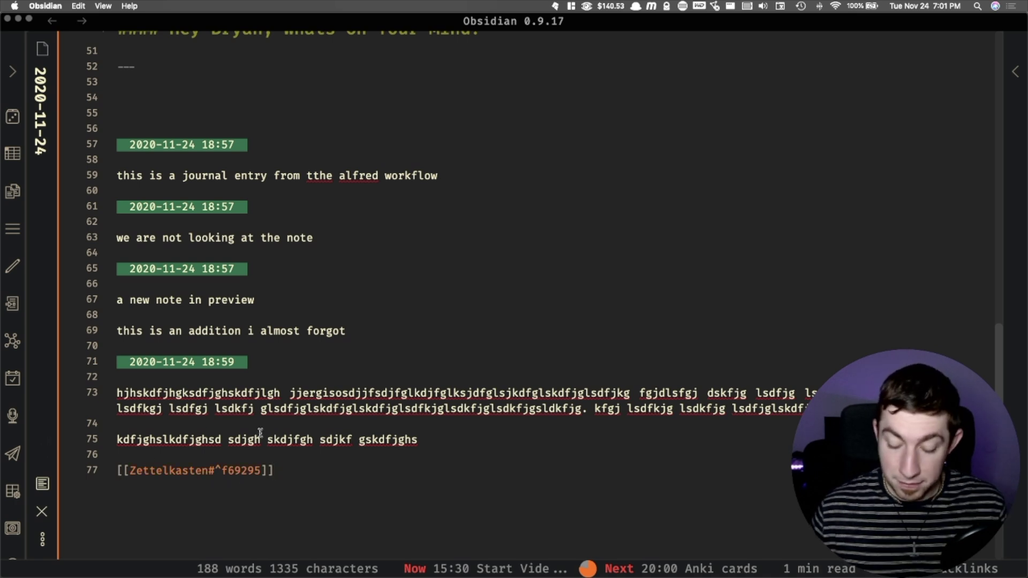
text(!)
key(super+e)
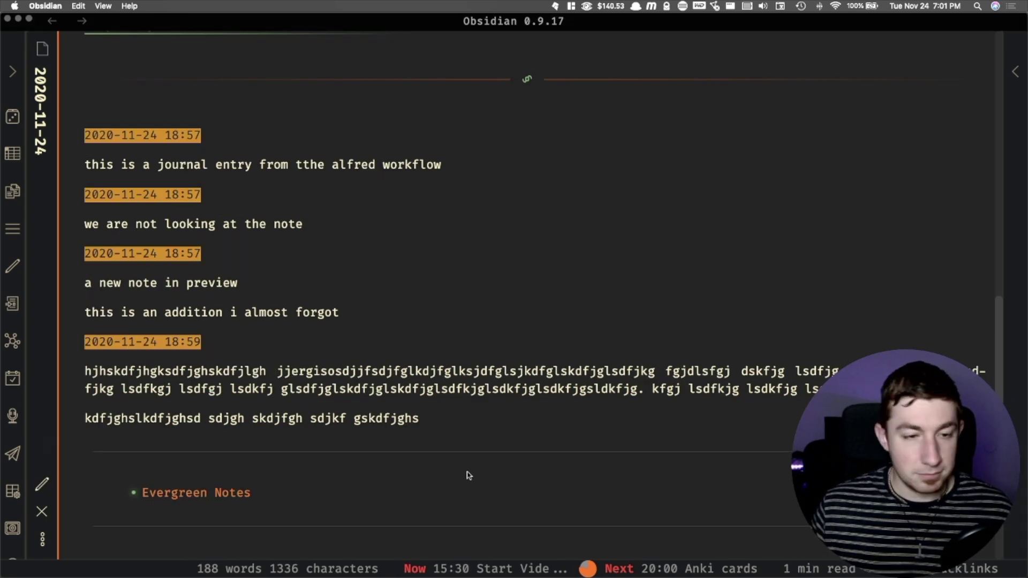
scroll(469, 476, down, 5)
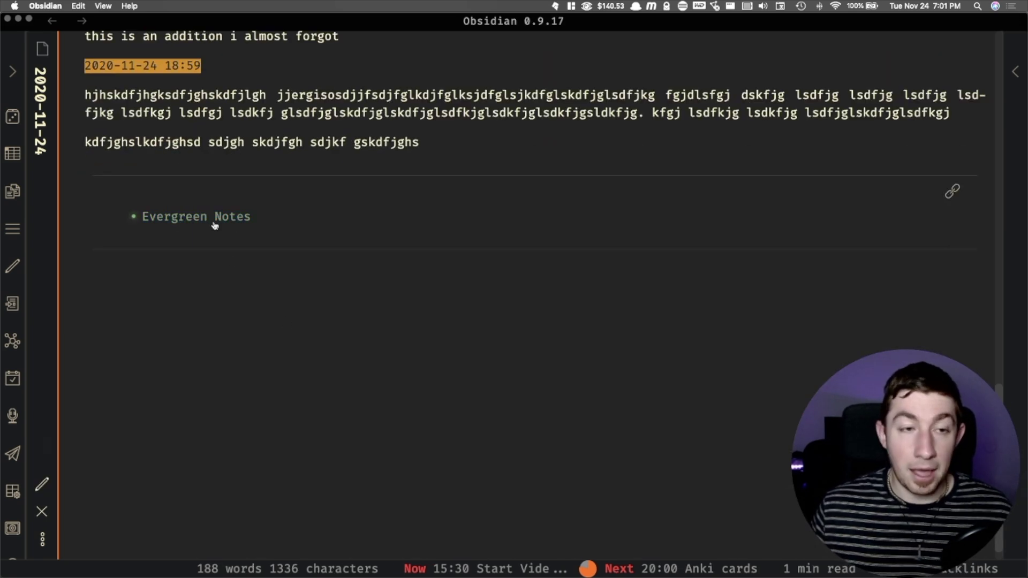
mouse_move(215, 224)
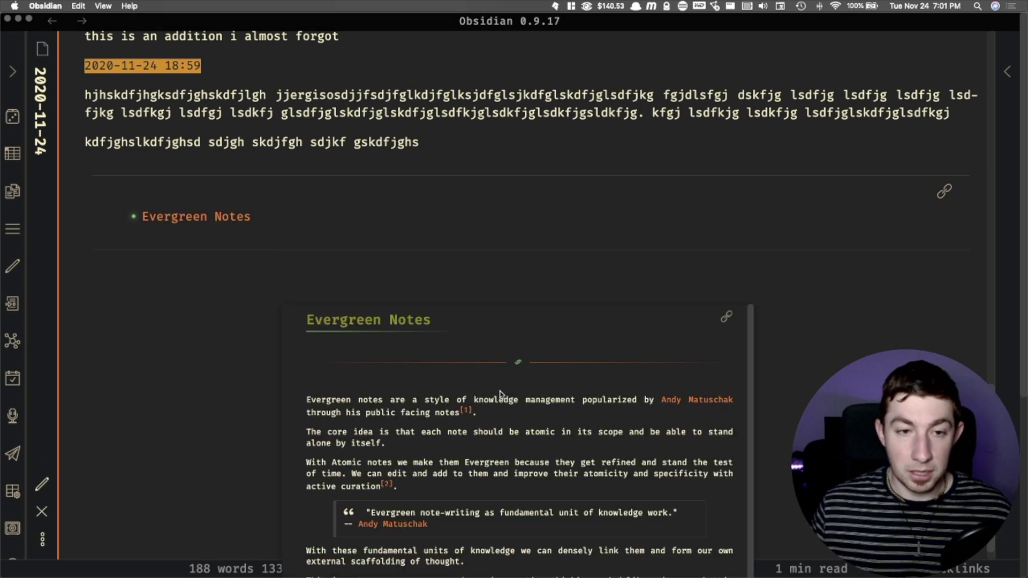
scroll(501, 395, down, 10)
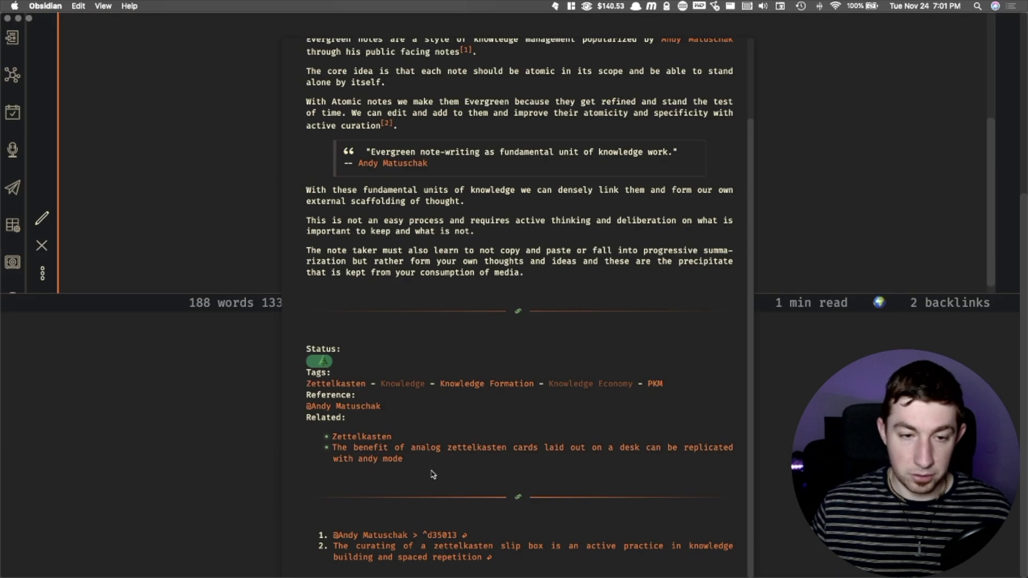
scroll(497, 364, up, 3)
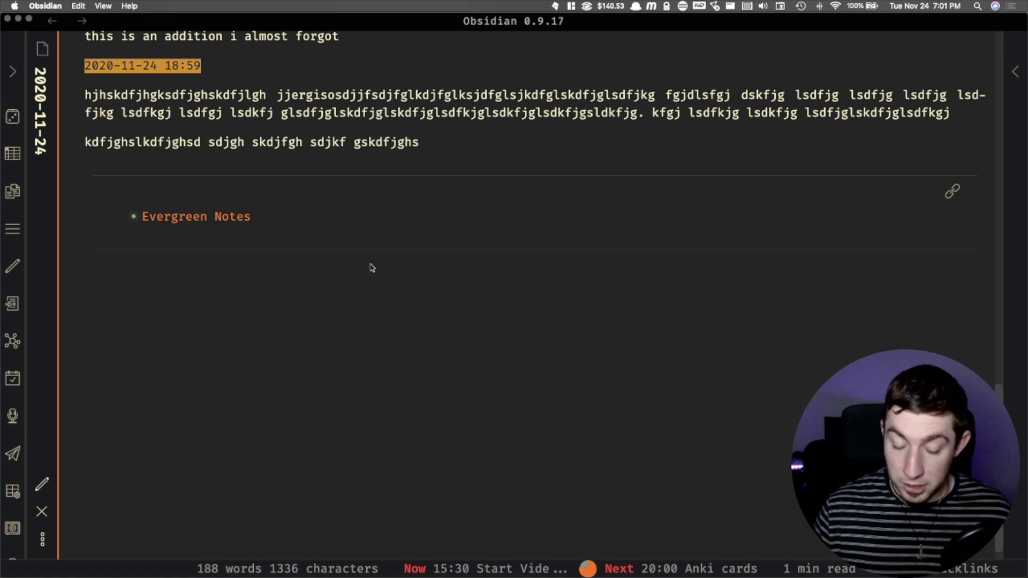
- Return the daily note to editing and undo the embedded Zettelkasten block link
key(super+e)
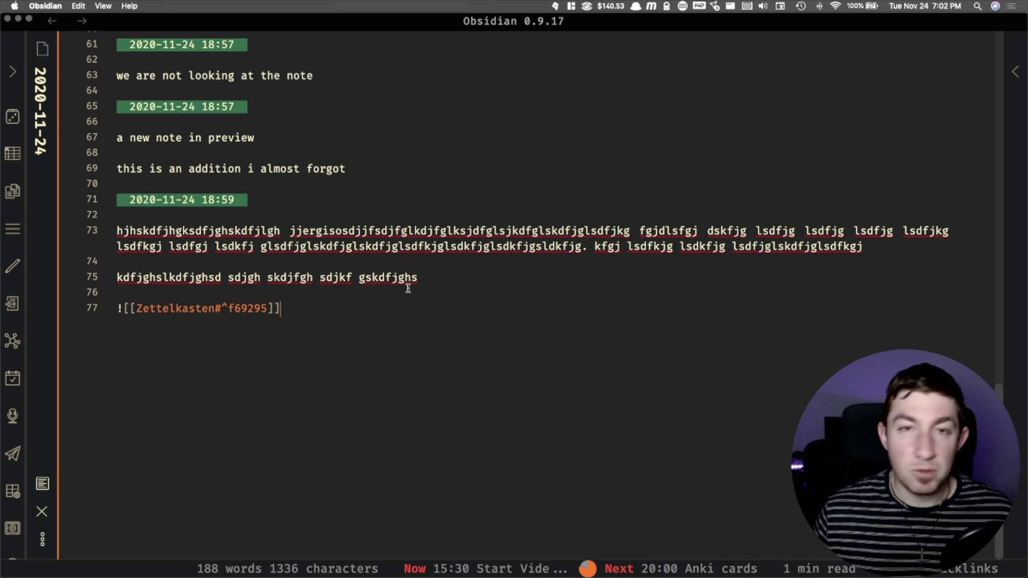
key(super+z)
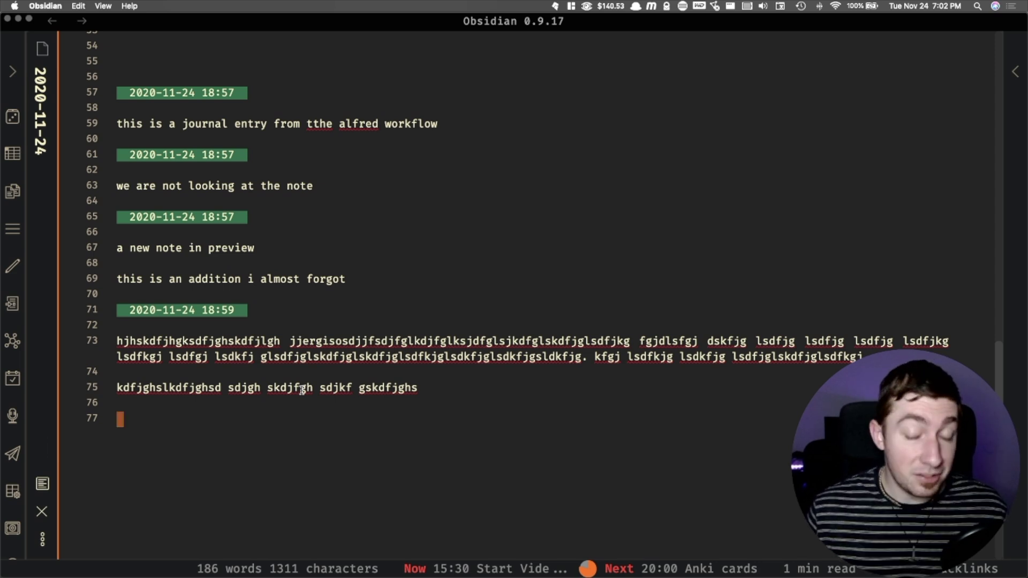
- Open the Obsidian vault in VS Code with Alfred's v keyword
key(alt+space)
text(v)
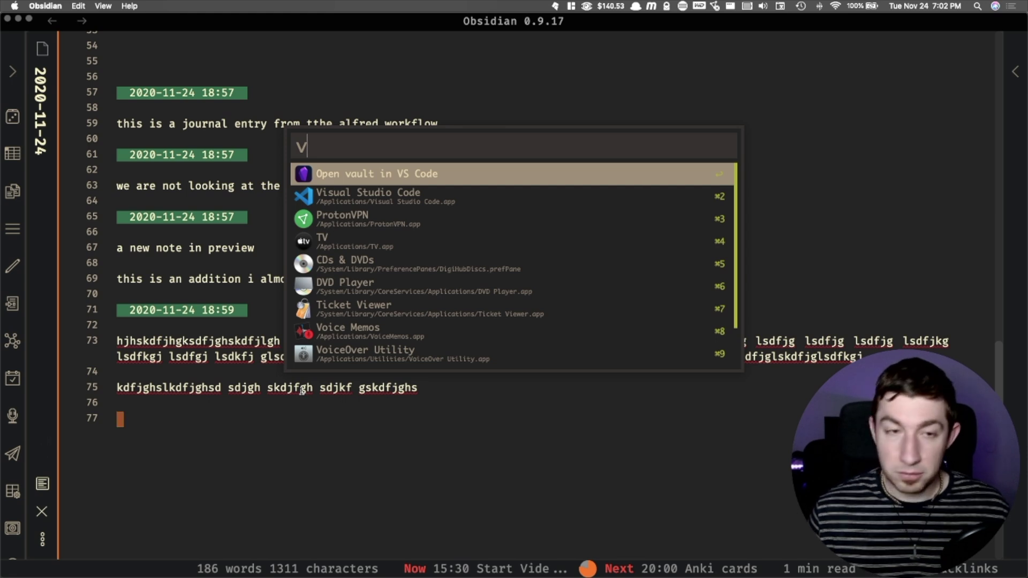
key(Return)
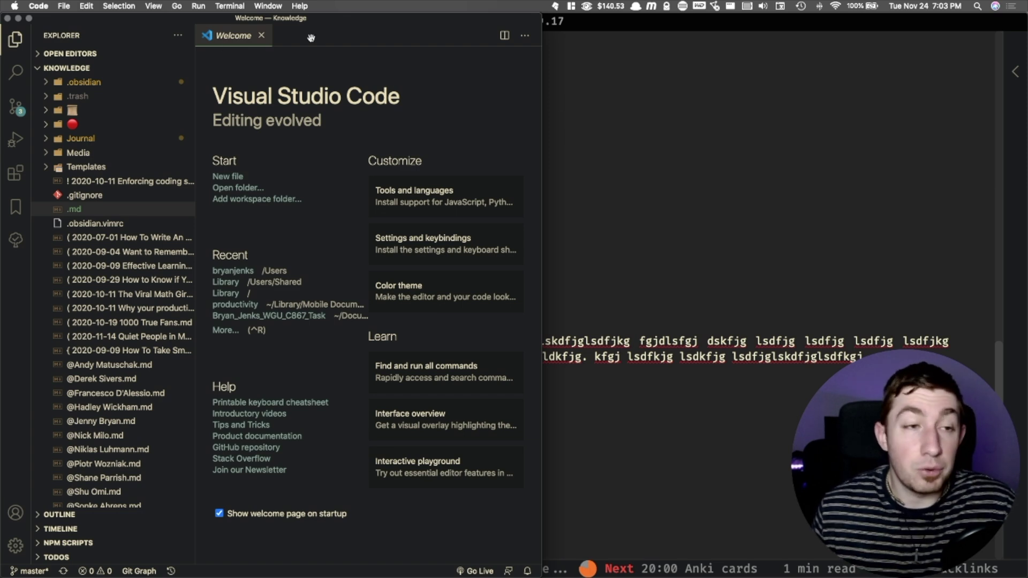
- In Alfred Preferences, view the Logged Google fallback search of Obsidian Utilities and try the Alfred query "s testing searching" without running it
scroll(83, 194, down, 3)
scroll(83, 194, down, 6)
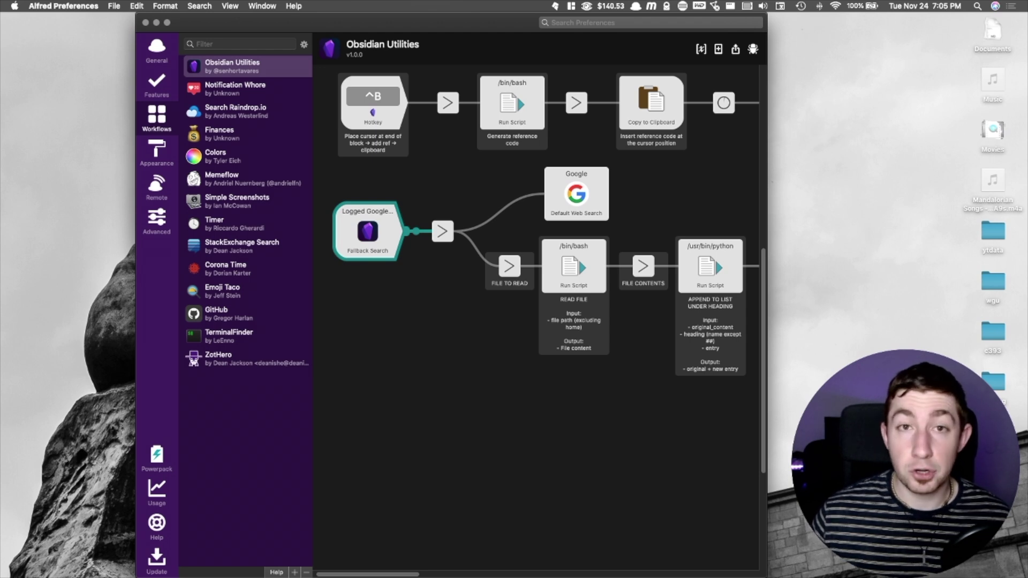
key(alt+space)
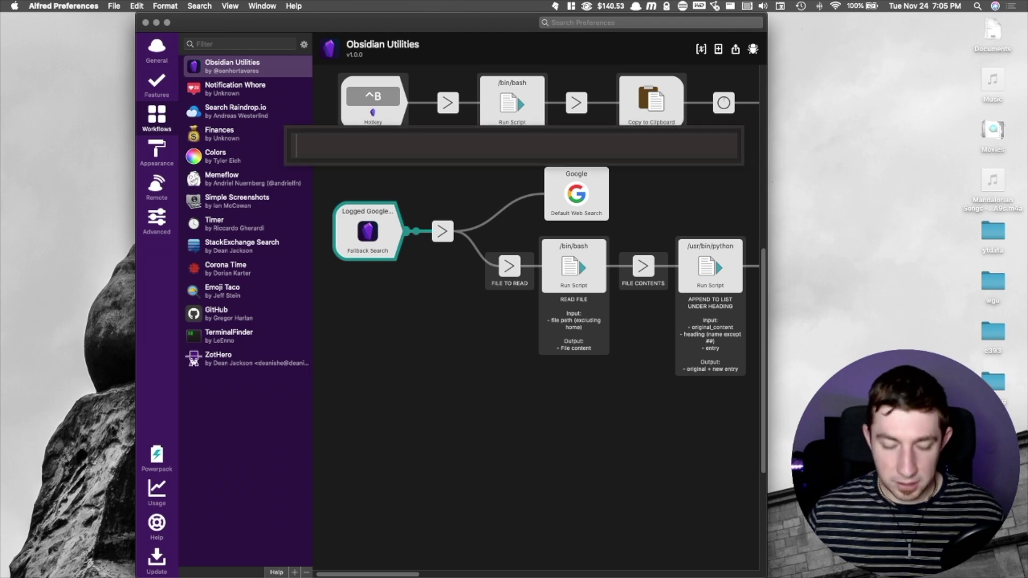
text(s tes)
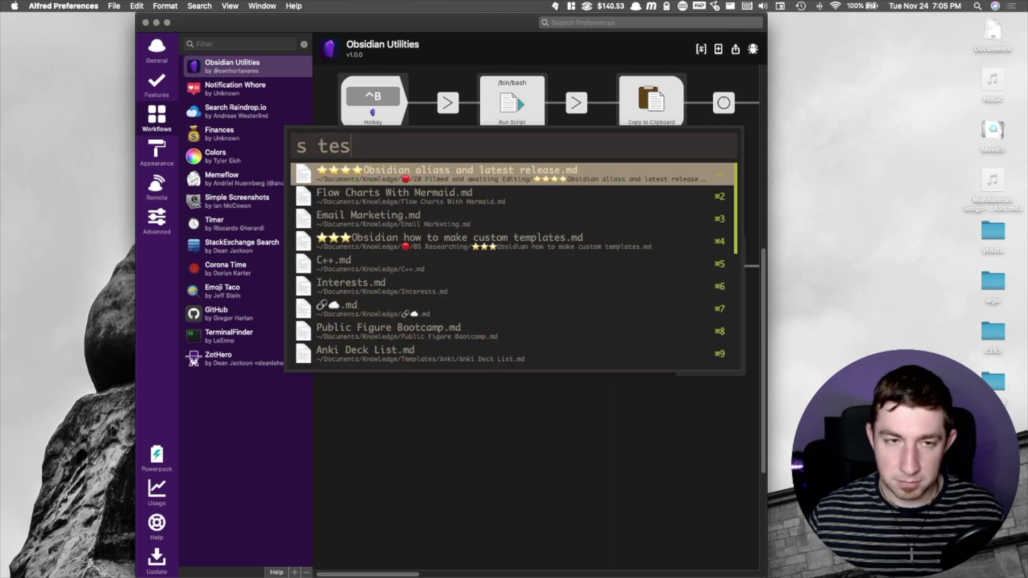
text(ting searching)
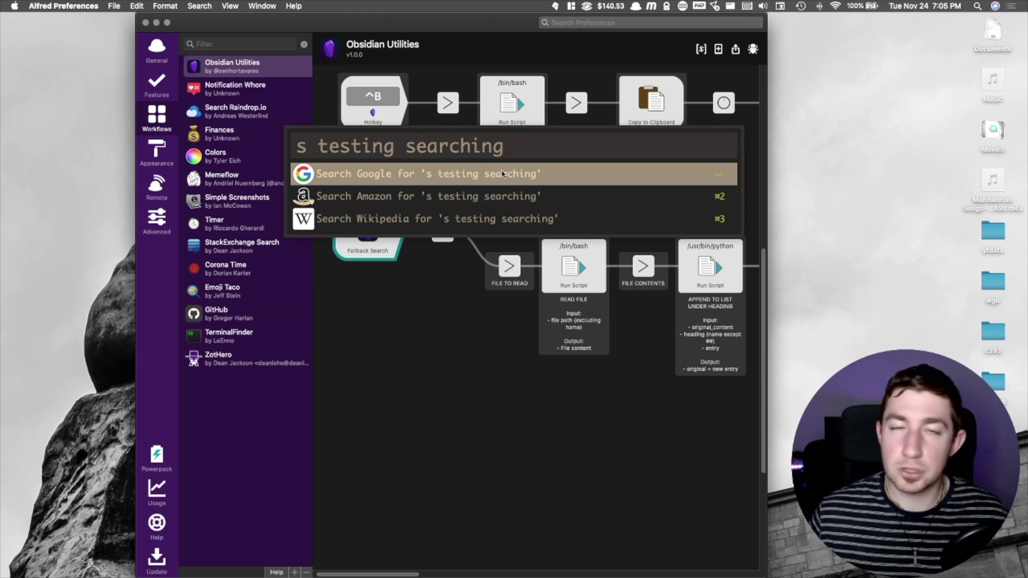
key(Escape)
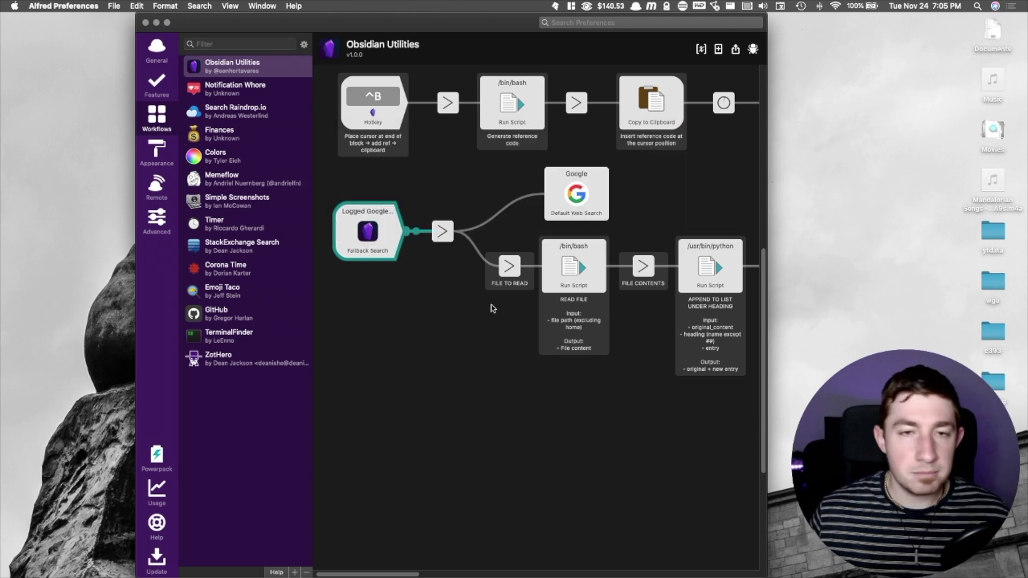
- Examine the t keyword chain, from generating a reference code to updating the tasks file and adding a block link to the daily note
scroll(546, 305, right, 10)
scroll(546, 305, right, 10)
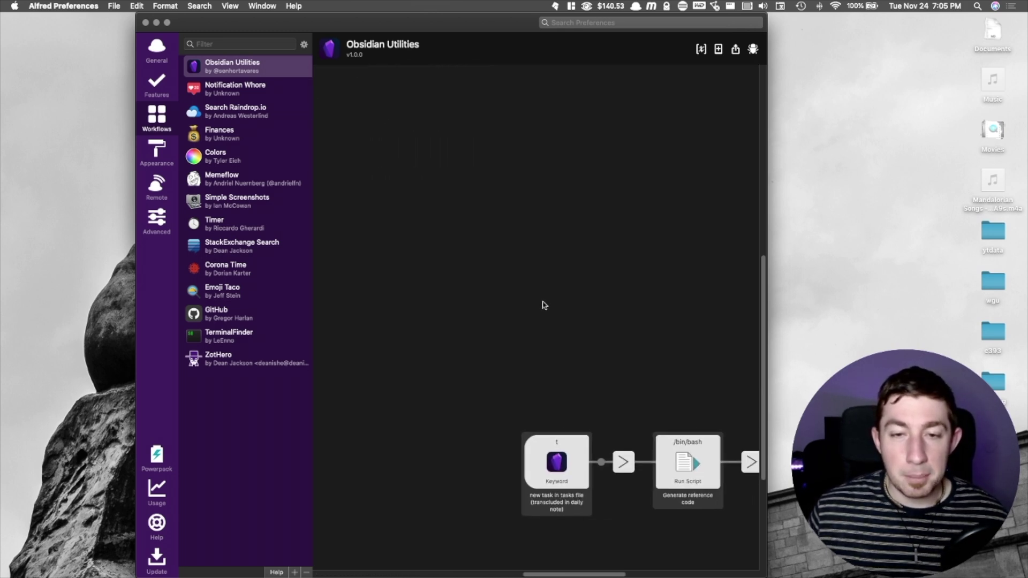
scroll(544, 305, right, 6)
scroll(544, 305, down, 7)
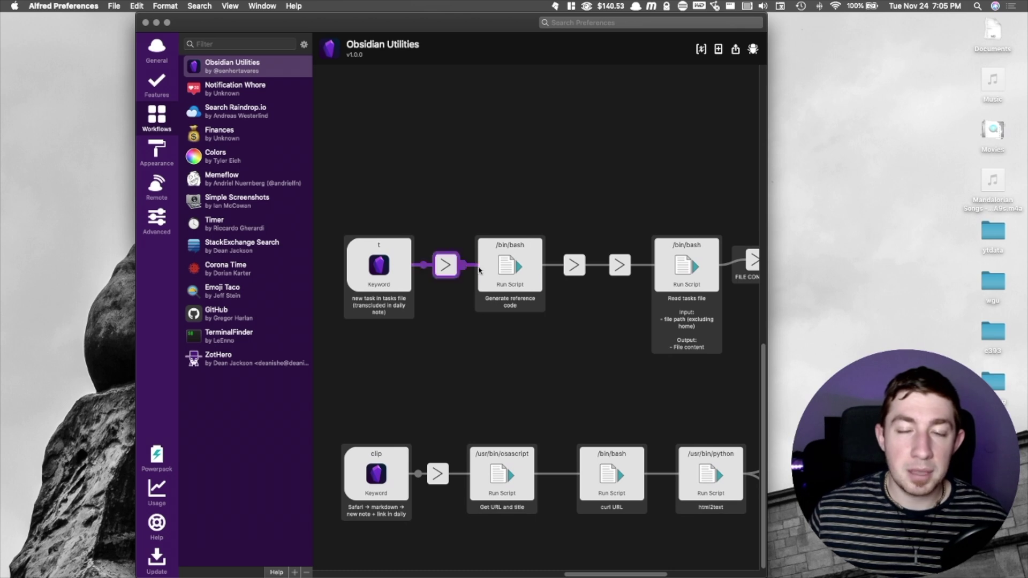
scroll(438, 266, right, 12)
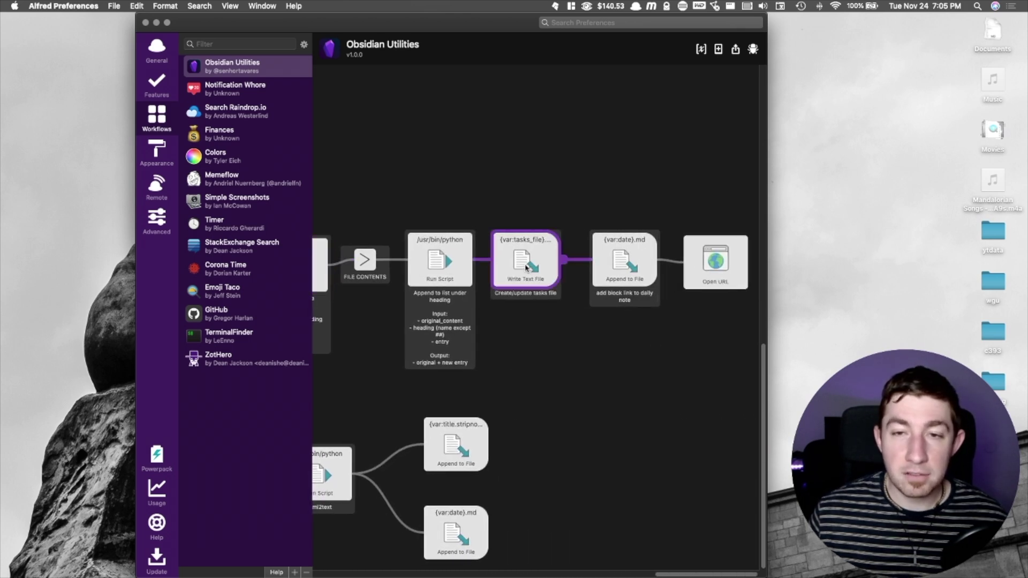
scroll(526, 268, left, 15)
scroll(405, 276, down, 2)
scroll(404, 275, up, 2)
scroll(404, 276, right, 1)
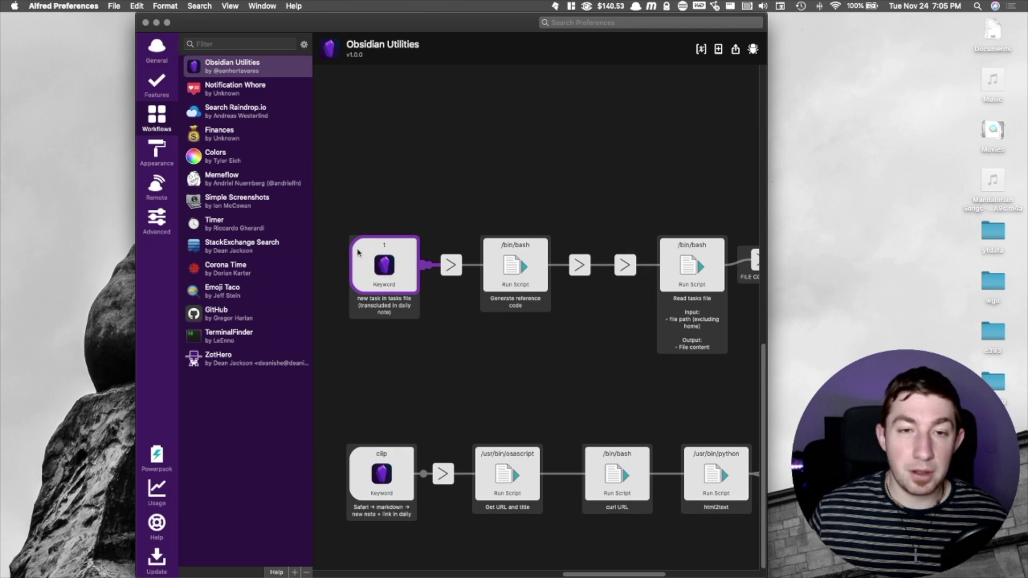
scroll(623, 256, right, 5)
scroll(563, 311, right, 8)
scroll(562, 310, right, 6)
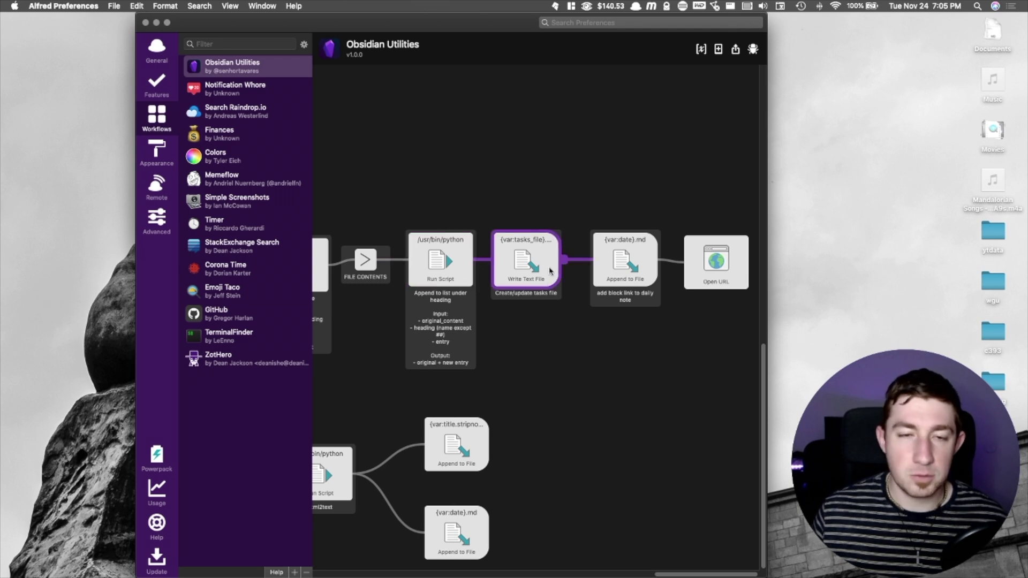
scroll(550, 272, left, 10)
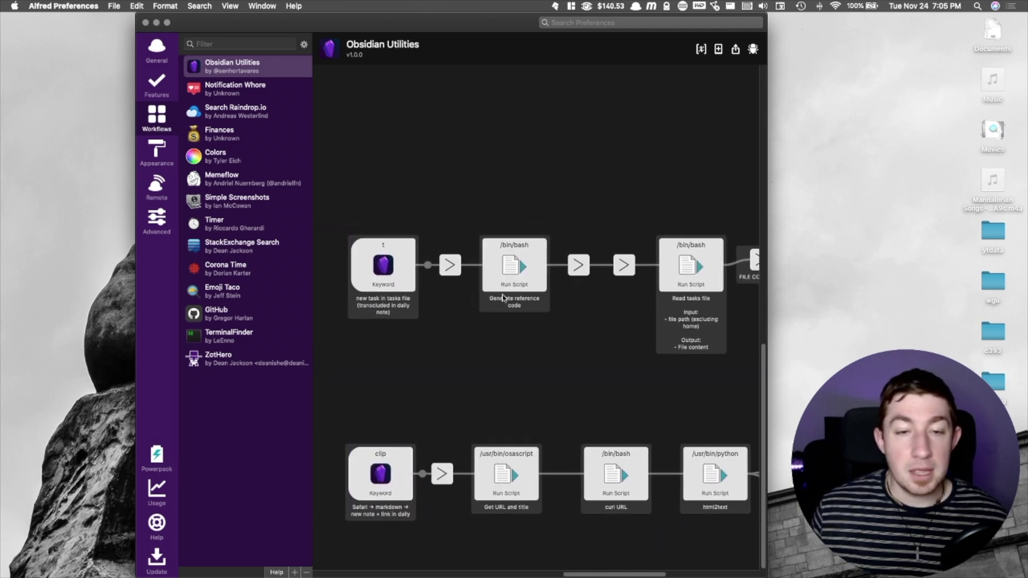
- Examine the clip keyword chain, from getting Safari's URL and title through html2text to the two Append to File actions
scroll(481, 316, right, 2)
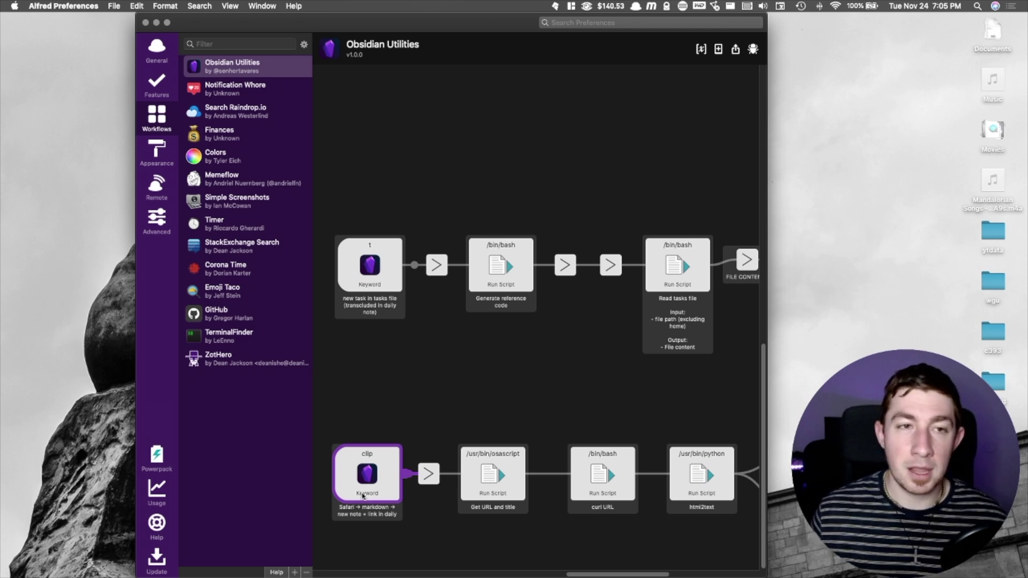
scroll(375, 487, right, 10)
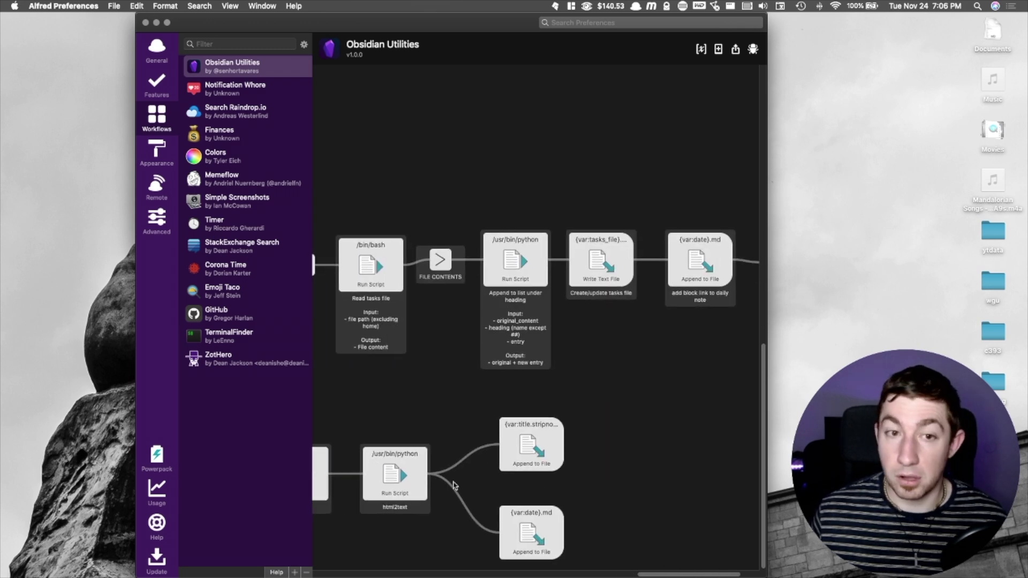
scroll(440, 506, left, 3)
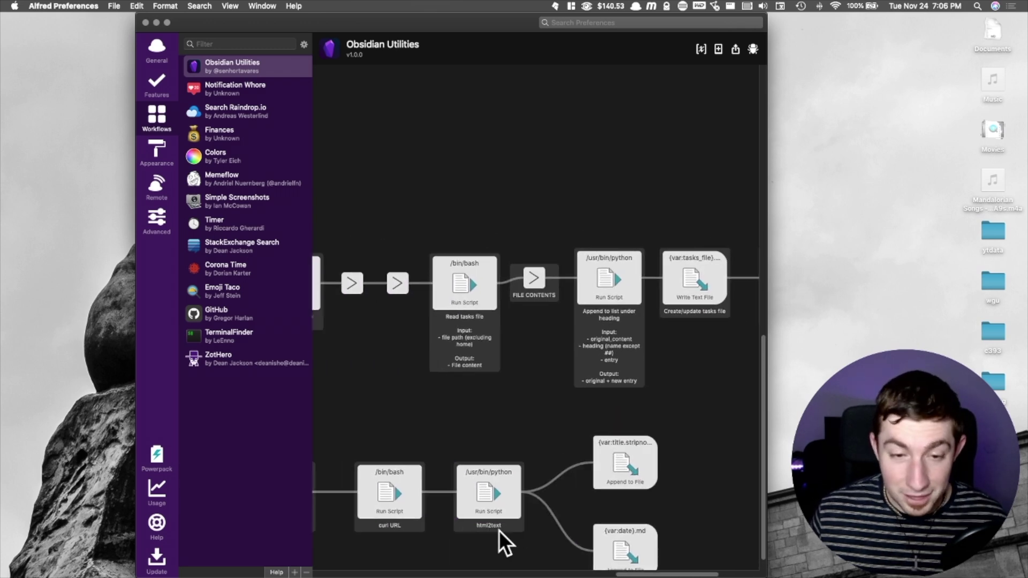
scroll(504, 530, right, 5)
scroll(504, 530, down, 2)
scroll(516, 452, up, 1)
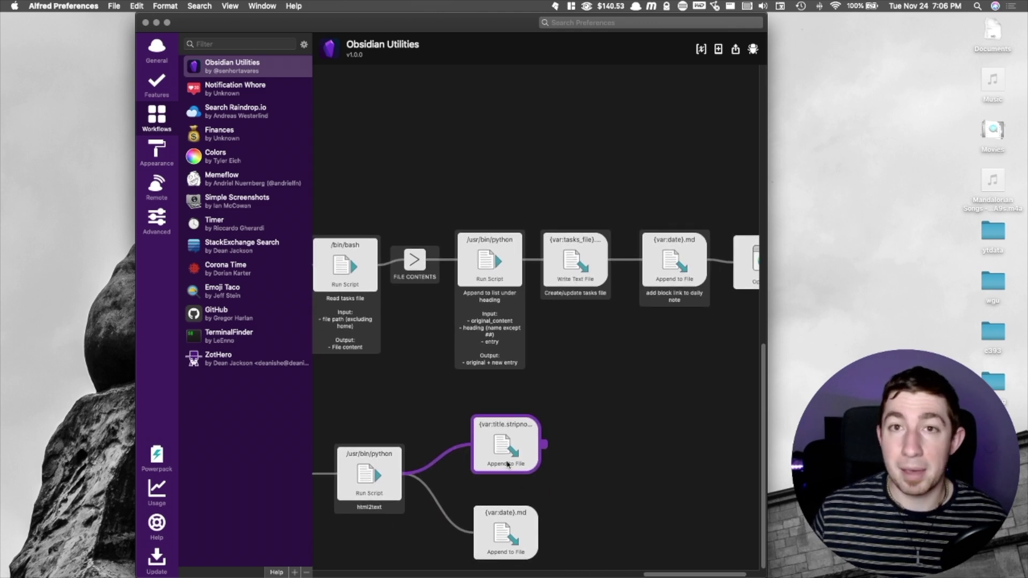
click(569, 444)
- Return to the beginning of the Obsidian Utilities canvas to review the v, s, j and n keyword chains
scroll(569, 444, left, 10)
scroll(569, 444, up, 10)
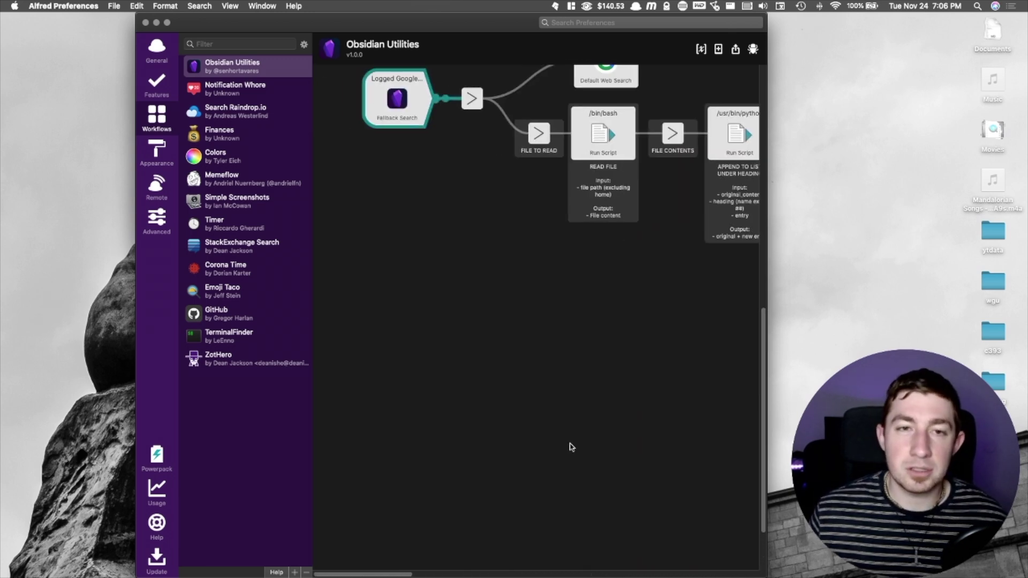
scroll(571, 447, down, 2)
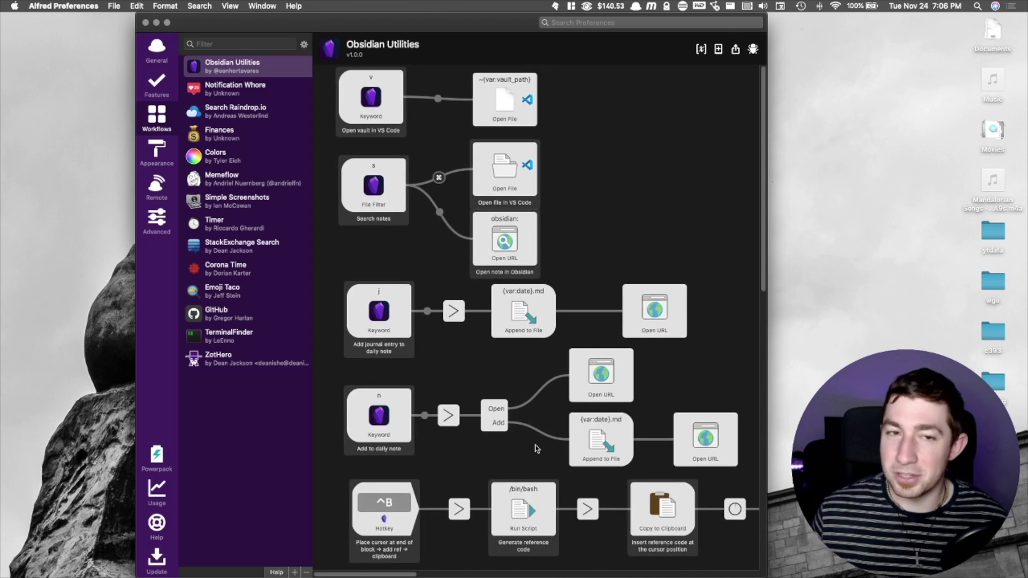